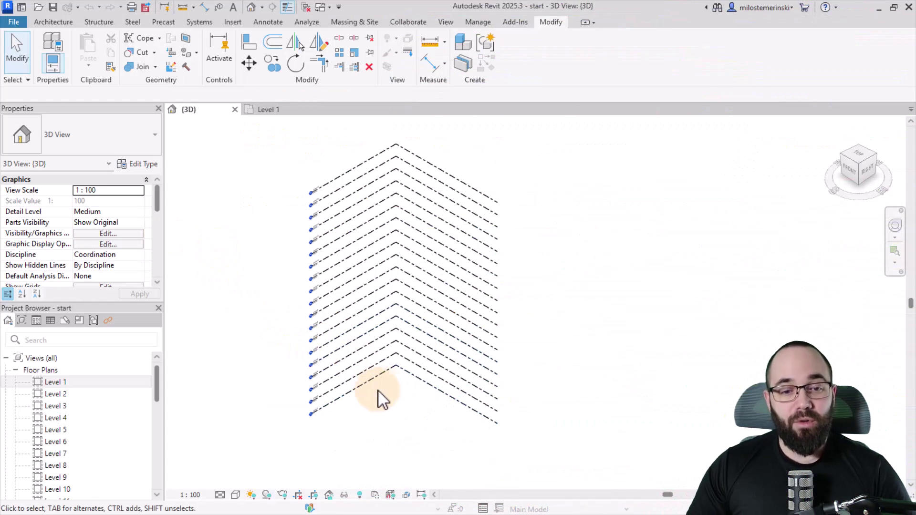
- Create an in-place mass named Mass 1 in the Level 1 floor plan
scroll(313, 191, "up", 4)
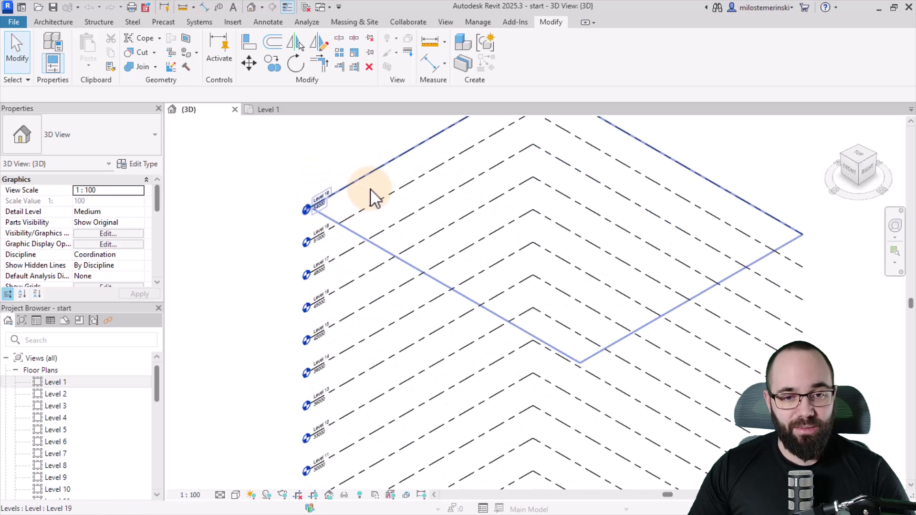
scroll(373, 198, "down", 4)
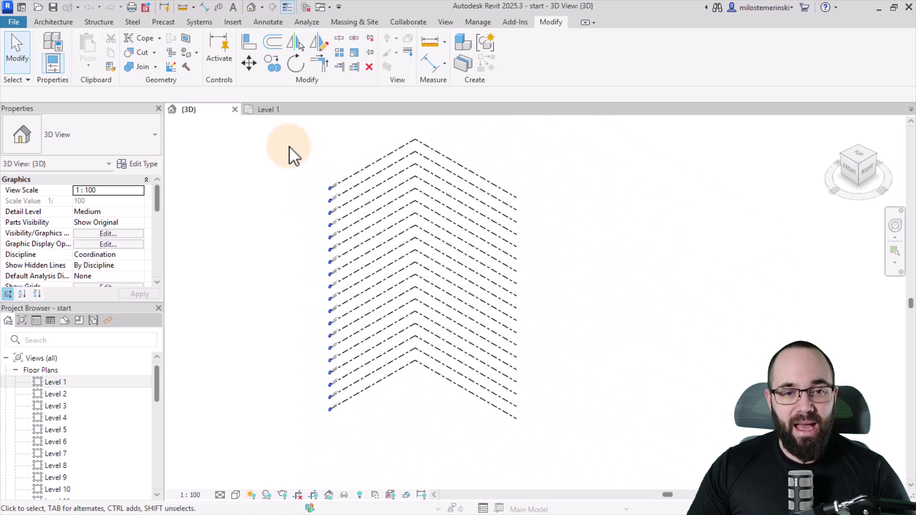
left_click(271, 109)
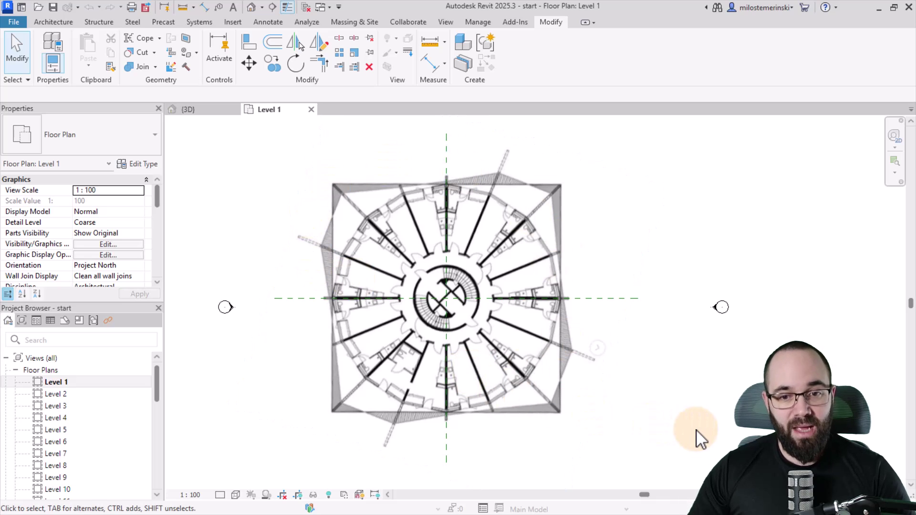
left_click(359, 22)
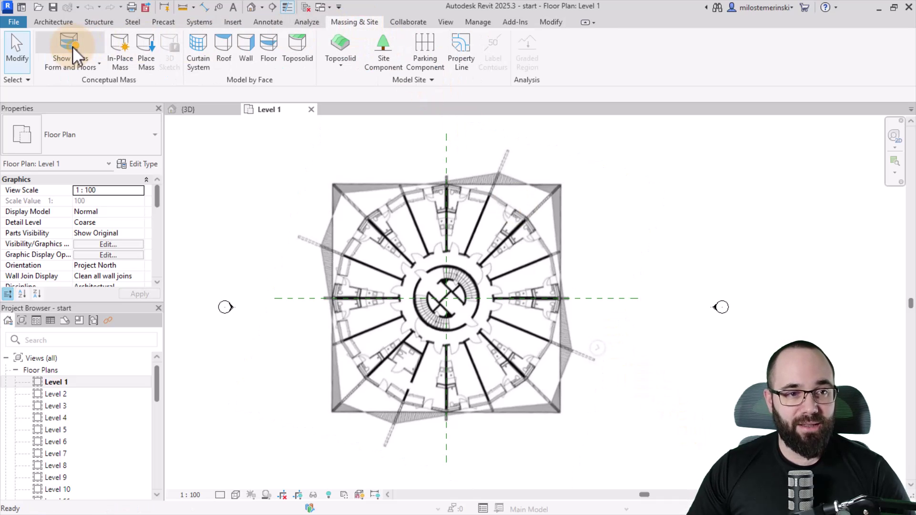
left_click(120, 67)
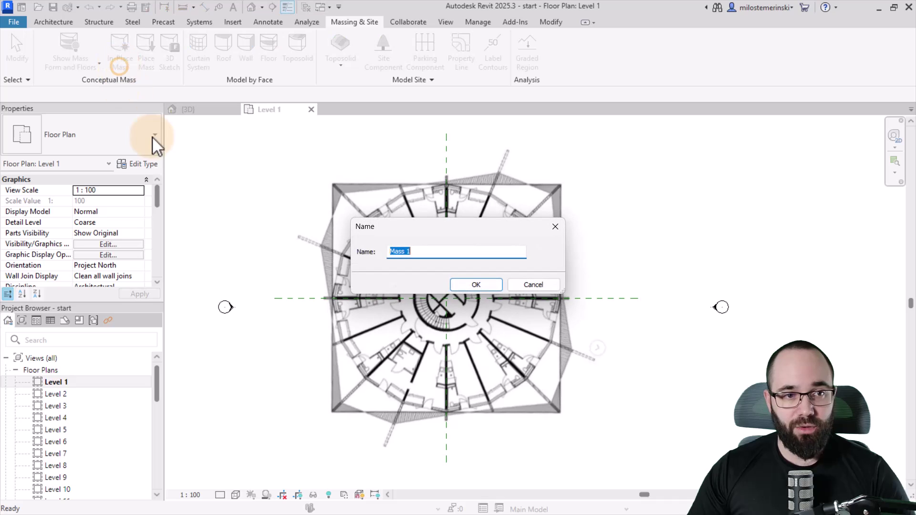
left_click(467, 284)
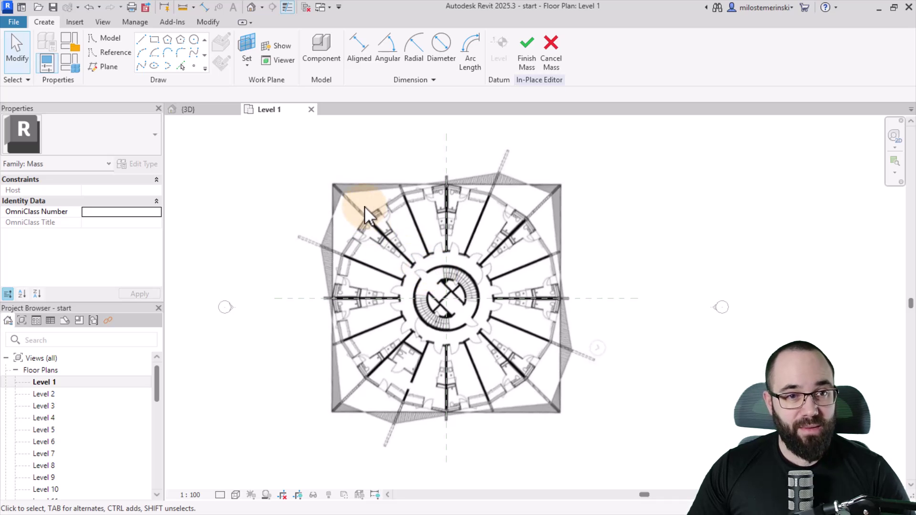
- Draw a 16-sided inscribed polygon centred on the reference plane intersection, with its upper vertex at the facade outline, radius about 11400 mm
left_click(166, 39)
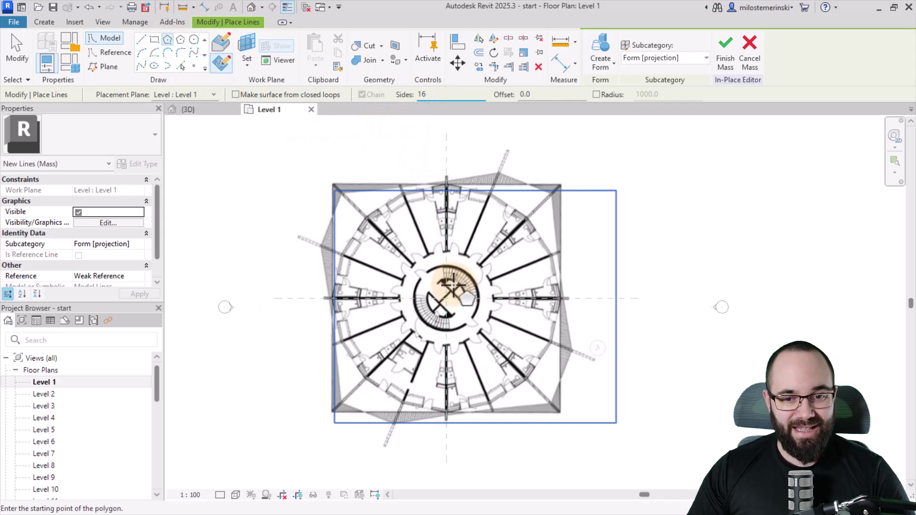
left_click(446, 298)
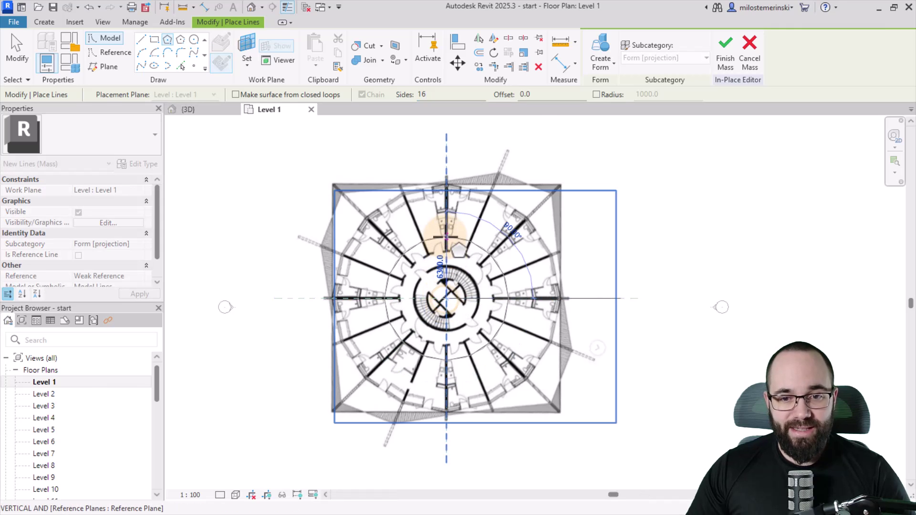
scroll(447, 203, "up", 3)
scroll(446, 199, "up", 3)
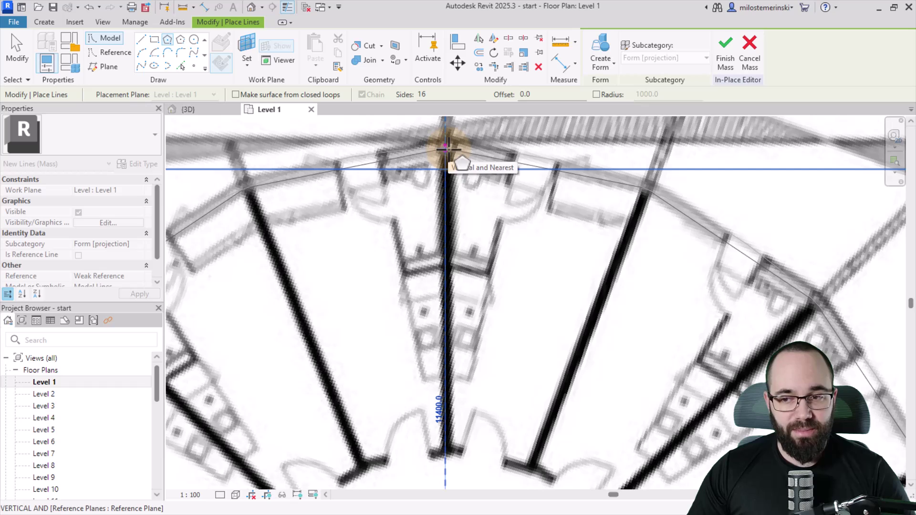
left_click(446, 148)
scroll(455, 281, "down", 4)
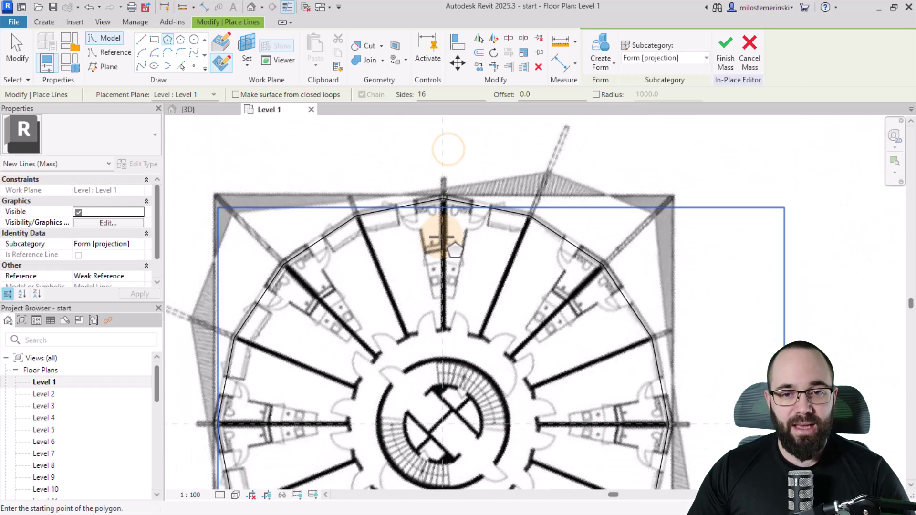
key("Escape")
key("Escape")
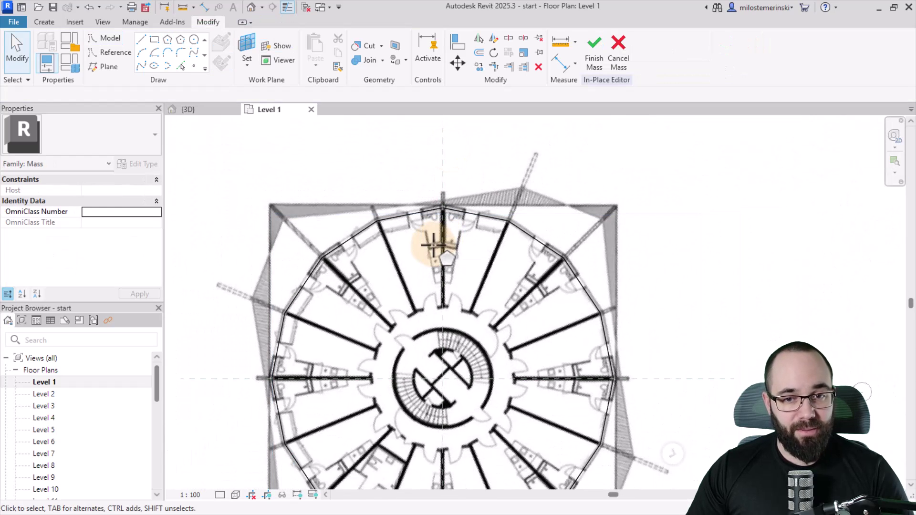
- Create a solid form from the 16-sided polygon in the 3D view and stretch its top face up to Level 19
left_click(193, 110)
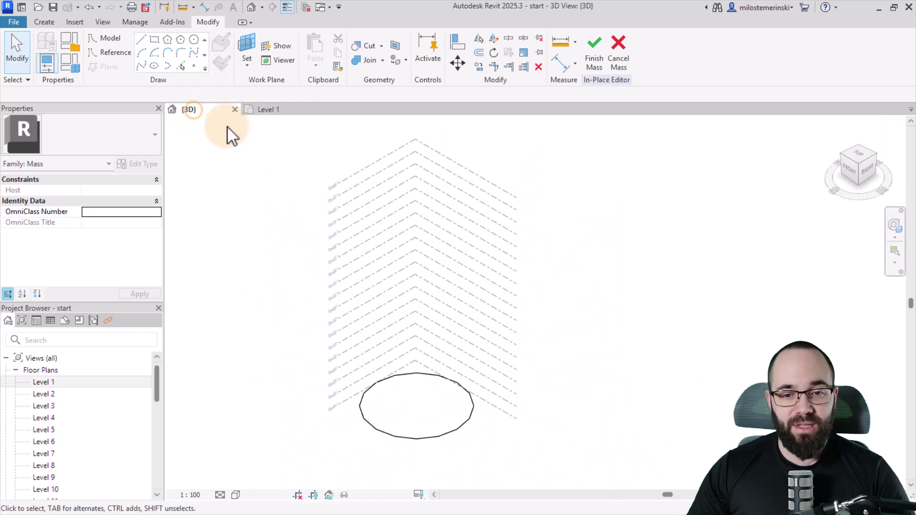
left_click(402, 387)
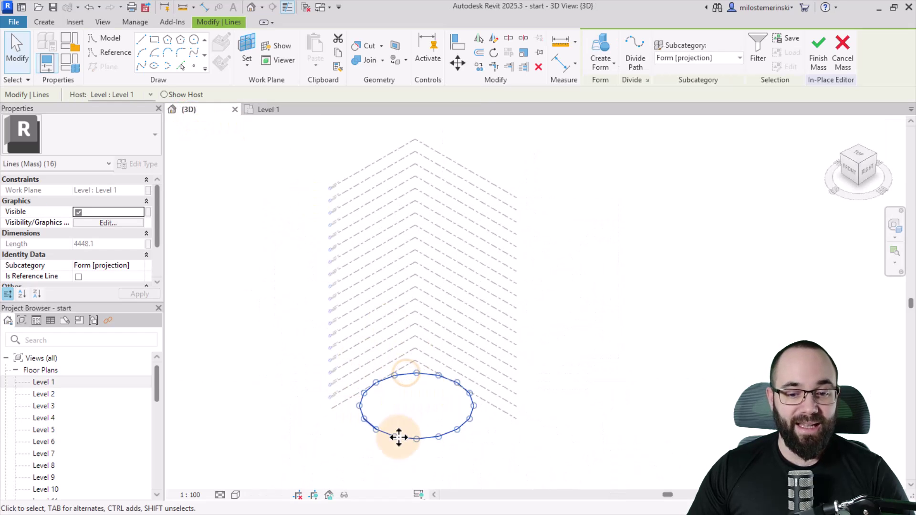
left_click(604, 53)
left_click(411, 331)
left_click_drag(420, 352, 419, 178)
left_click(587, 379)
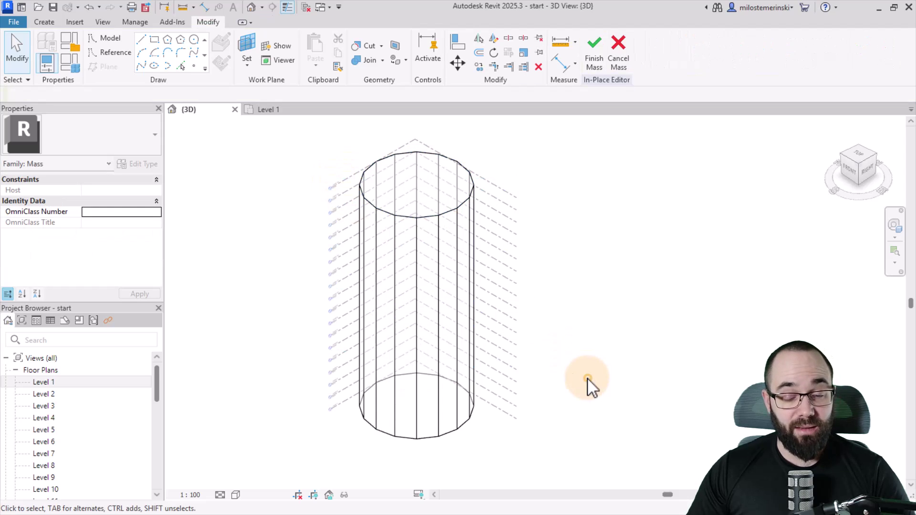
- In the Level 1 plan, draw horizontal model lines leftward from the polygon's upper and lower vertices, the lower one about 14500 mm long
left_click(266, 111)
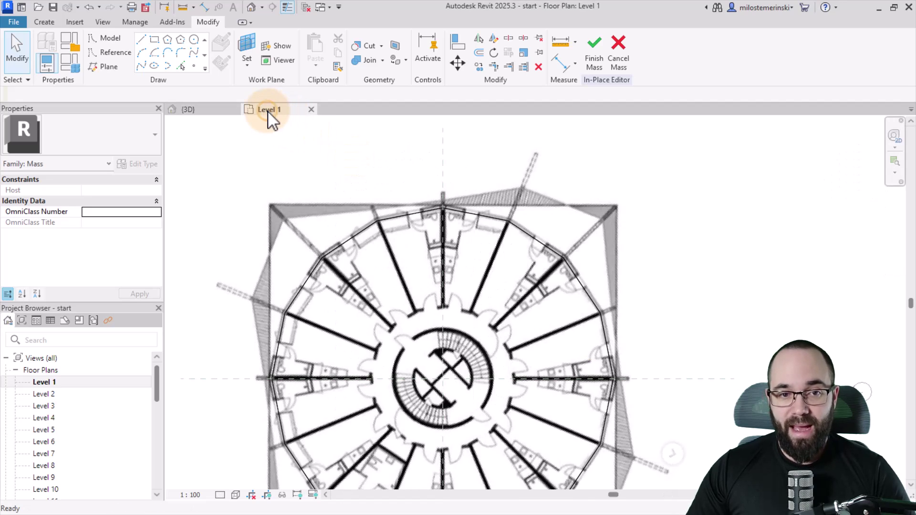
middle_click_drag(409, 195, 399, 160)
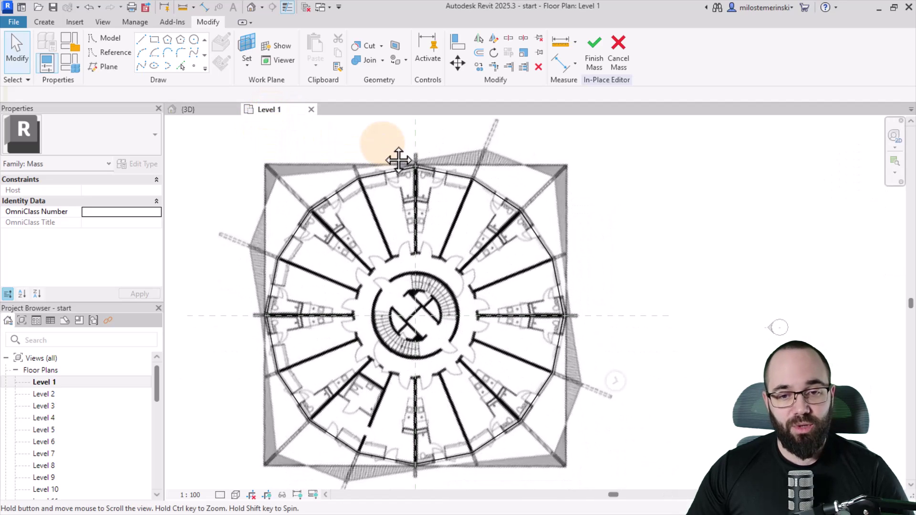
scroll(396, 162, "down", 2)
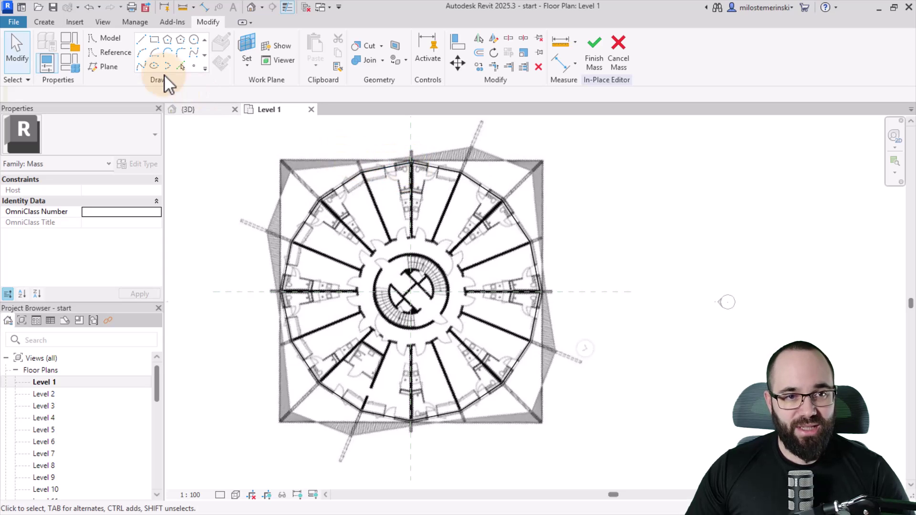
left_click(145, 41)
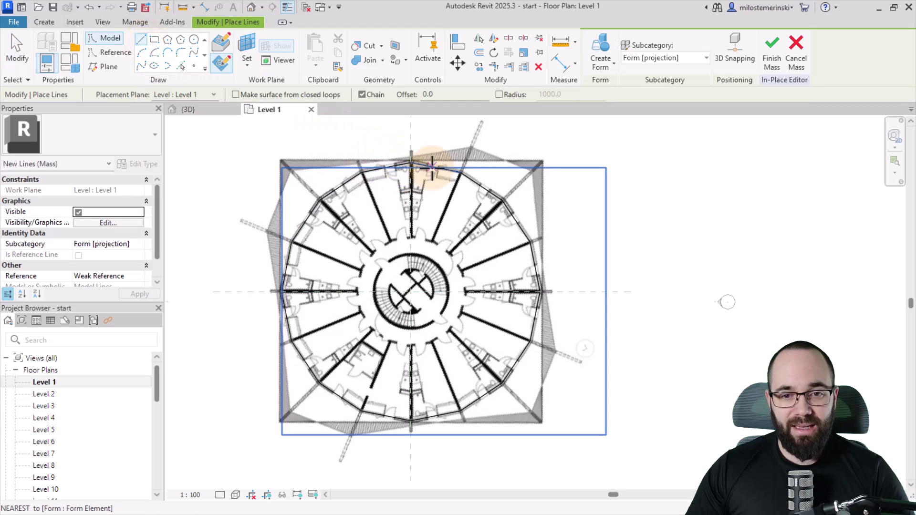
left_click(411, 162)
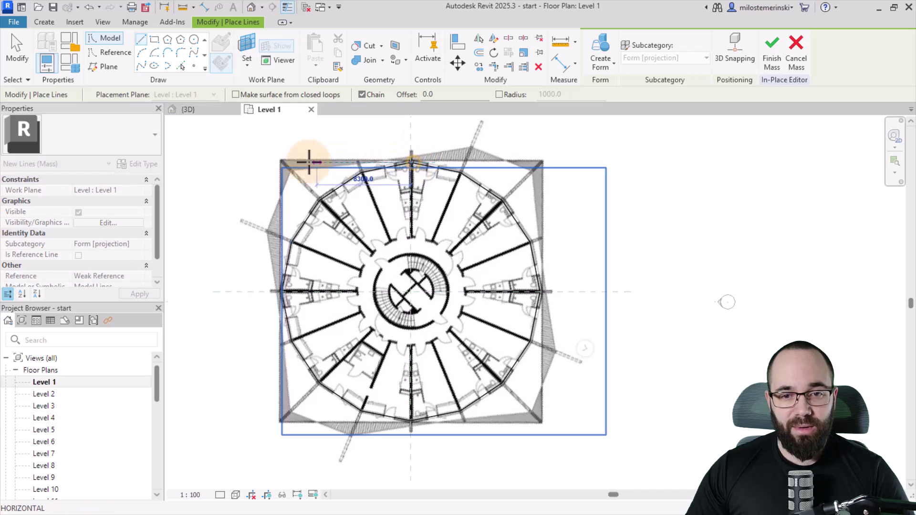
left_click(256, 162)
key("Escape")
left_click(410, 420)
left_click(246, 421)
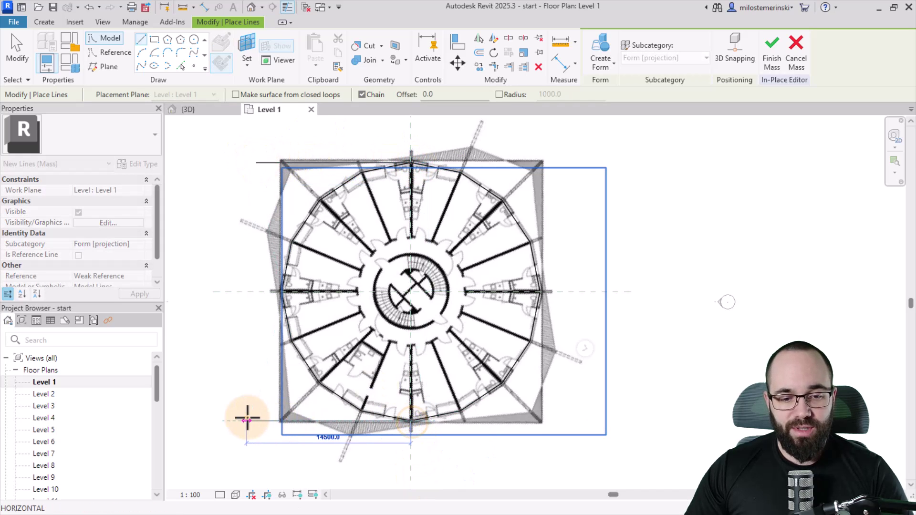
key("Escape")
- Draw vertical model lines upward from the polygon's leftmost and rightmost vertices, ending just beyond the plan's upper edge
left_click(281, 292)
left_click(281, 137)
key("Escape")
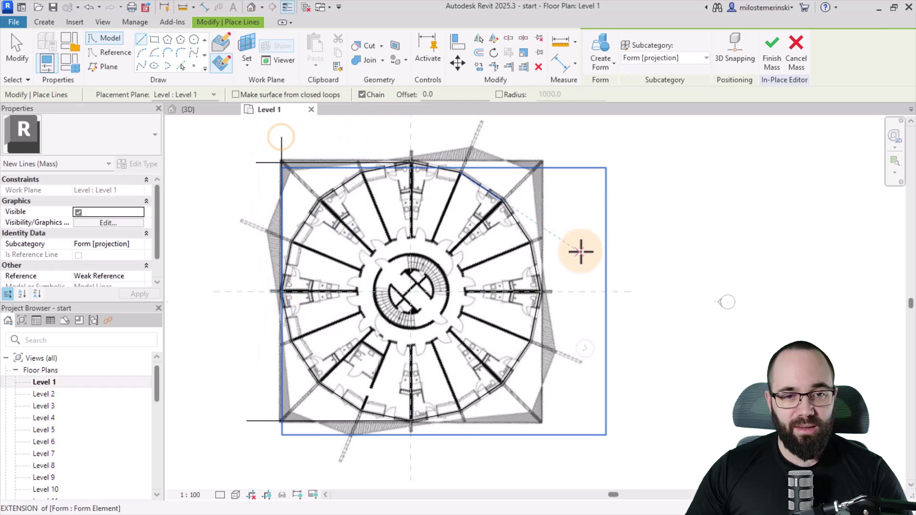
left_click(545, 292)
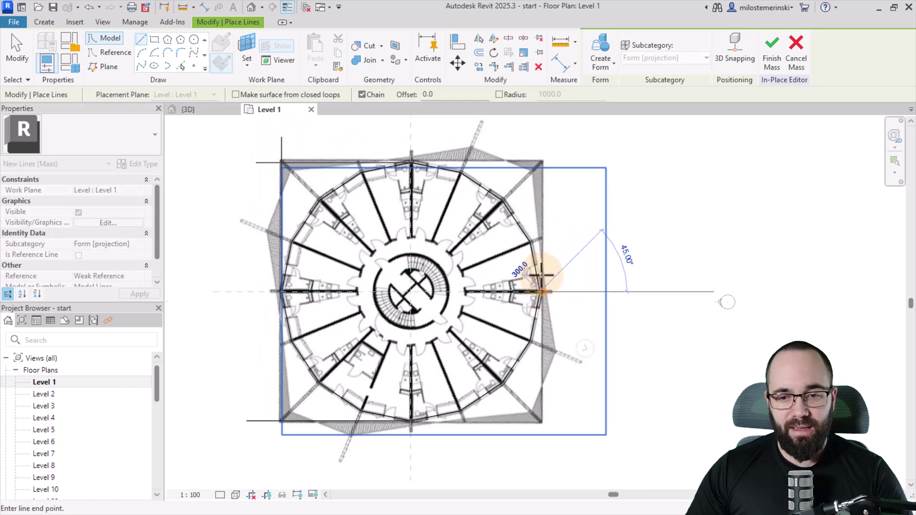
left_click(541, 142)
key("Escape")
key("Escape")
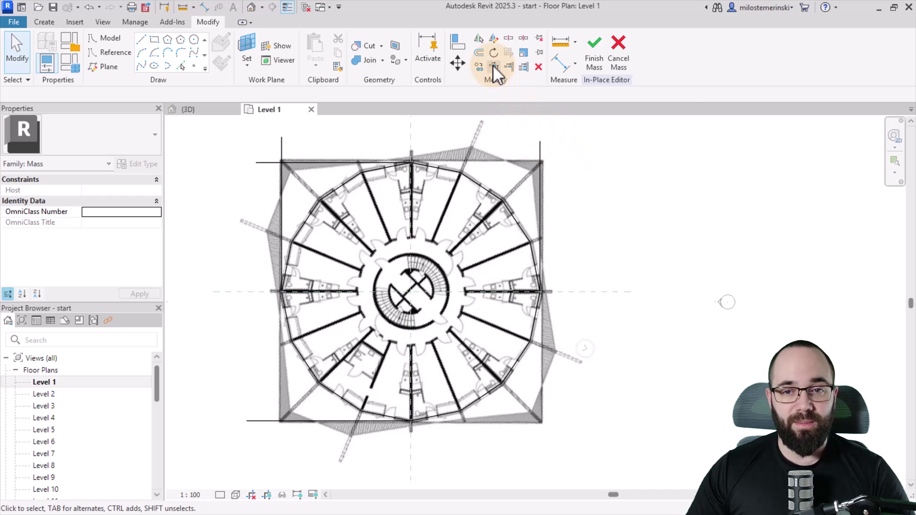
- Trim and extend the four model lines to corners so they form a closed square around the polygon
left_click(494, 65)
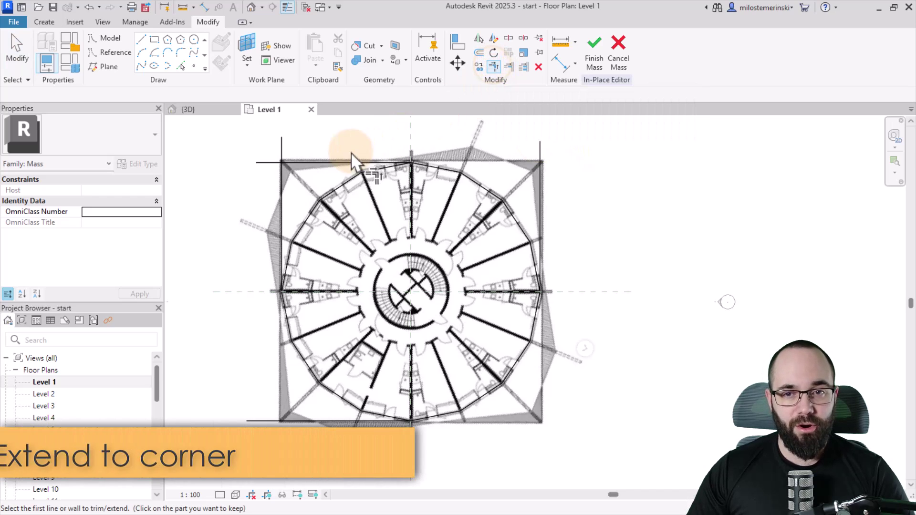
left_click(351, 162)
left_click(287, 194)
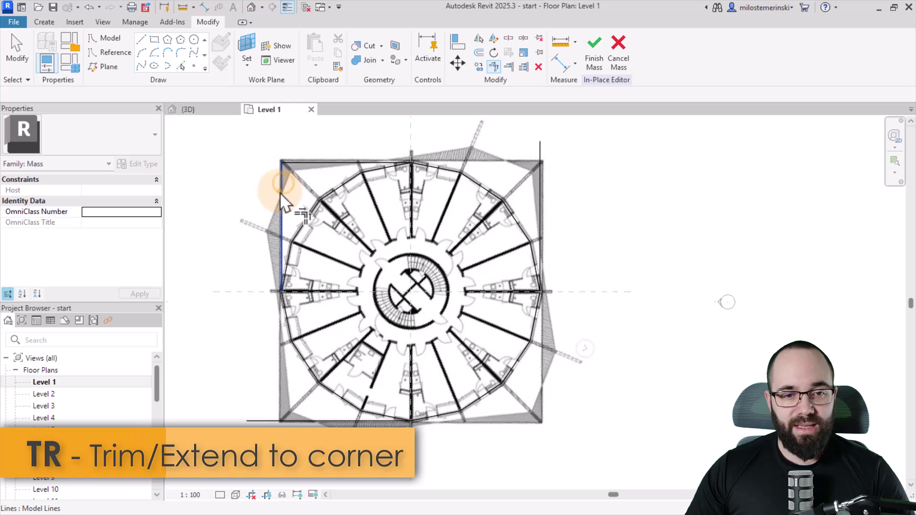
left_click(282, 205)
left_click(329, 421)
left_click(310, 420)
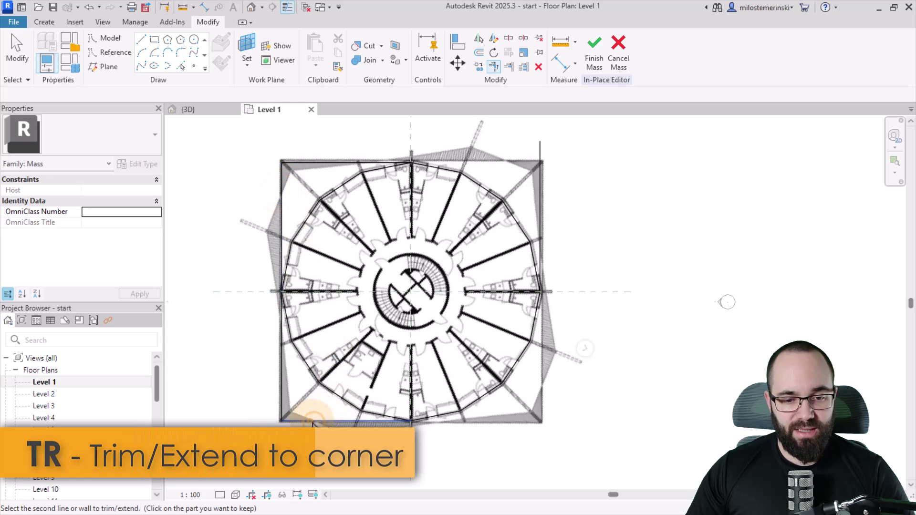
left_click(529, 265)
left_click(373, 163)
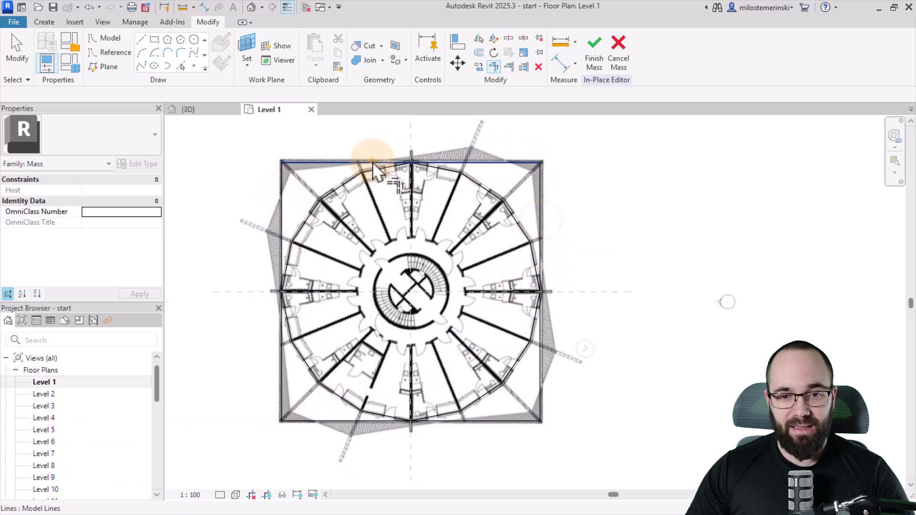
key("Escape")
key("Escape")
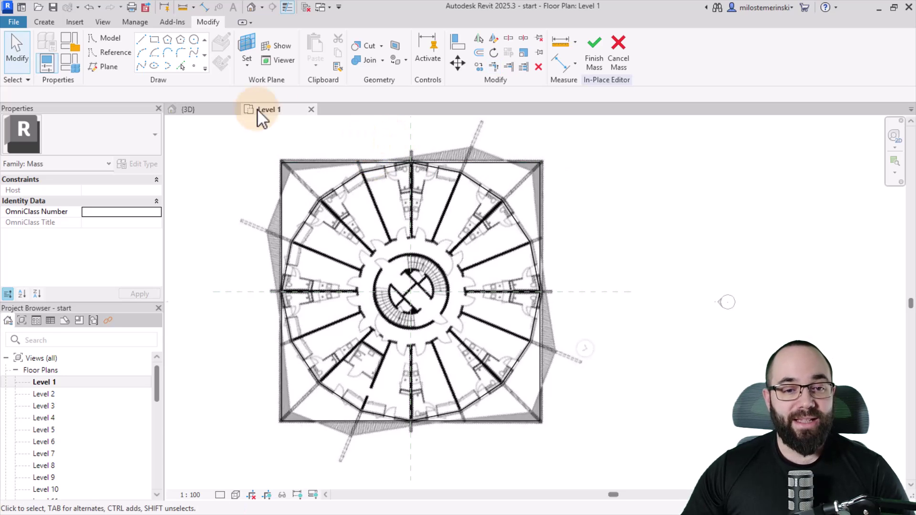
- Copy the square outline in the 3D view and paste it aligned to Level 2 and Level 3
left_click(210, 109)
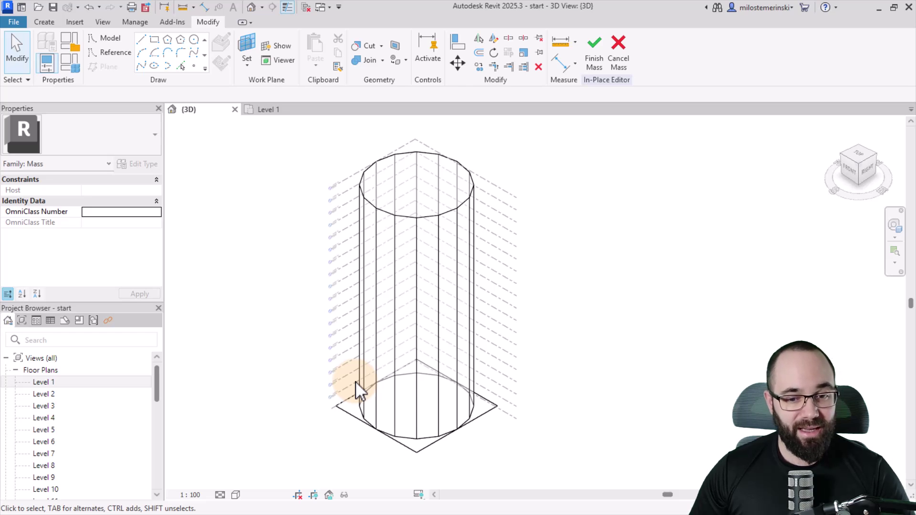
left_click(340, 409)
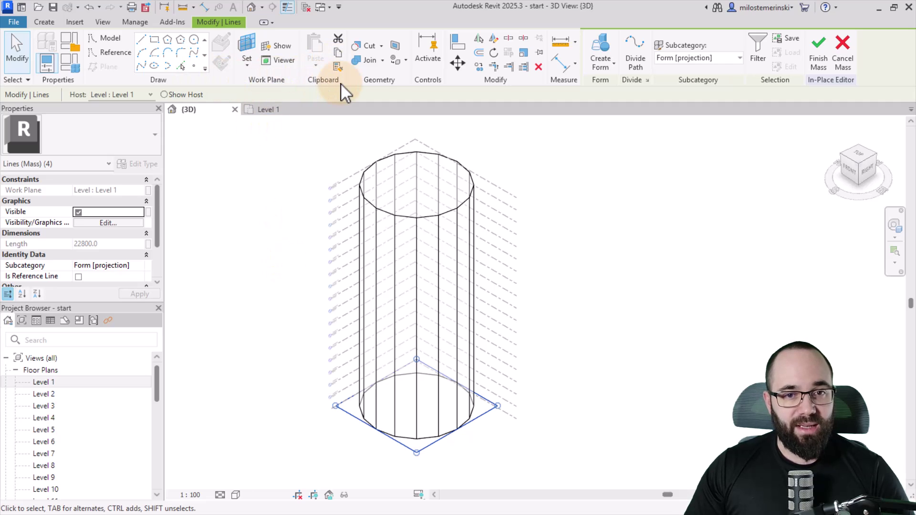
left_click(339, 54)
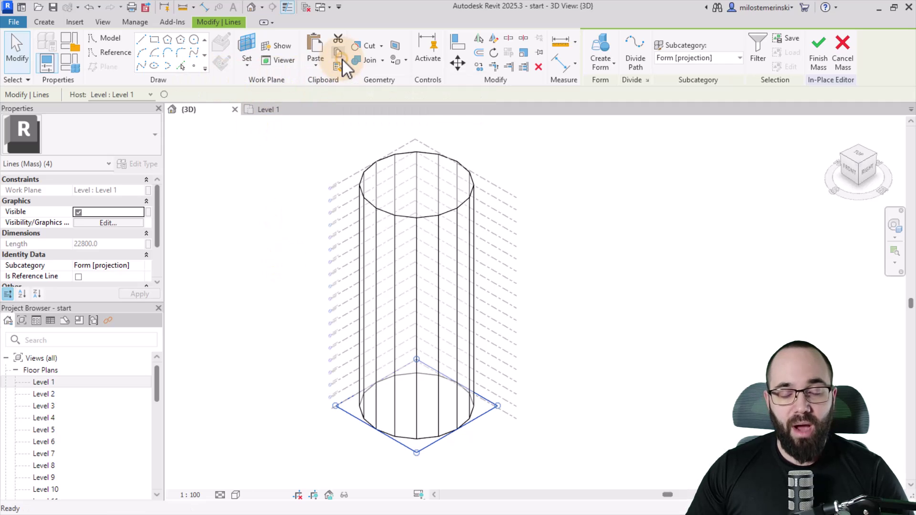
left_click(311, 68)
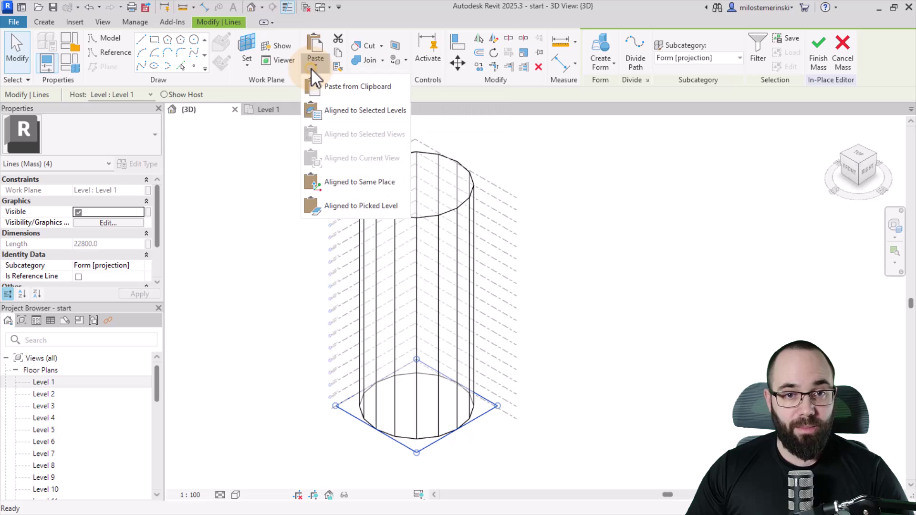
left_click(333, 115)
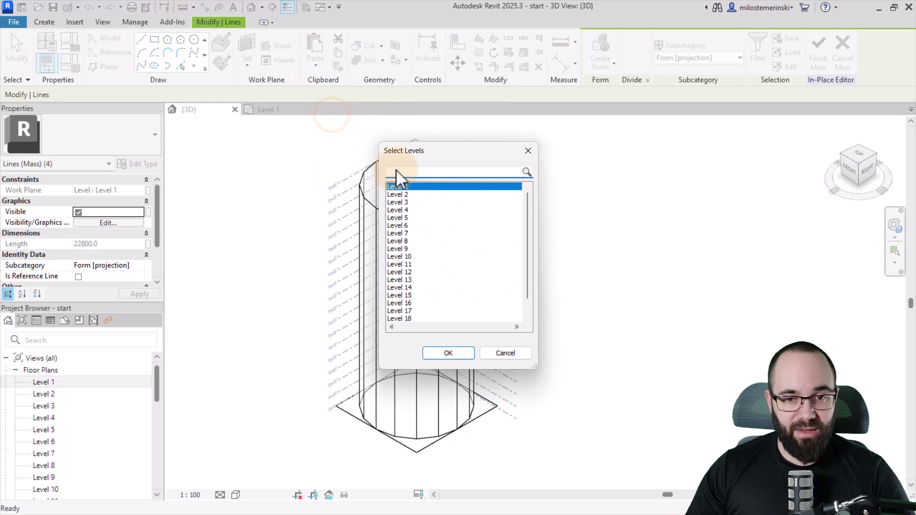
left_click_drag(408, 195, 419, 202)
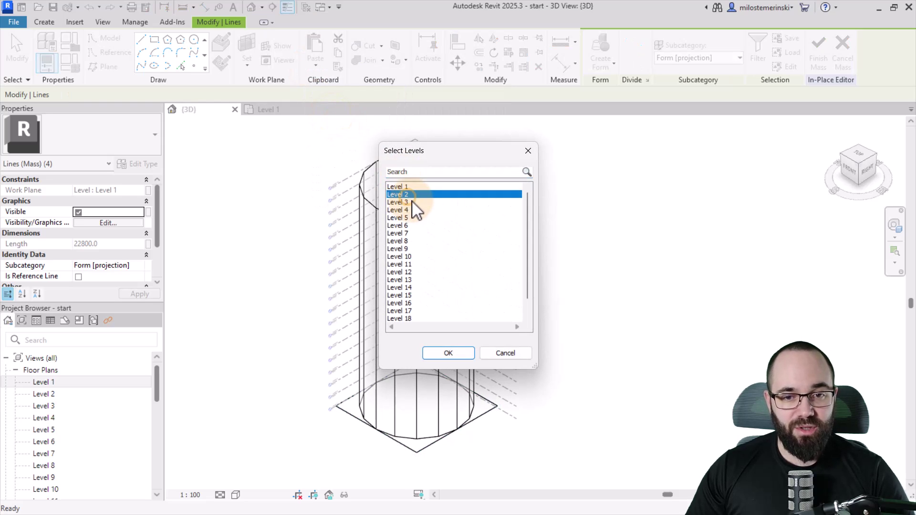
left_click(448, 353)
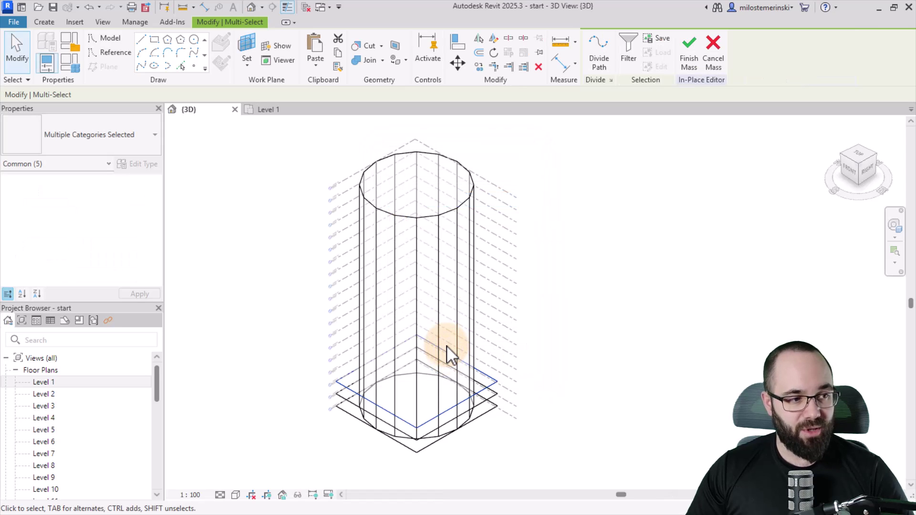
- Rotate the square outline on Level 2 by 22.5 degrees about its centre, without keeping a copy
left_click(253, 395)
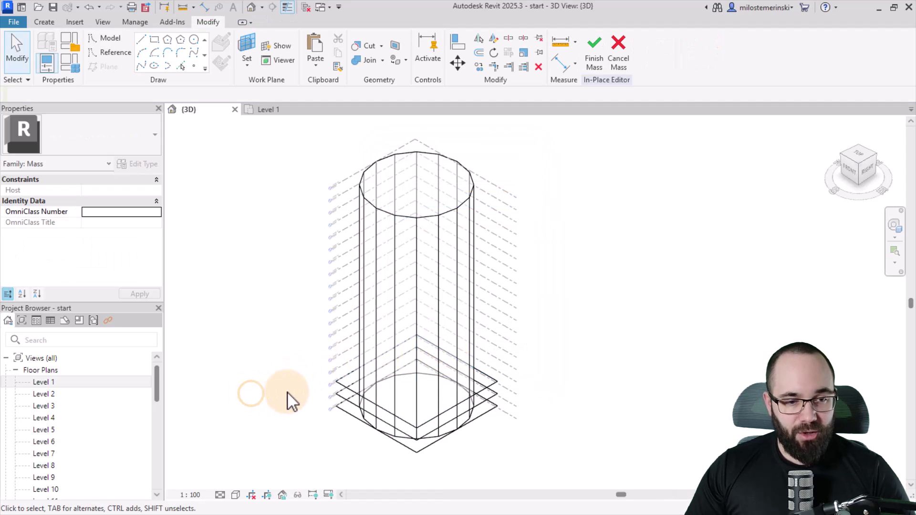
left_click(341, 396)
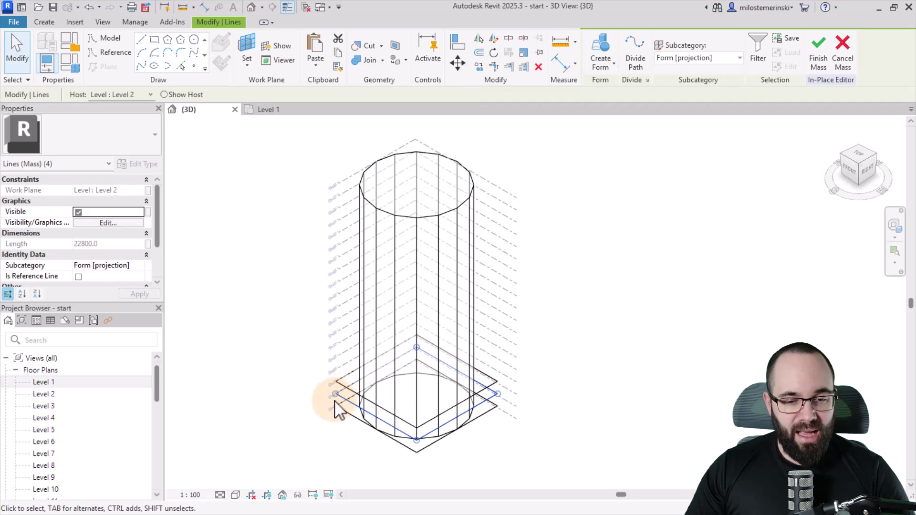
scroll(336, 405, "up", 3)
scroll(364, 409, "up", 4)
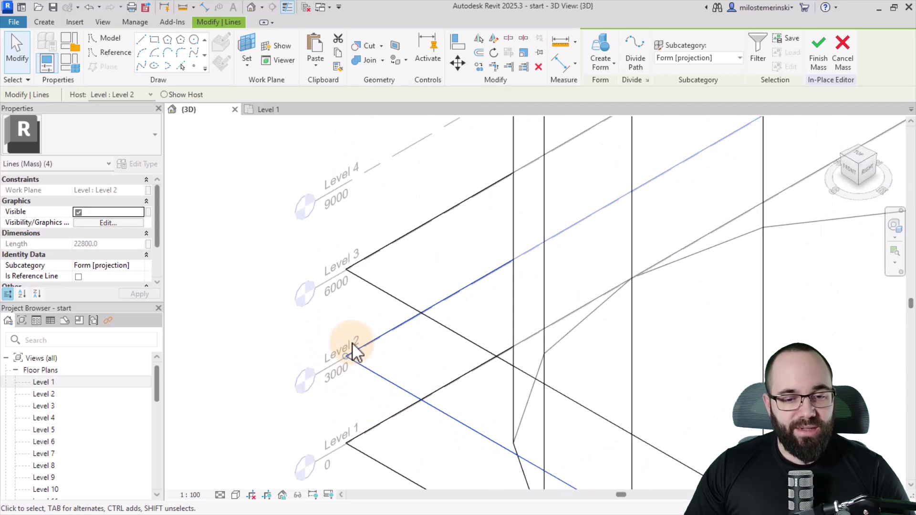
scroll(353, 345, "down", 4)
scroll(351, 342, "down", 5)
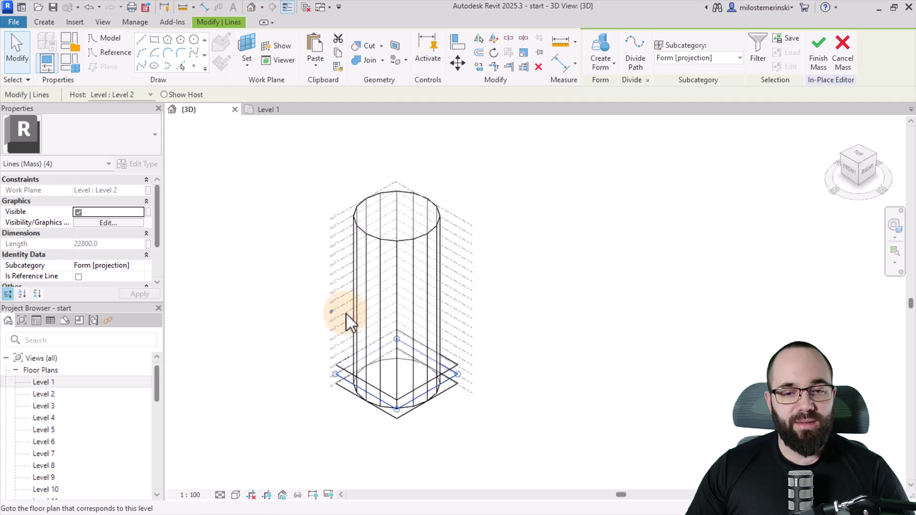
left_click(339, 428)
left_click(333, 399)
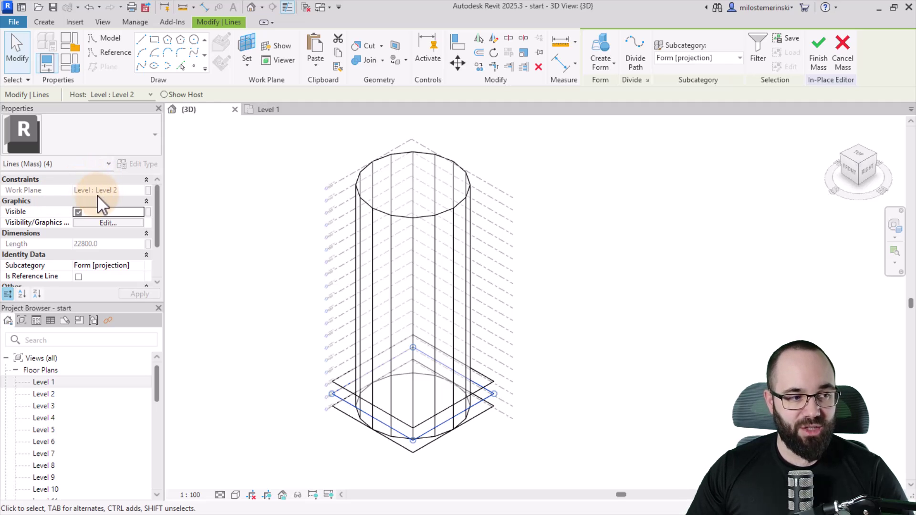
left_click(493, 53)
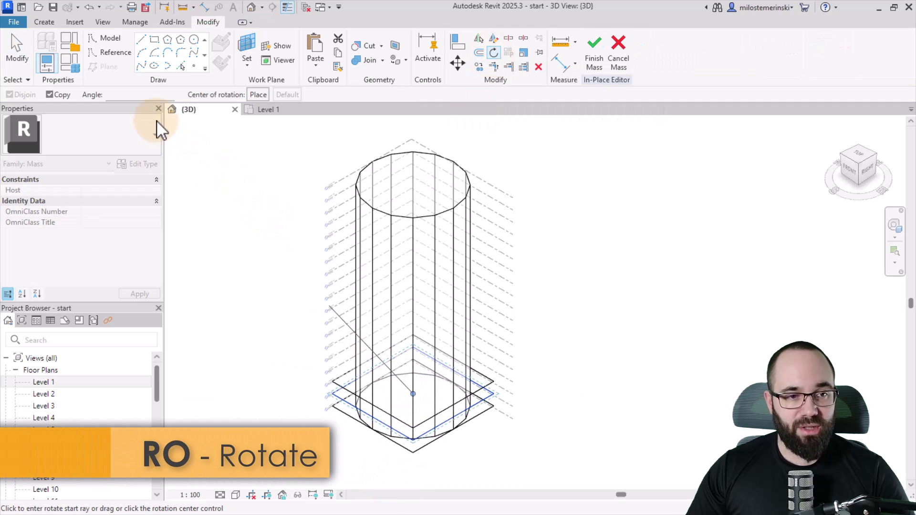
left_click(136, 96)
type("22.5")
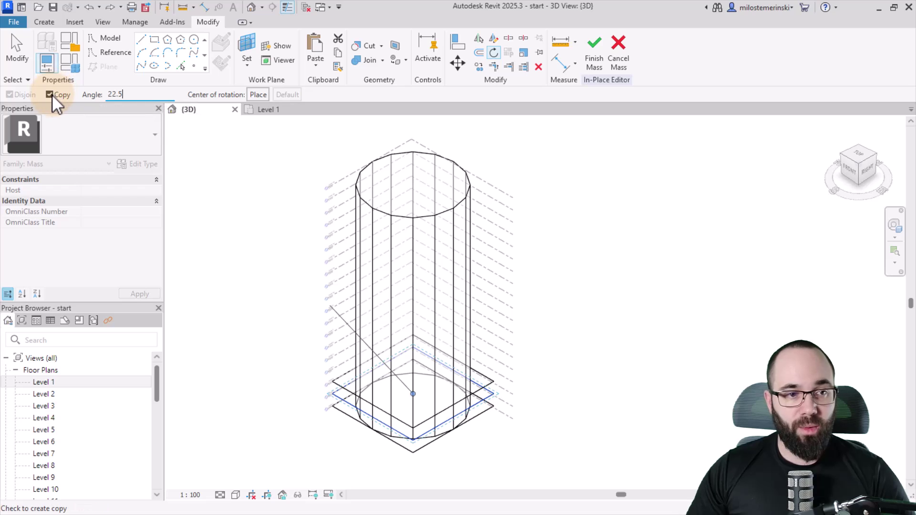
left_click(52, 95)
key("Return")
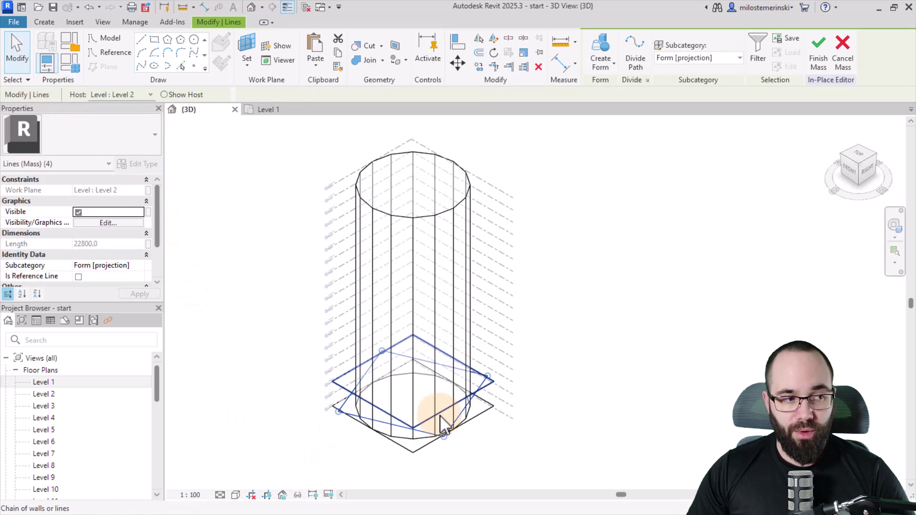
left_click(305, 427)
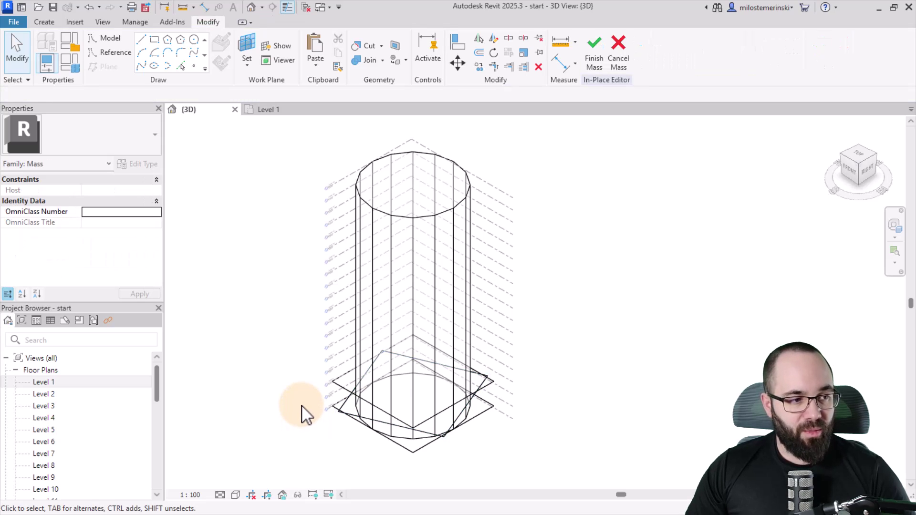
- Copy the unrotated square outline on Level 3 and paste it aligned to Level 4
key("Tab")
left_click(351, 399)
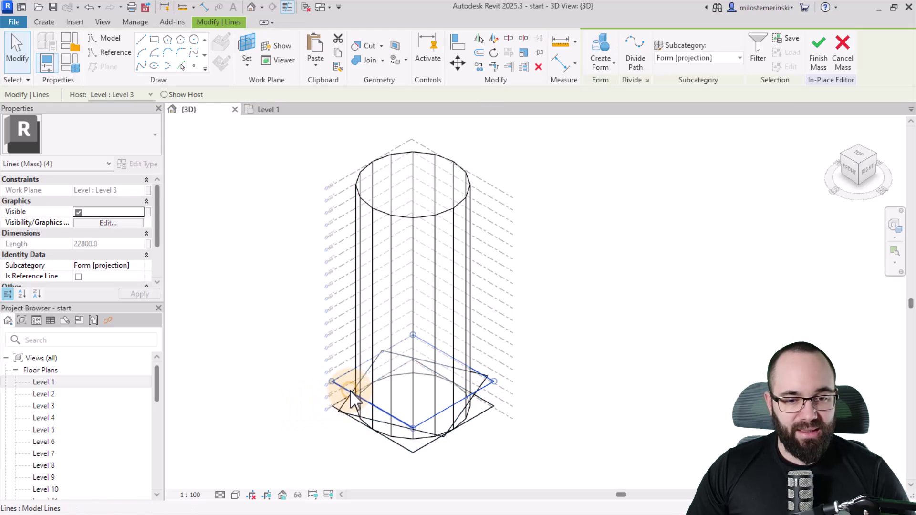
left_click(315, 66)
left_click(336, 113)
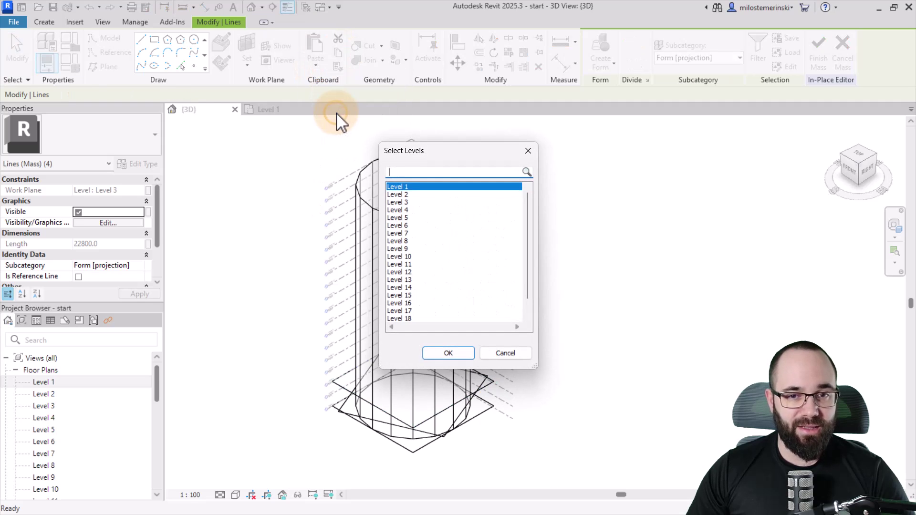
left_click(387, 198)
left_click(460, 404)
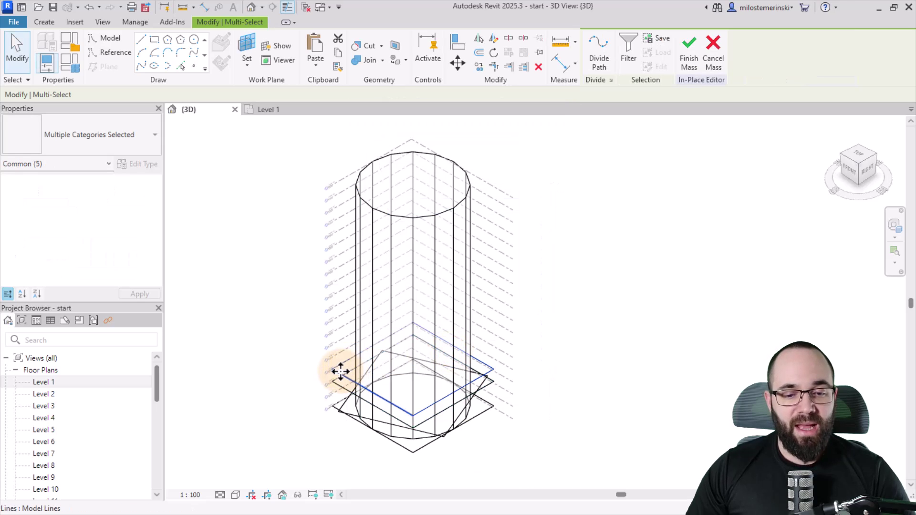
- Rotate the pasted Level 4 outline by -22.5 degrees about the tower's centre
left_click(498, 54)
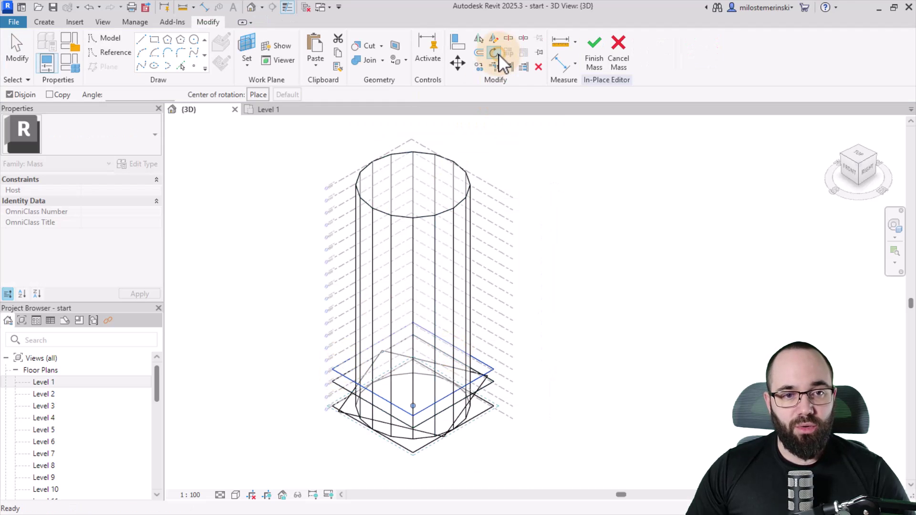
left_click(146, 95)
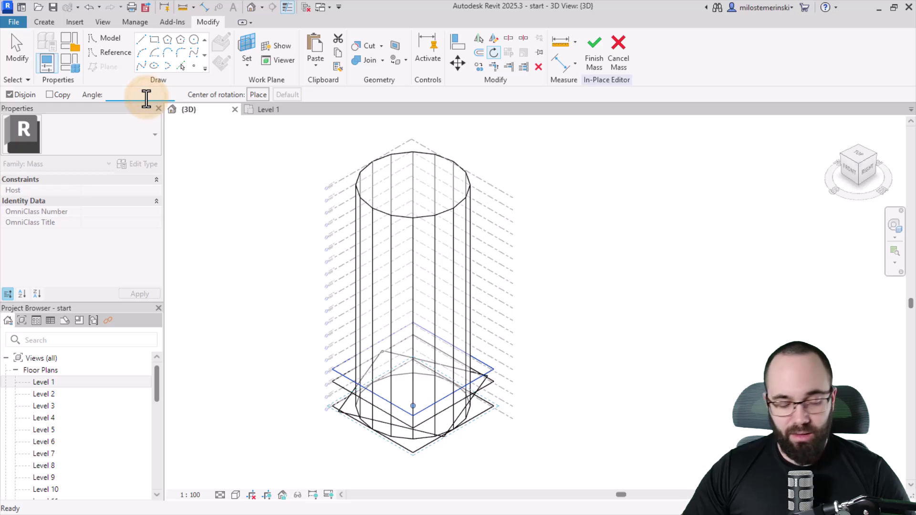
type("-22.5")
key("Return")
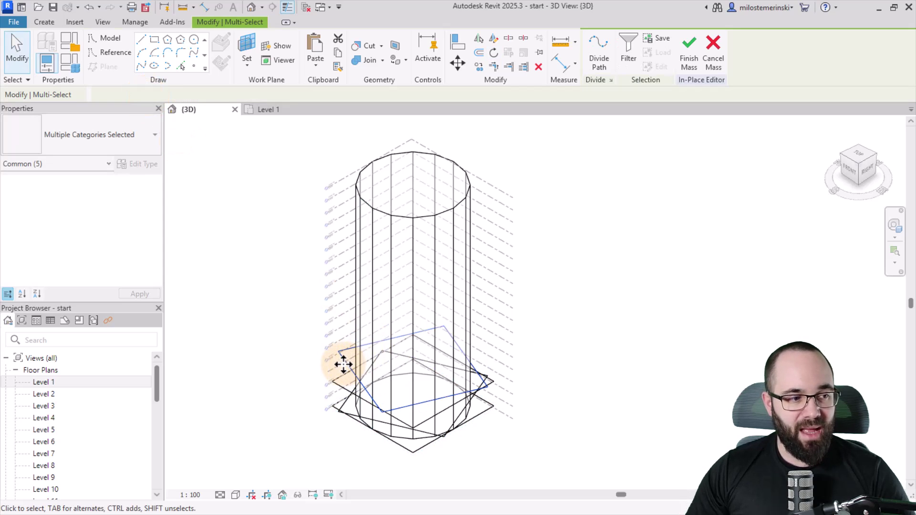
- Copy the rotated Level 4 outline and paste it aligned to Level 5
left_click(339, 55)
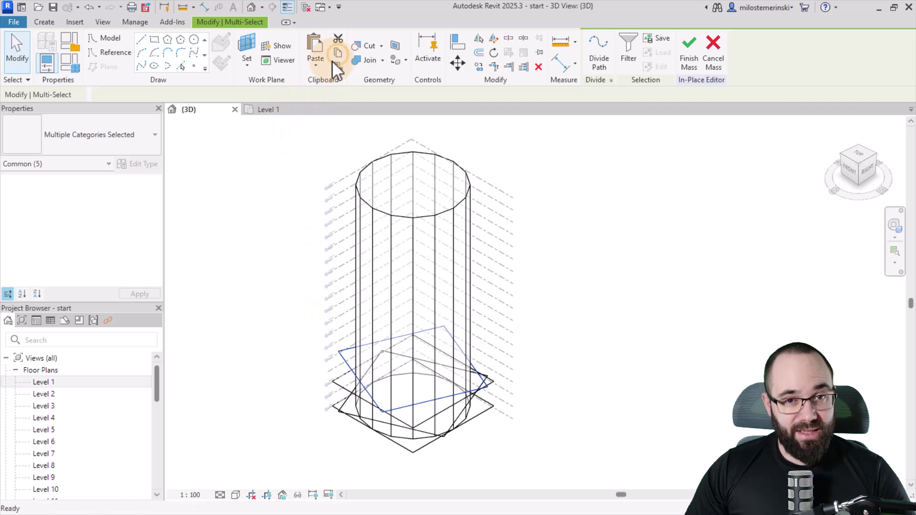
left_click(315, 66)
left_click(337, 110)
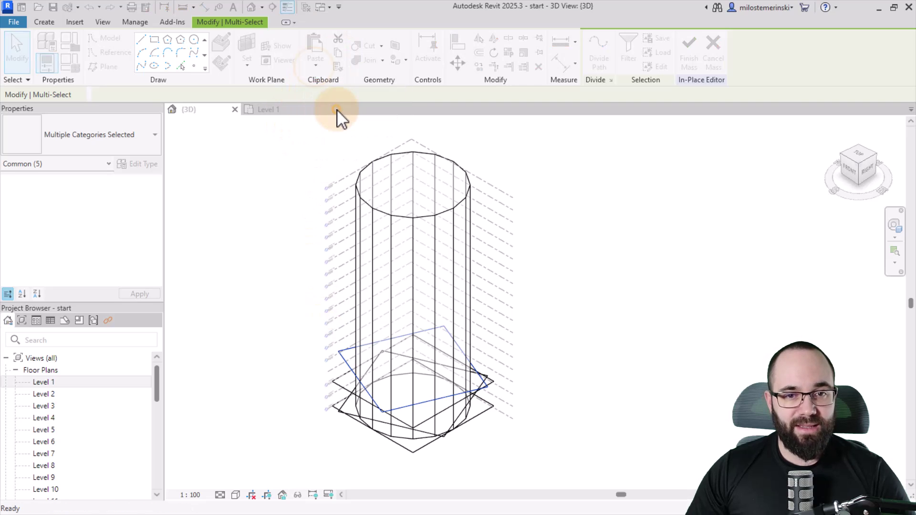
left_click(403, 219)
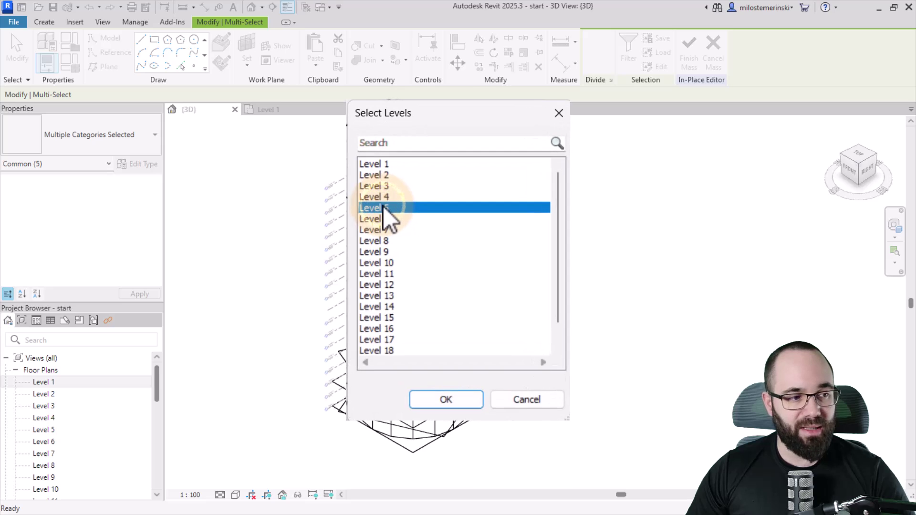
left_click(446, 400)
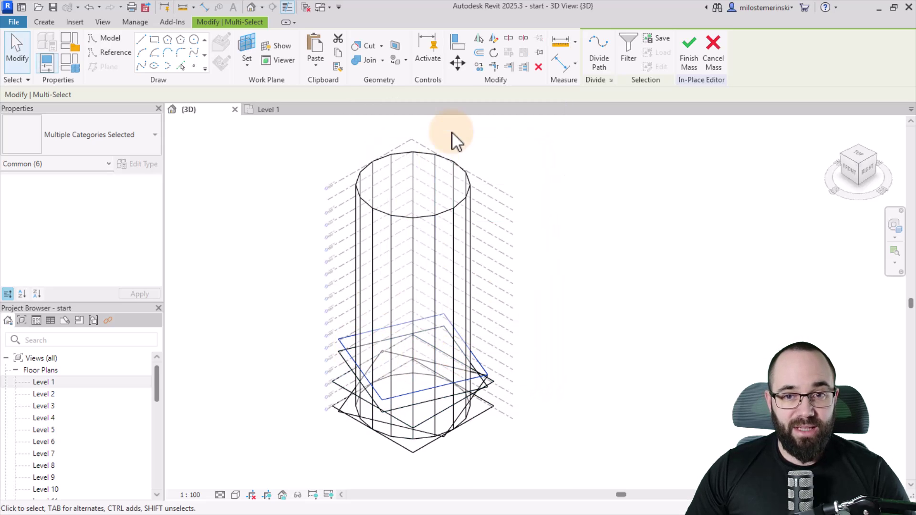
- Rotate the pasted Level 5 outline further in the same direction, to 45 degrees from the Level 1 square
left_click(493, 54)
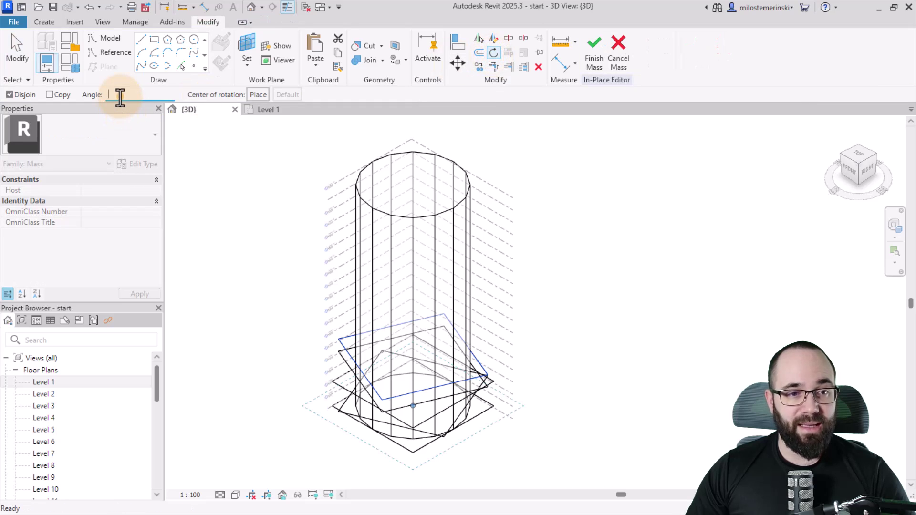
key("Return")
left_click(242, 295)
mouse_move(629, 478)
middle_mouse_down("shift")
mouse_move(577, 391)
mouse_move(523, 368)
mouse_move(495, 395)
mouse_move(592, 465)
mouse_move(632, 479)
middle_mouse_up("shift")
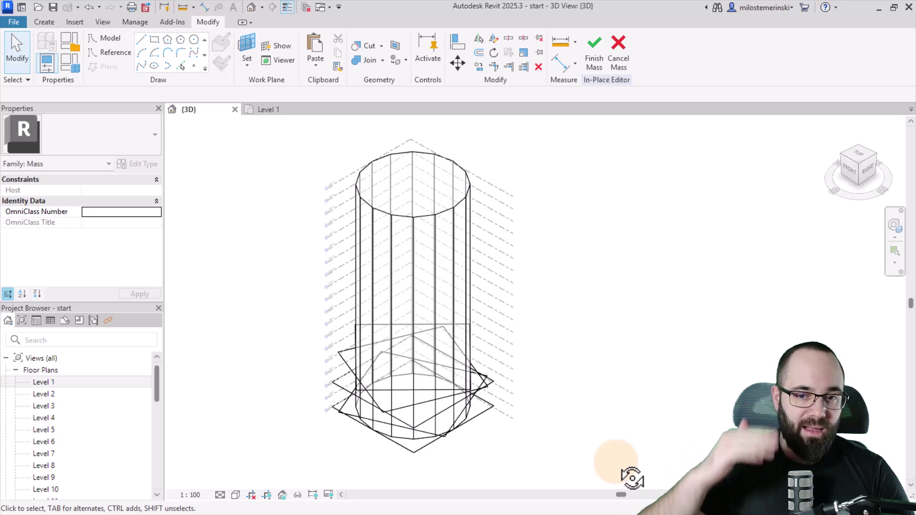
middle_click_drag(554, 425, 571, 403, "shift")
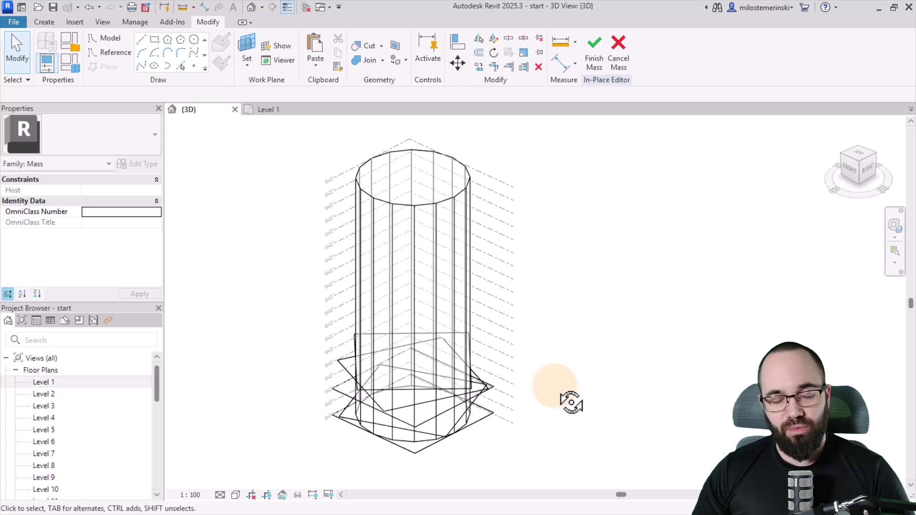
middle_click_drag(572, 403, 546, 402, "shift")
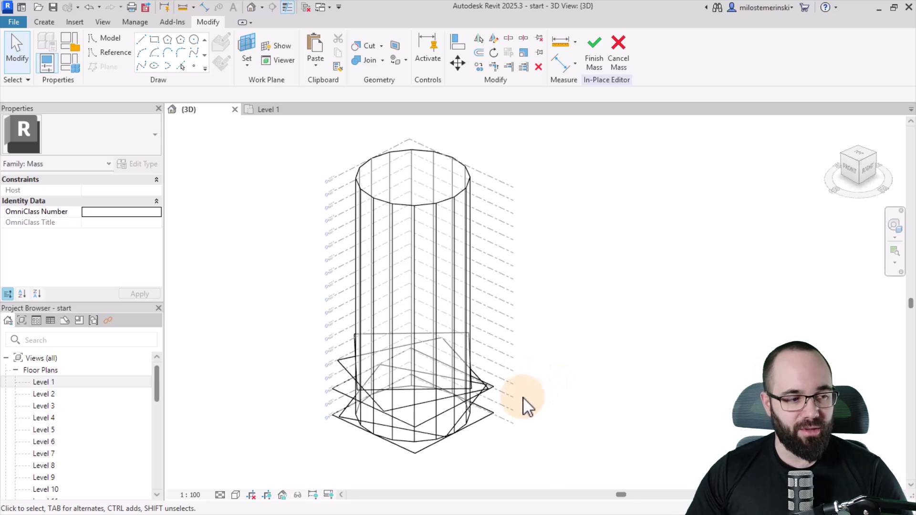
middle_click_drag(519, 443, 507, 405, "shift")
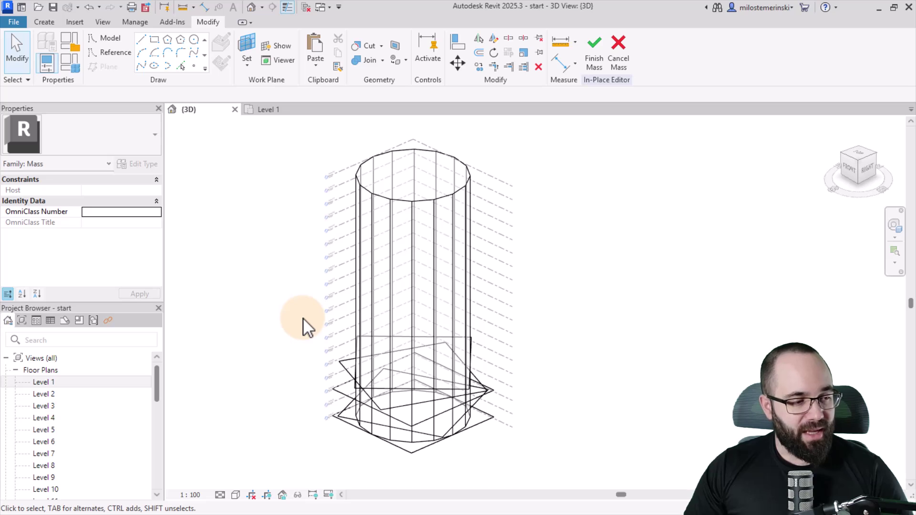
- Copy the square outline on Level 3 and paste it aligned to Levels 7, 13, 17 and 19
key("Tab")
left_click(334, 389)
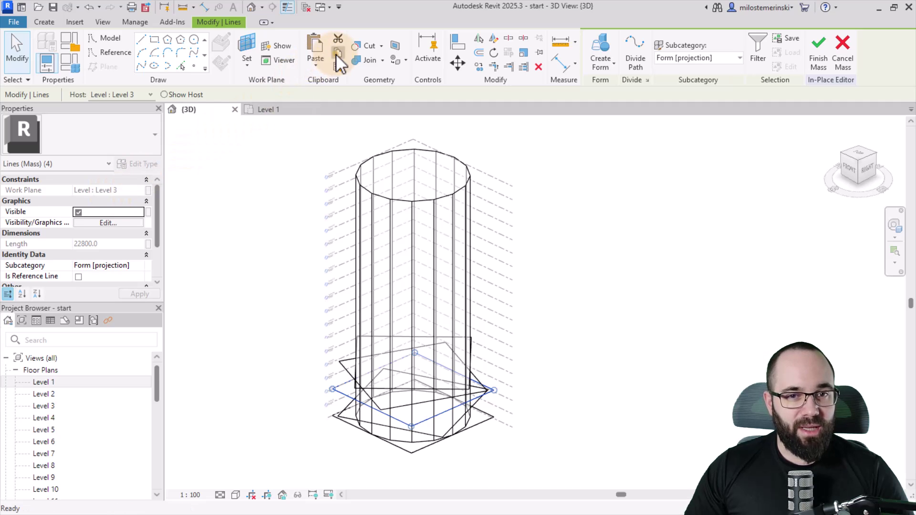
left_click(318, 67)
left_click(333, 111)
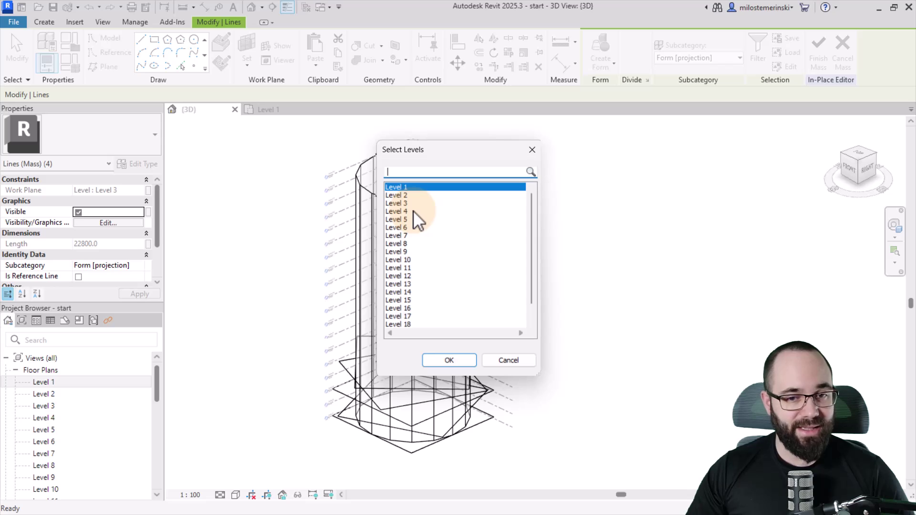
left_click(390, 231)
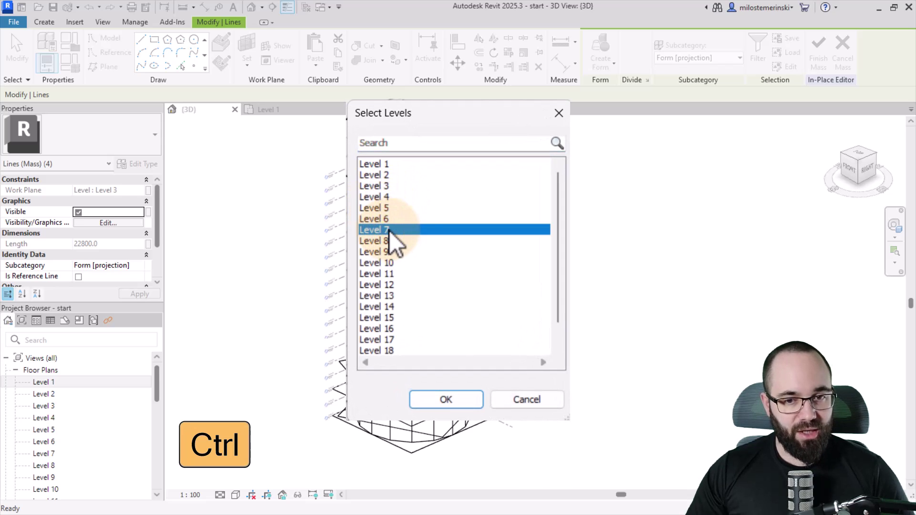
left_click(388, 300, "ctrl")
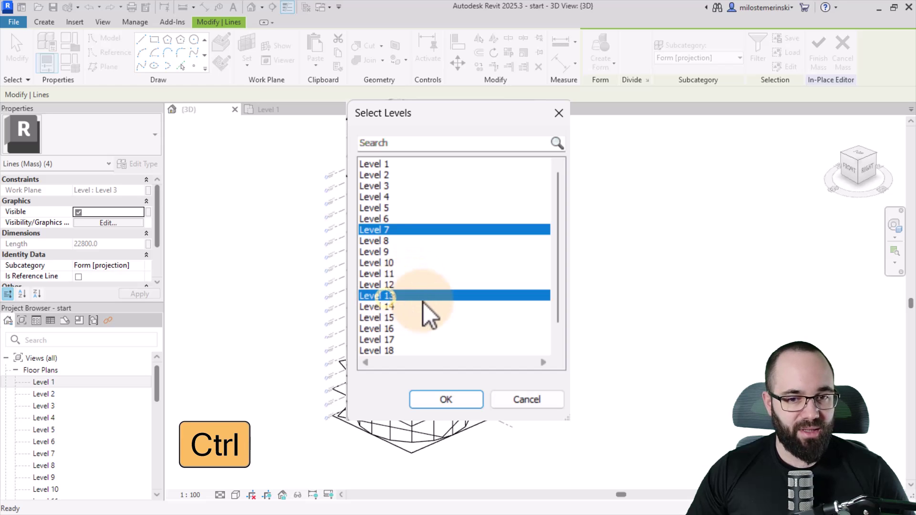
left_click(388, 343, "ctrl")
scroll(413, 329, "down", 1)
left_click(391, 342, "ctrl")
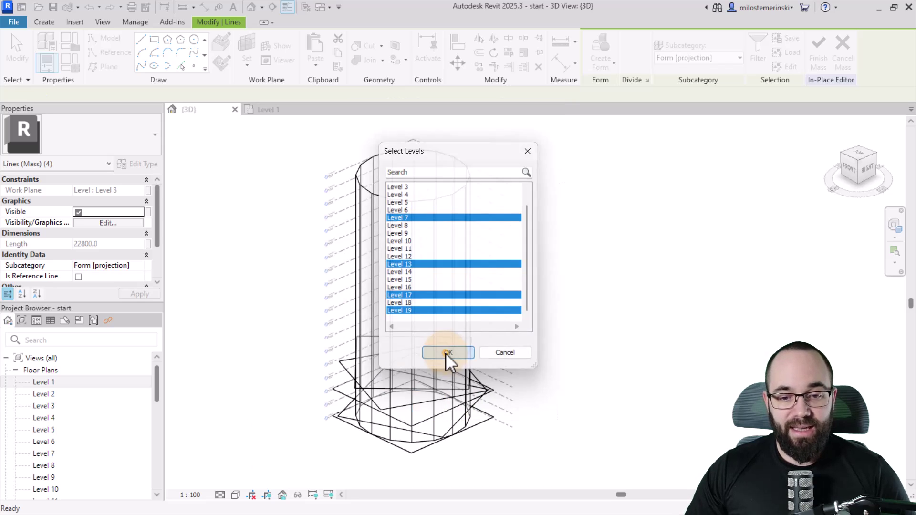
left_click(446, 401)
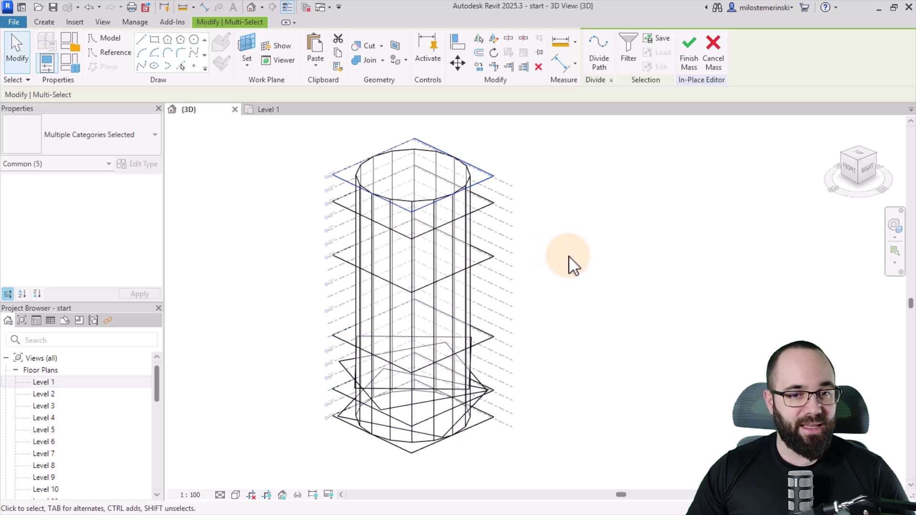
left_click(562, 271)
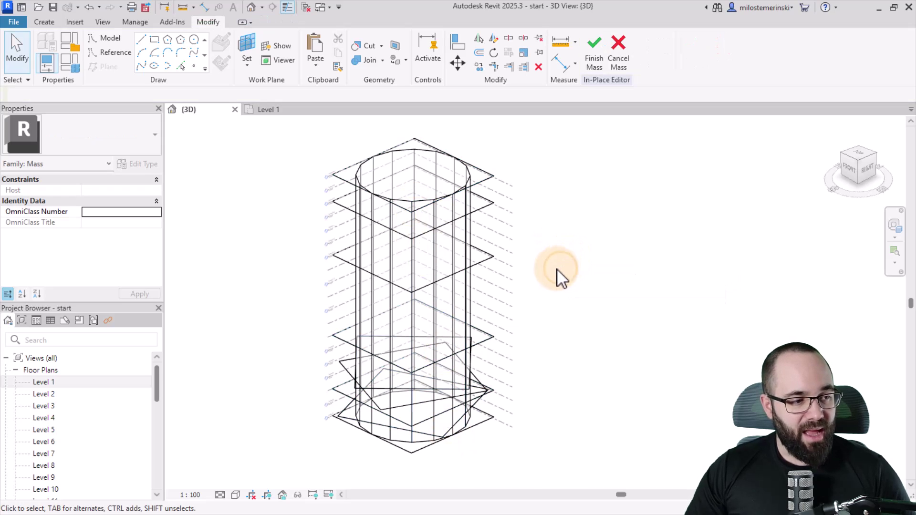
- Copy the rotated outline on Level 2 and paste it aligned to Levels 8, 12, 14 and 18
left_click(347, 428)
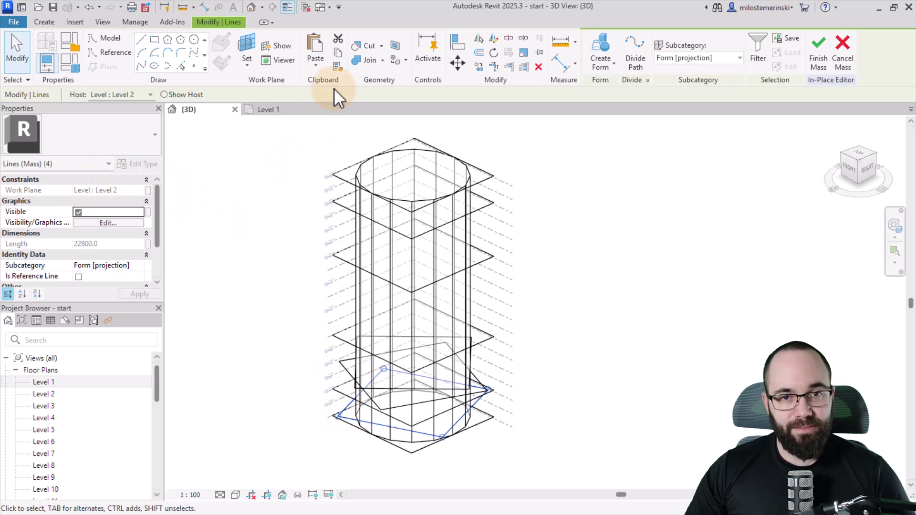
left_click(317, 67)
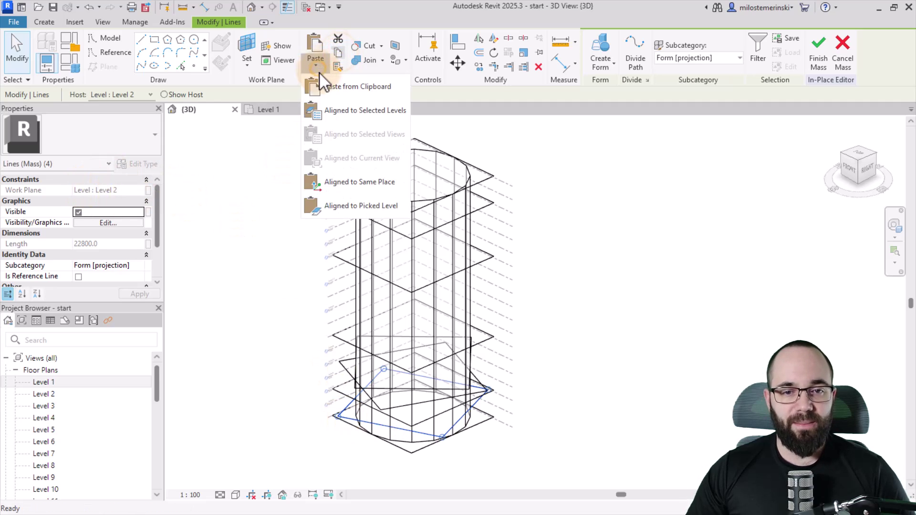
left_click(333, 111)
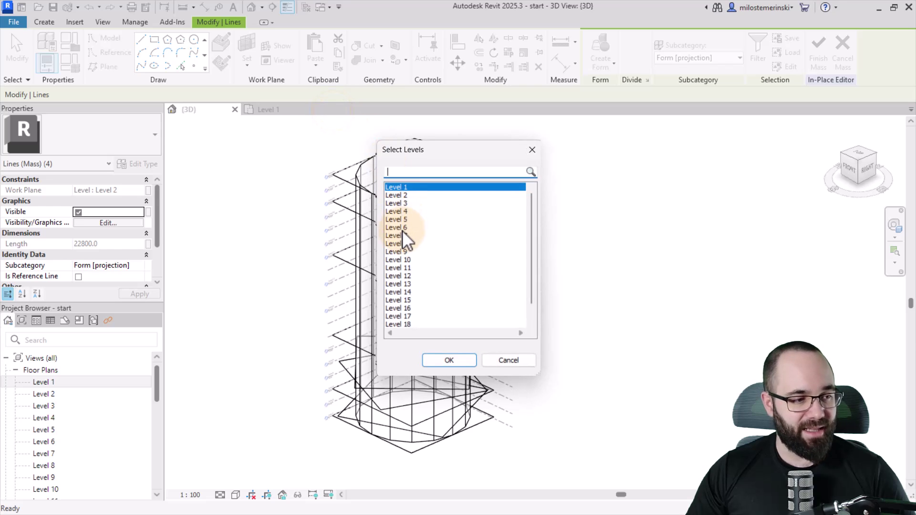
left_click(396, 244)
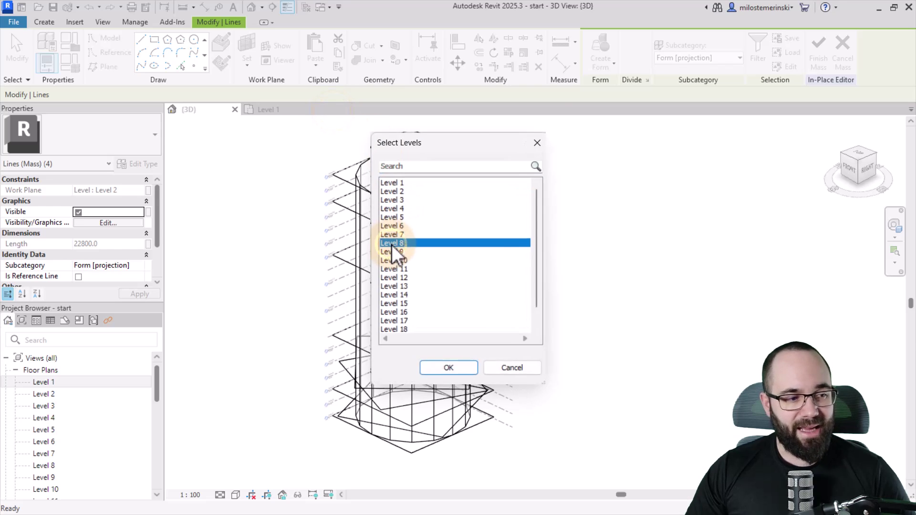
left_click(386, 284, "ctrl")
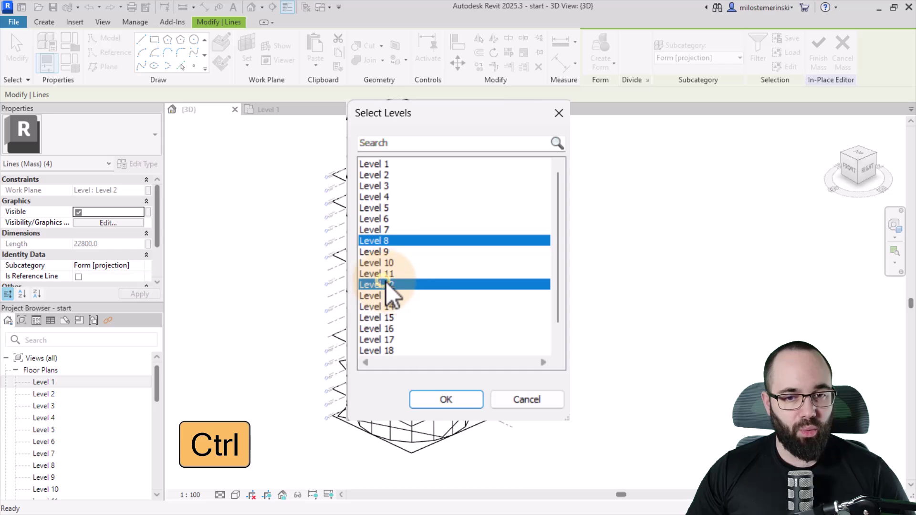
left_click(394, 307, "ctrl")
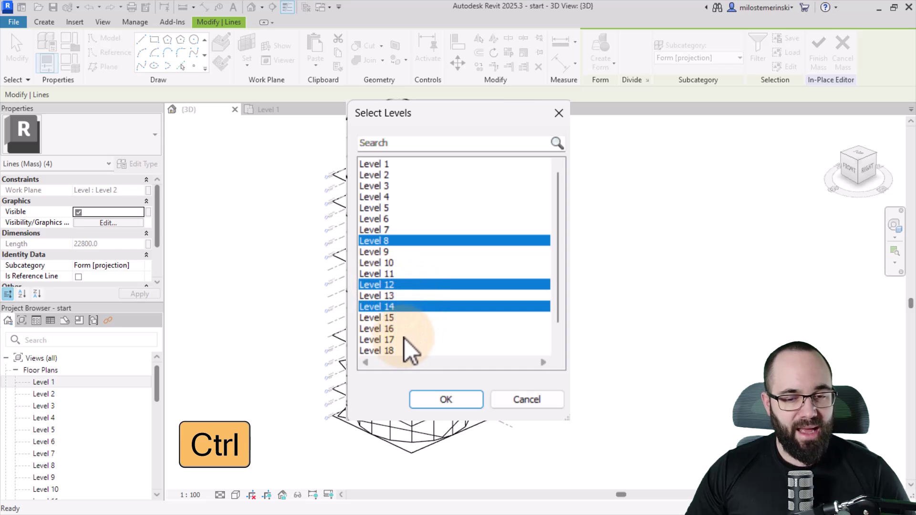
left_click(420, 349, "ctrl")
left_click(455, 398)
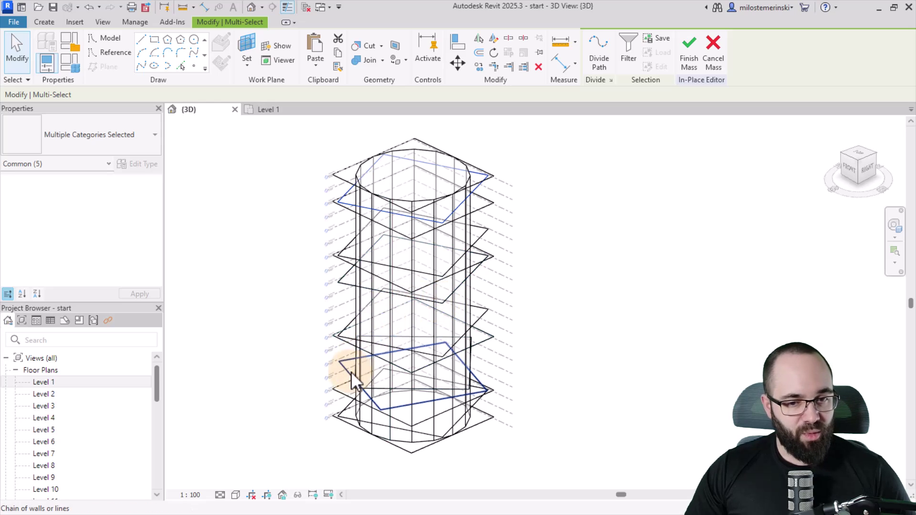
- Copy the rotated outline on Level 4 and paste it aligned to Levels 6, 10 and 16
left_click(342, 386)
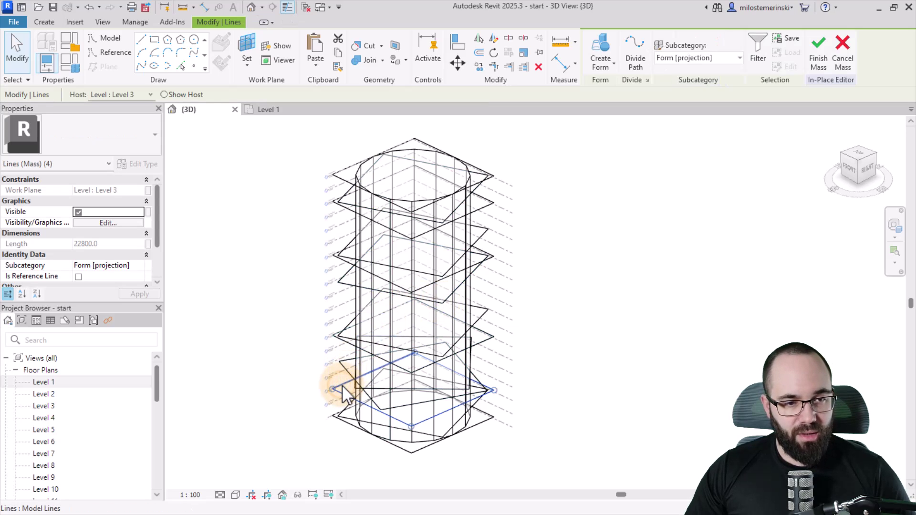
left_click_drag(374, 405, 321, 348)
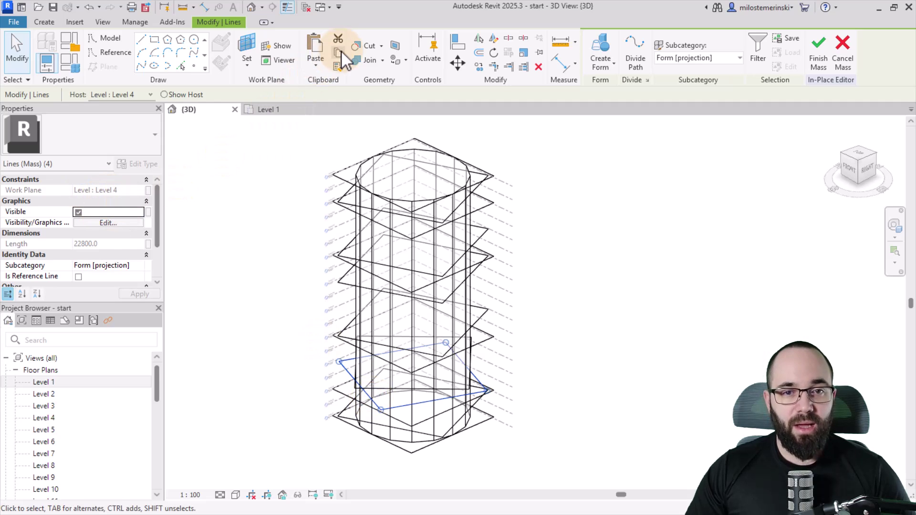
left_click(313, 67)
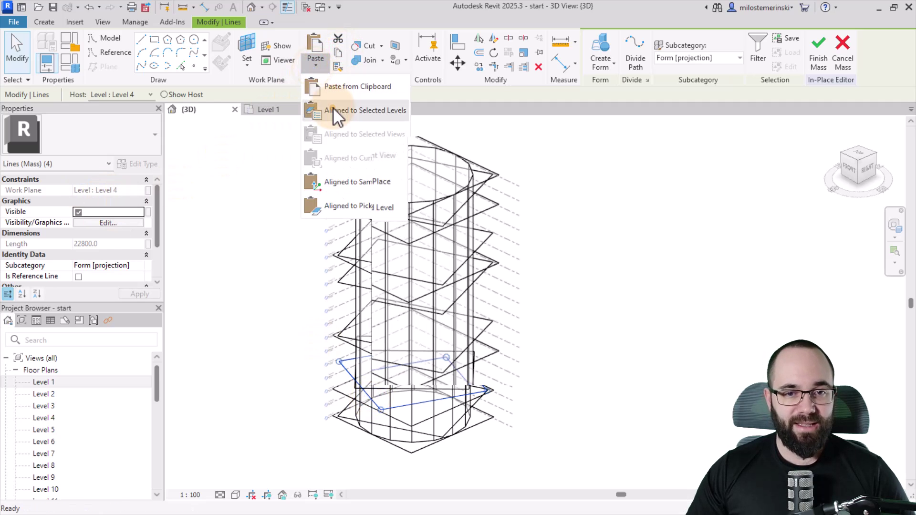
left_click(333, 110)
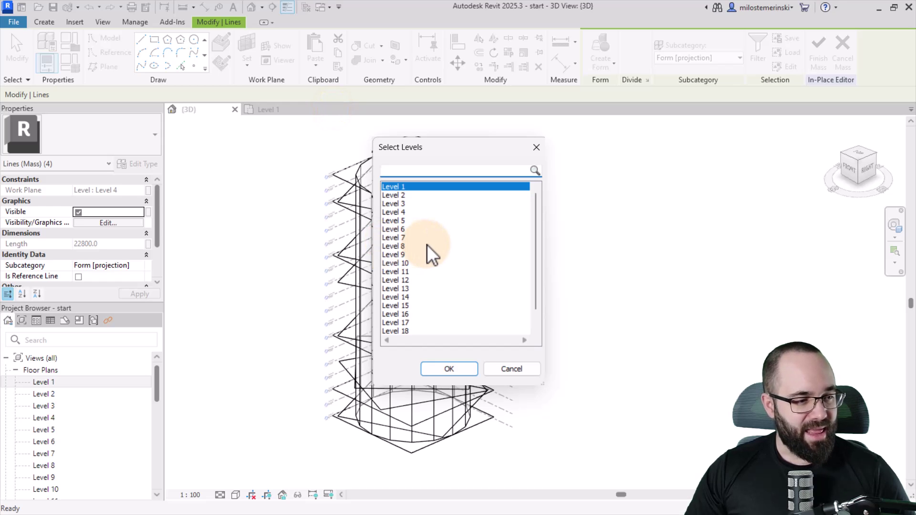
left_click(400, 231)
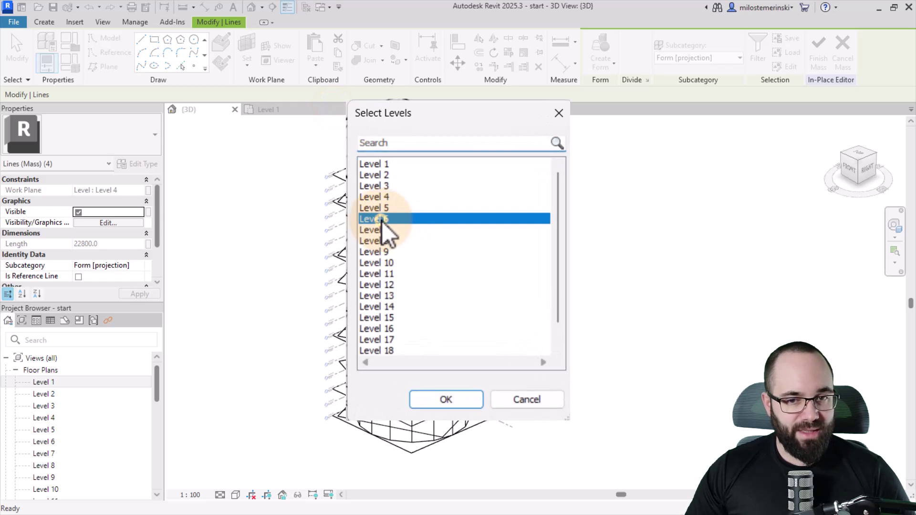
left_click(396, 262, "ctrl")
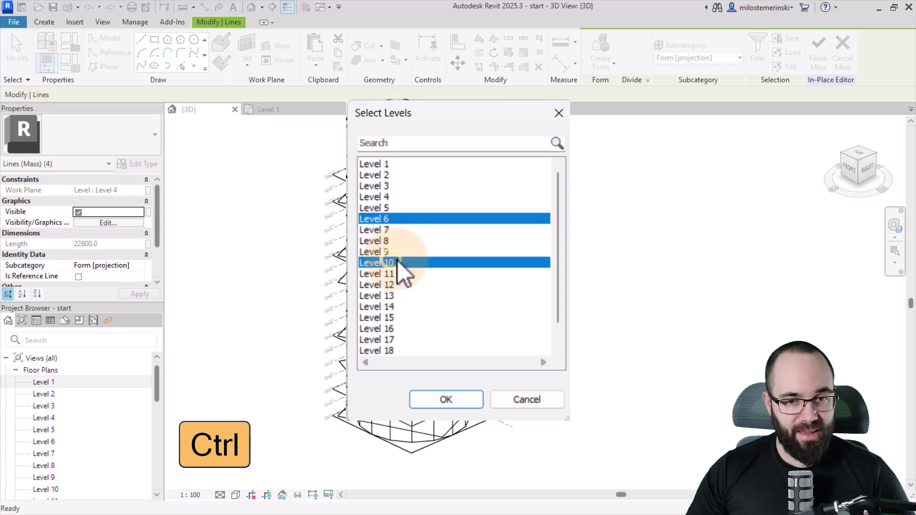
left_click(403, 329, "ctrl")
left_click(446, 399)
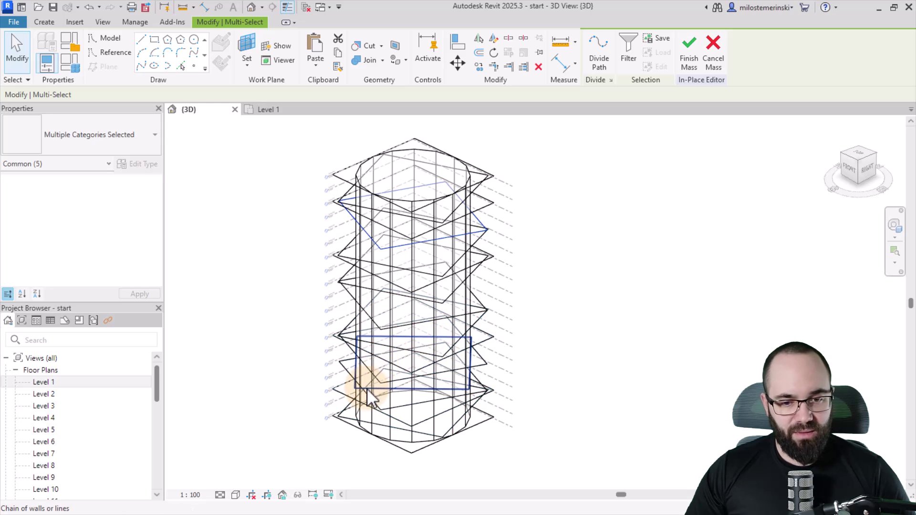
- Copy the 45-degree outline on Level 5 and paste it aligned to Levels 9, 11 and 15
left_click(376, 407)
key("Tab")
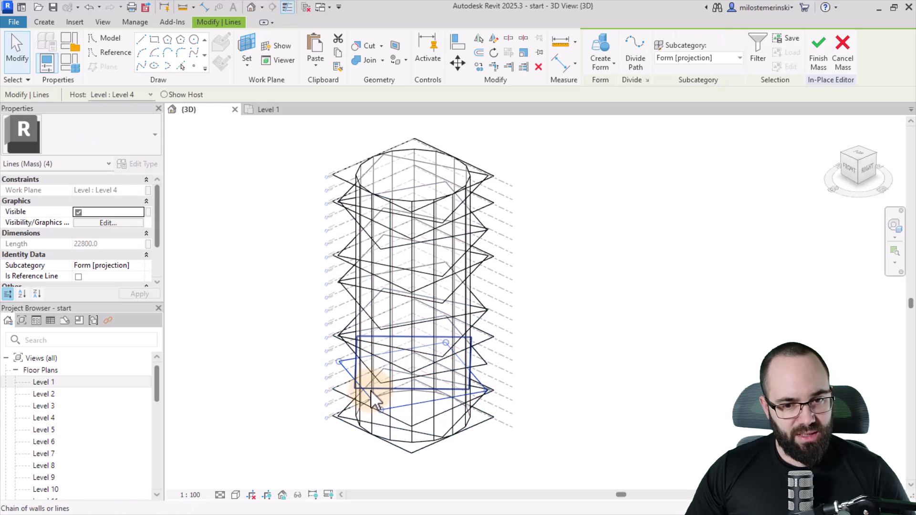
left_click(374, 399)
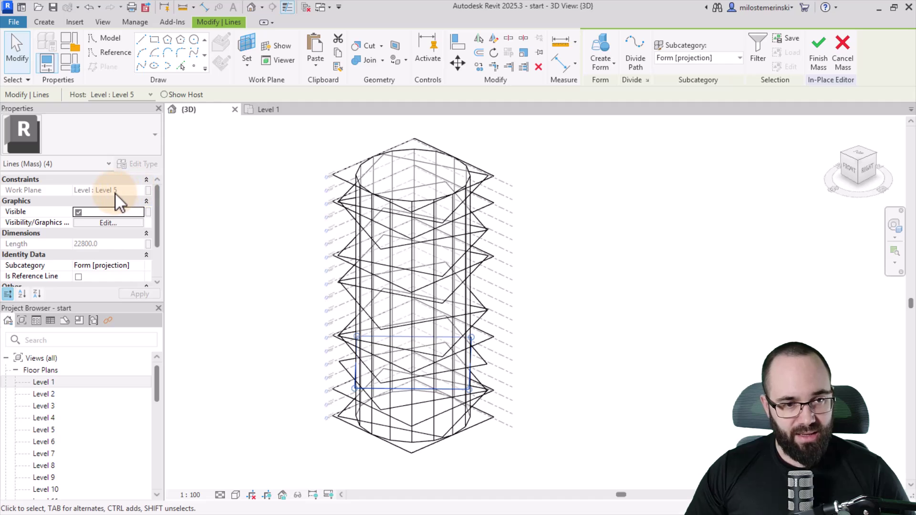
left_click(334, 57)
left_click(315, 65)
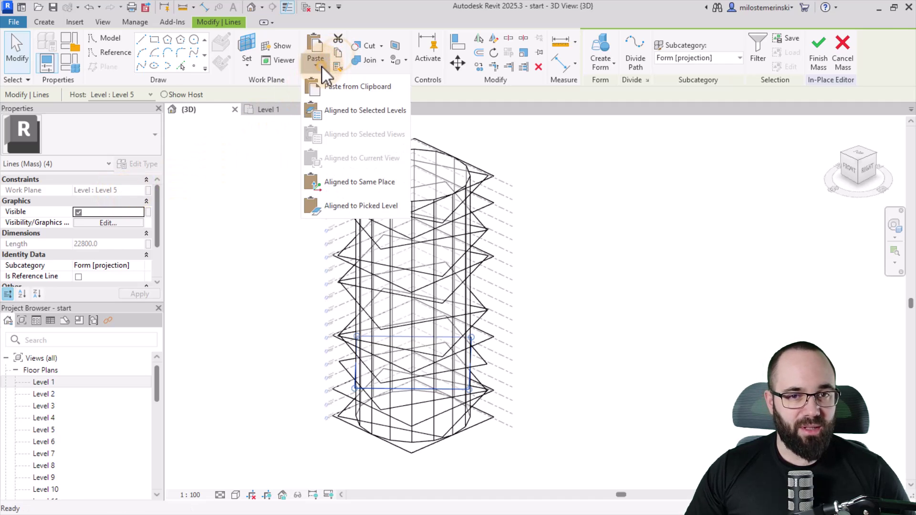
left_click(337, 109)
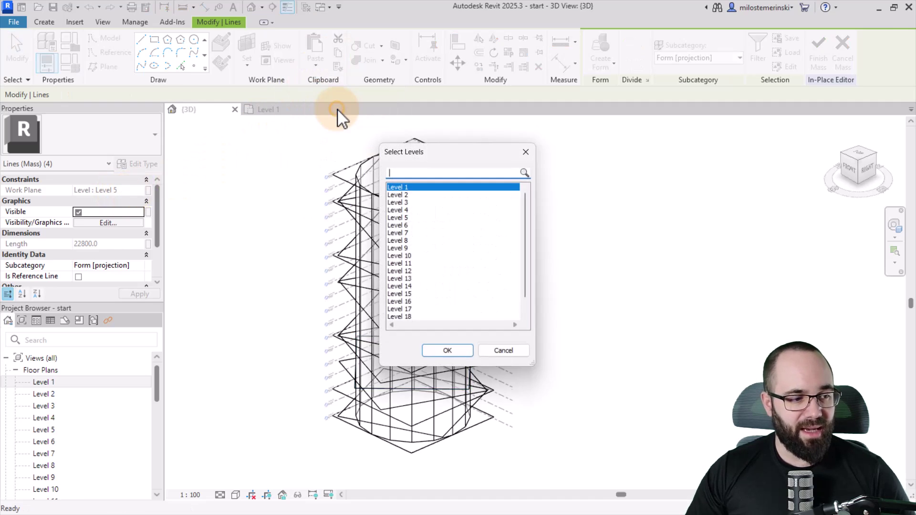
left_click(401, 249)
left_click(408, 266, "ctrl")
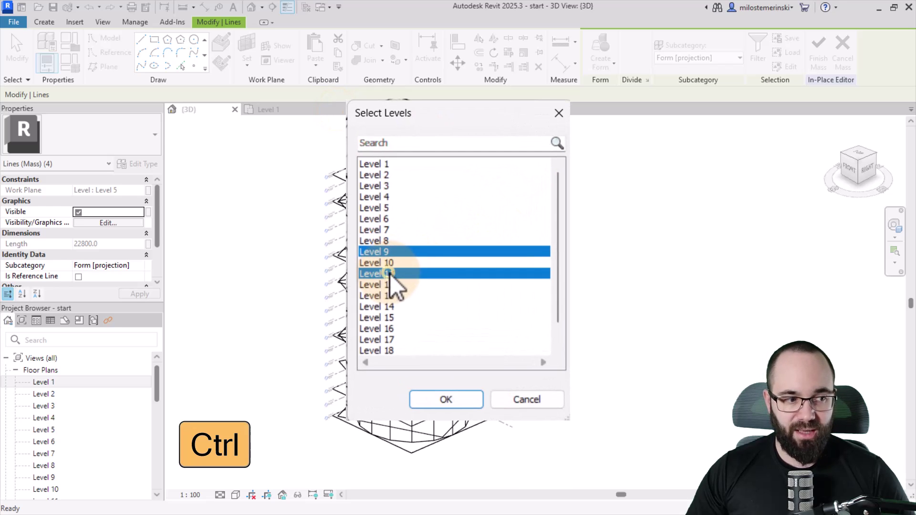
left_click(397, 317, "ctrl")
left_click(445, 400)
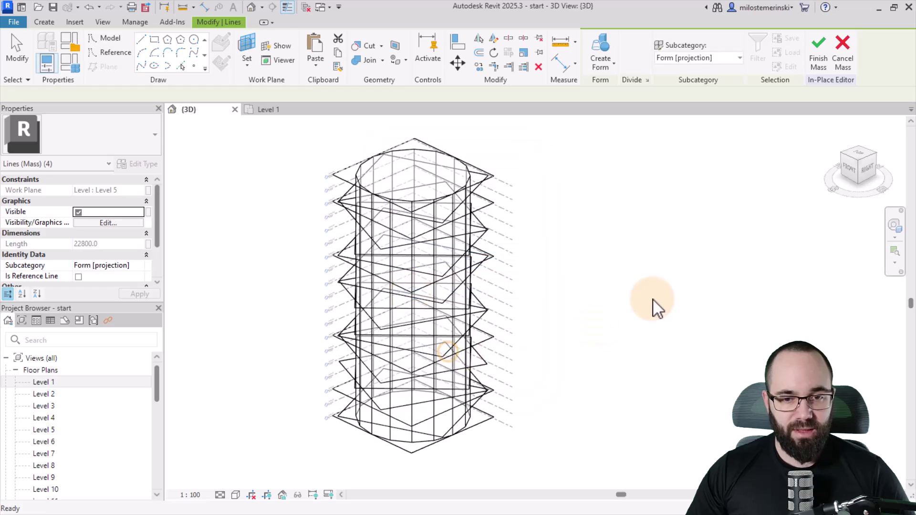
- Select the whole tower and filter the selection to Lines (Mass), excluding the core Form
middle_click_drag(566, 323, 602, 343, "shift")
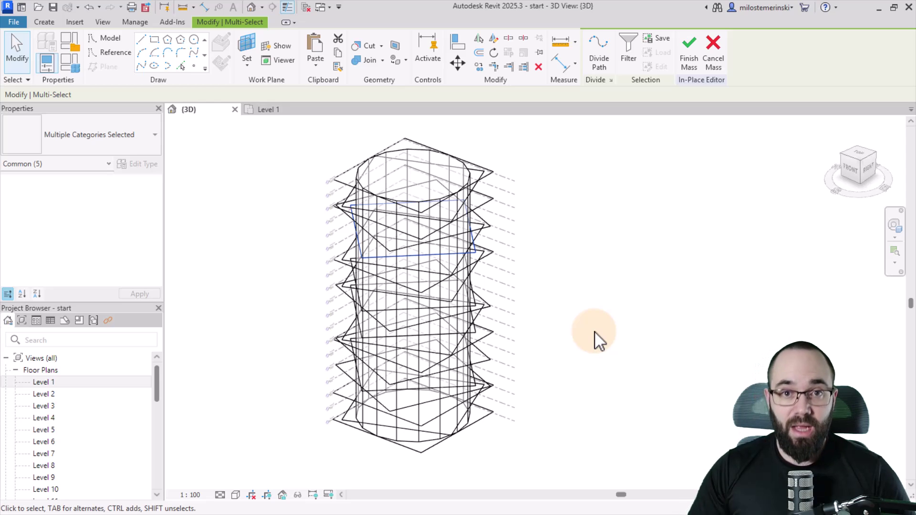
left_click_drag(270, 126, 554, 474)
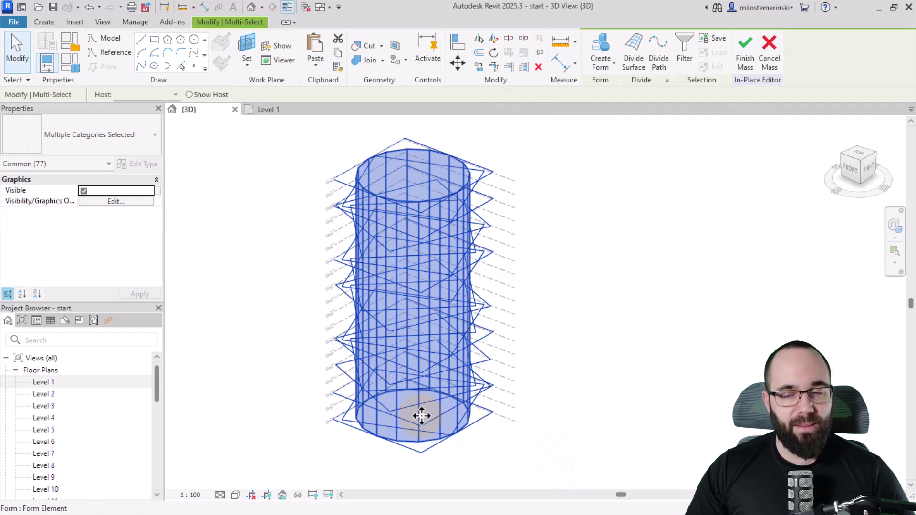
left_click(683, 62)
left_click(355, 185)
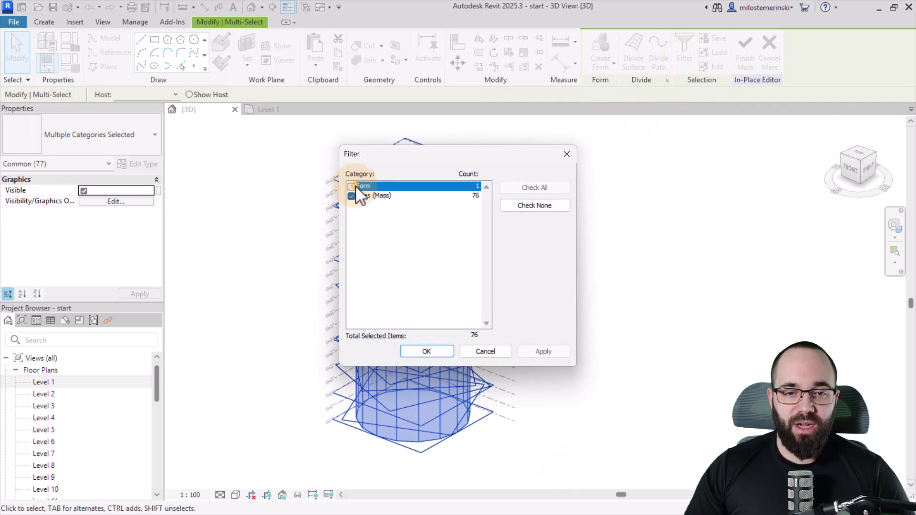
left_click(543, 352)
left_click(430, 351)
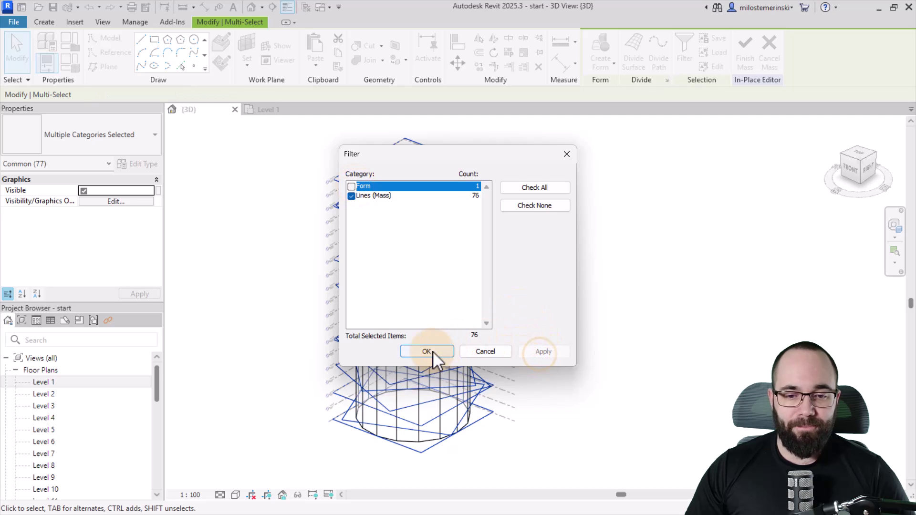
- Create a solid form through all the selected square floor outlines
scroll(377, 153, "up", 2)
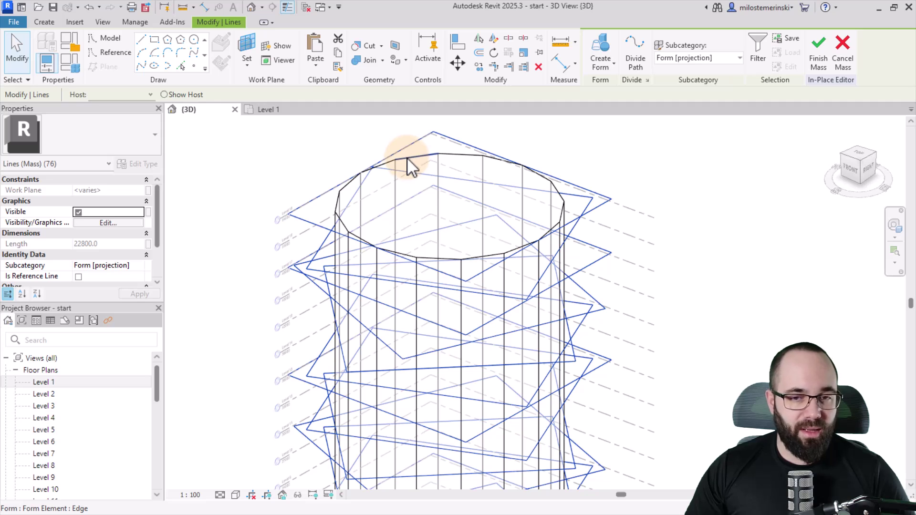
scroll(393, 172, "down", 1)
scroll(394, 172, "down", 4)
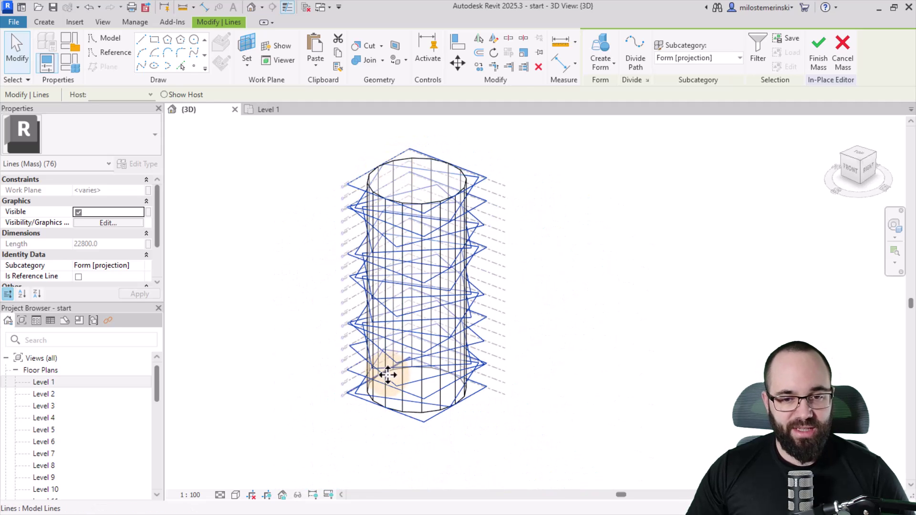
left_click(598, 52)
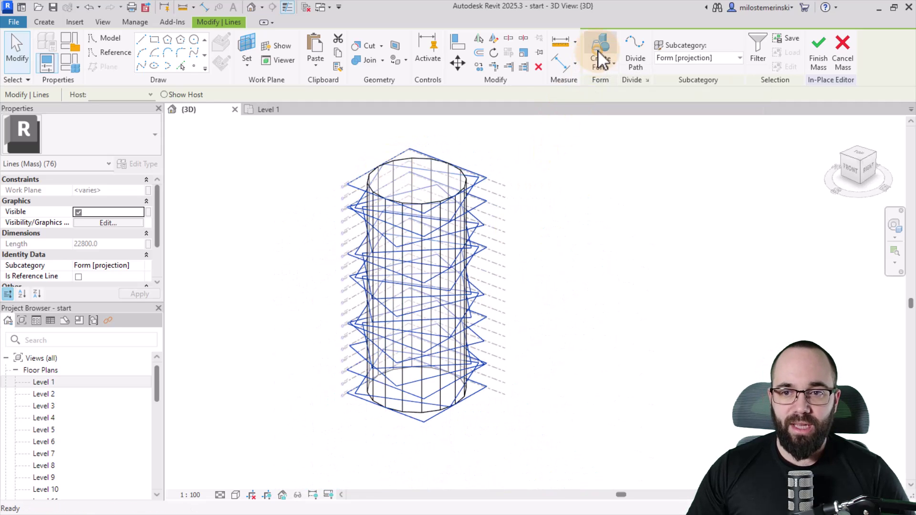
- Finish the in-place mass containing the core and the twisting outer form
scroll(452, 284, "up", 1)
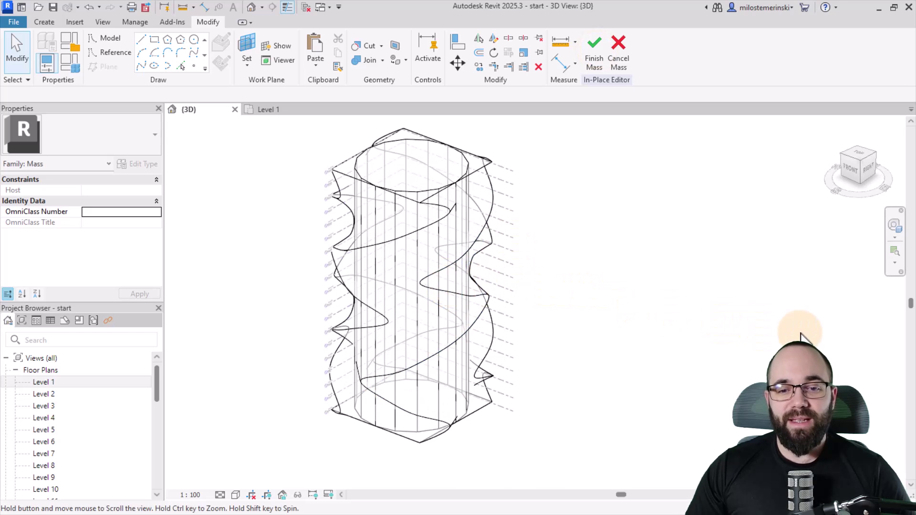
mouse_move(796, 334)
middle_mouse_down("shift")
mouse_move(773, 328)
mouse_move(741, 343)
mouse_move(556, 352)
mouse_move(829, 341)
mouse_move(794, 323)
middle_mouse_up("shift")
middle_click_drag(640, 325, 613, 328)
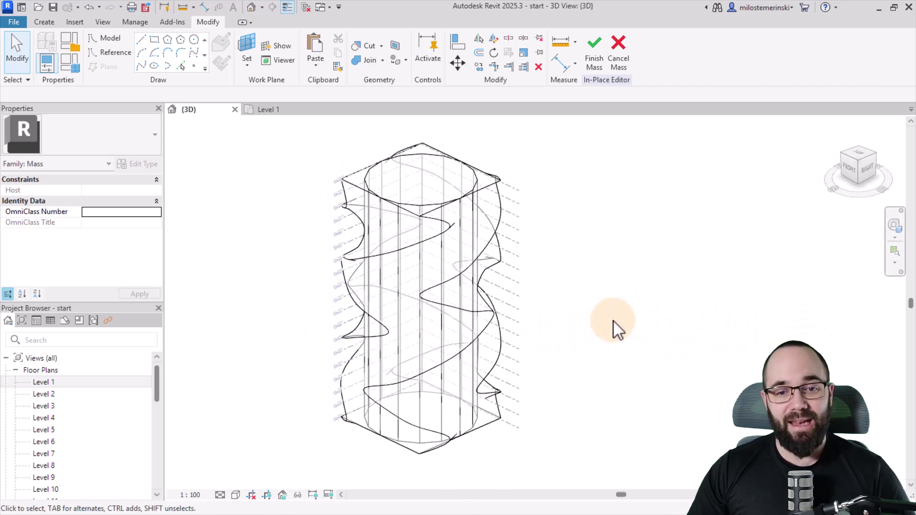
scroll(589, 321, "up", 1)
scroll(610, 306, "down", 1)
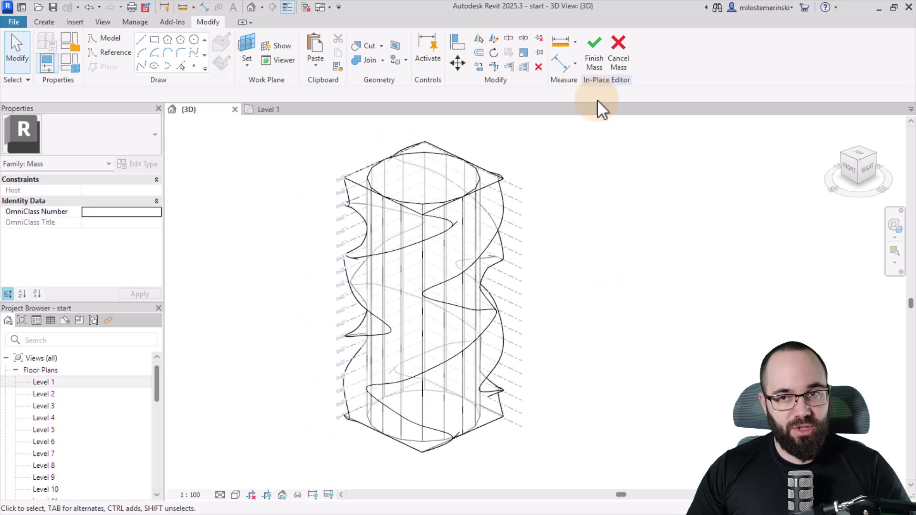
left_click(594, 67)
left_click(604, 154)
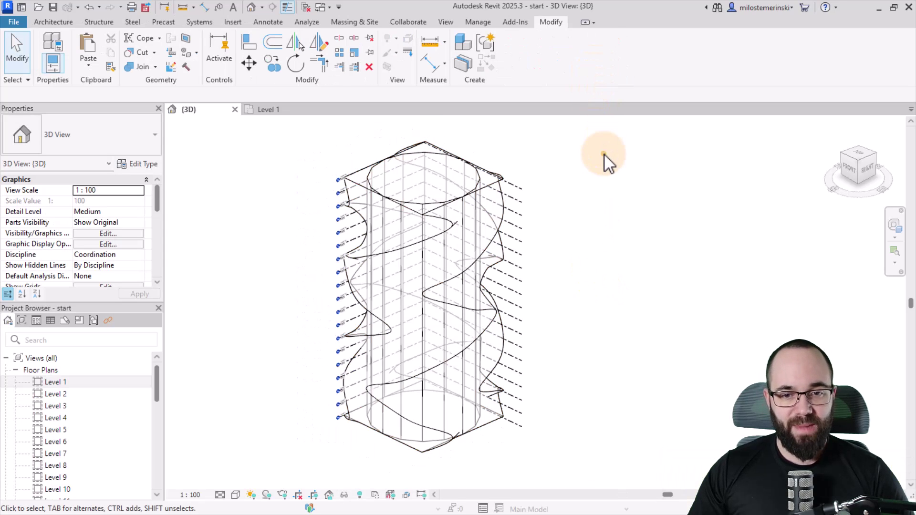
- Copy the finished tower mass and paste it aligned to the same place
left_click(462, 191)
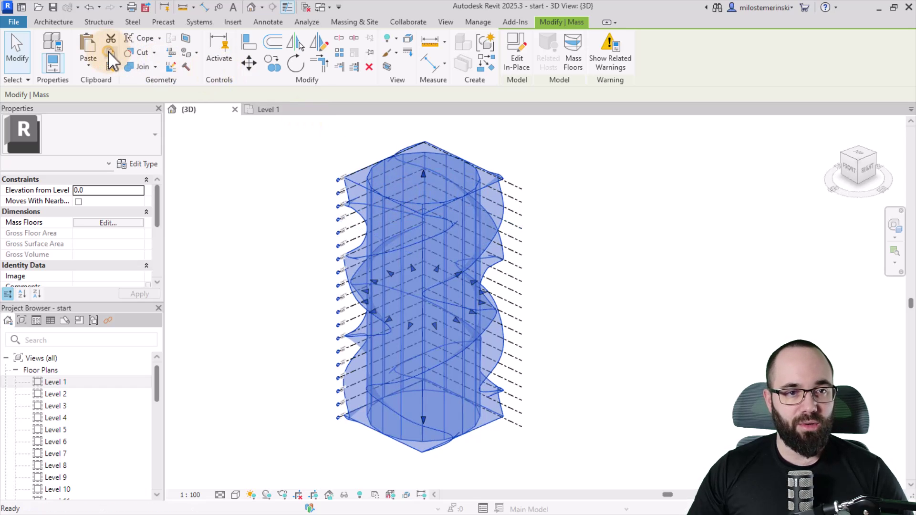
left_click(87, 68)
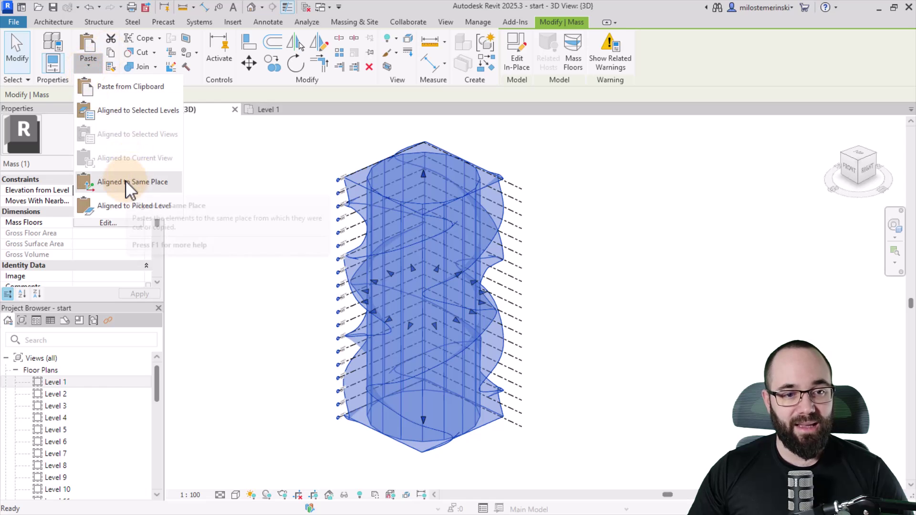
left_click(125, 180)
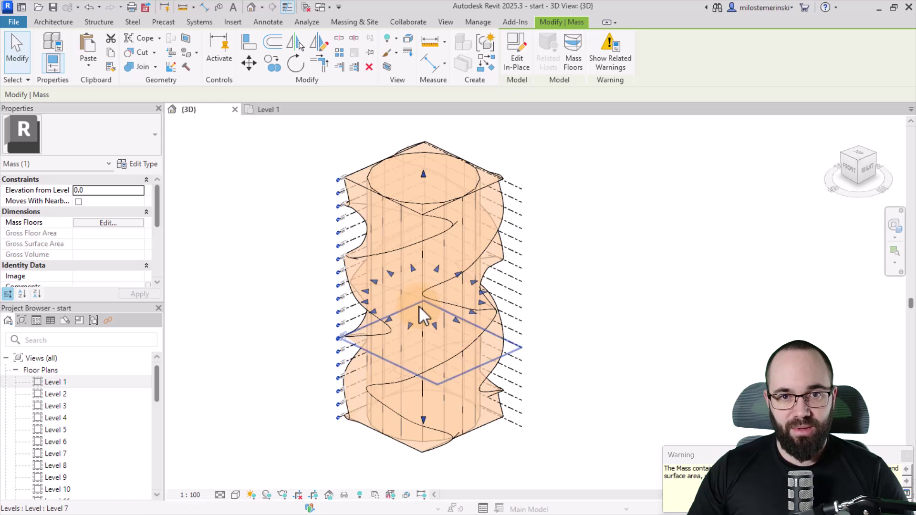
- Hide the selected tower mass copy in the 3D view
left_click(396, 41)
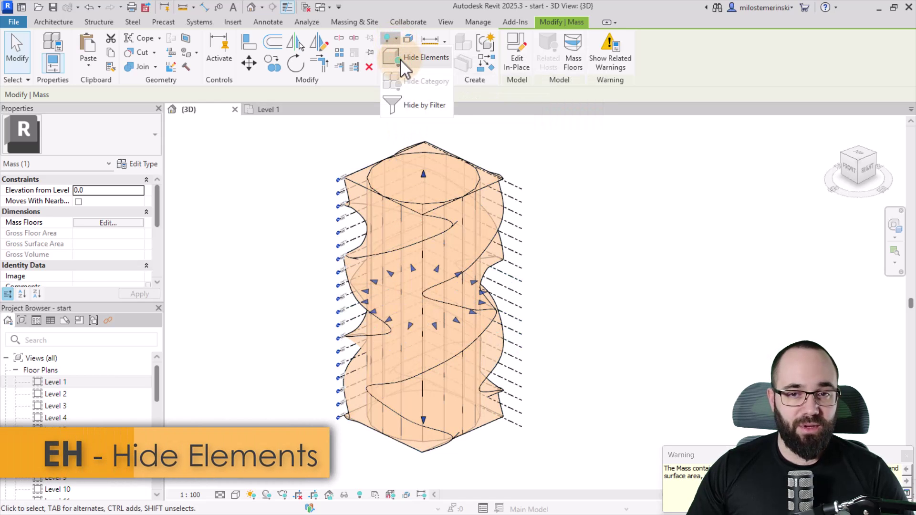
left_click(400, 59)
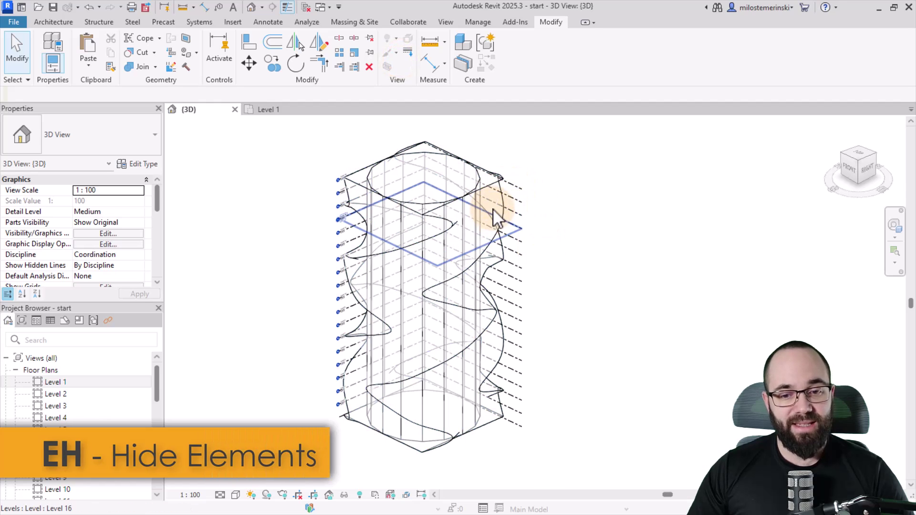
- Edit the remaining visible tower mass in place, delete its 16-sided core form, and finish the mass
left_click(387, 205)
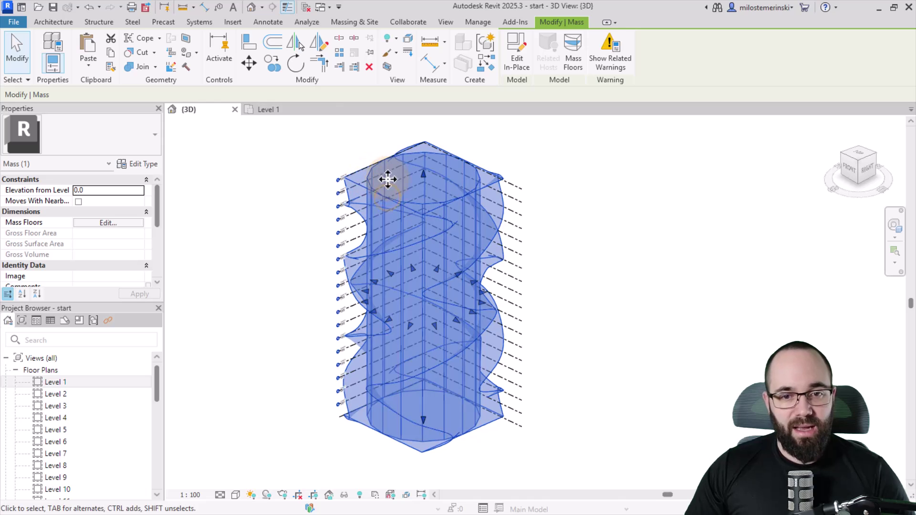
left_click(514, 62)
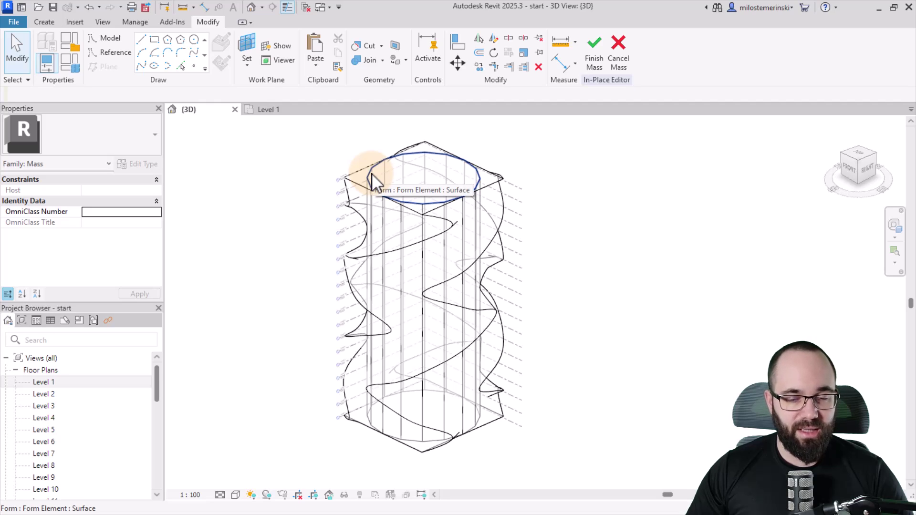
key("Tab")
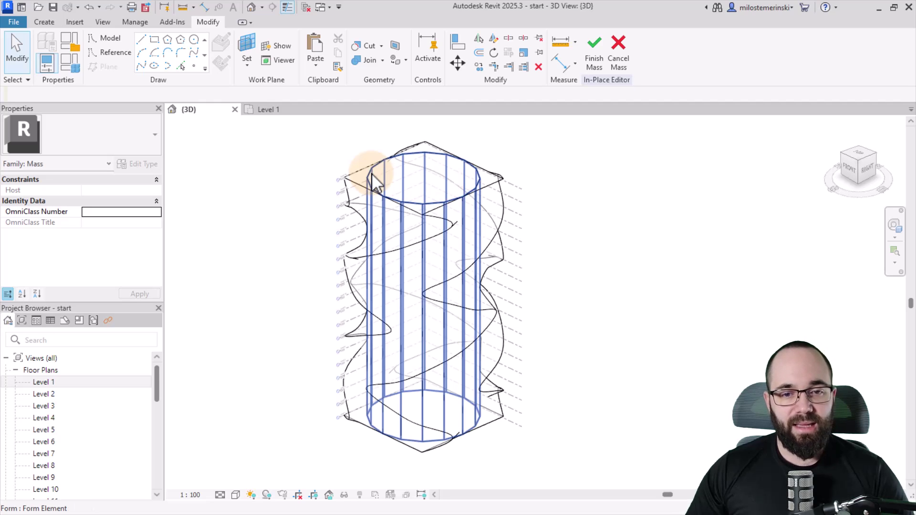
left_click(371, 181)
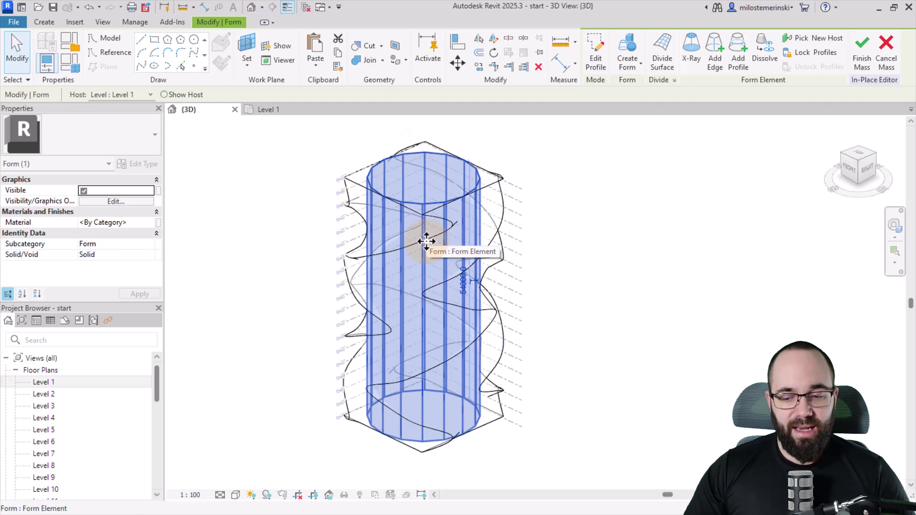
key("Delete")
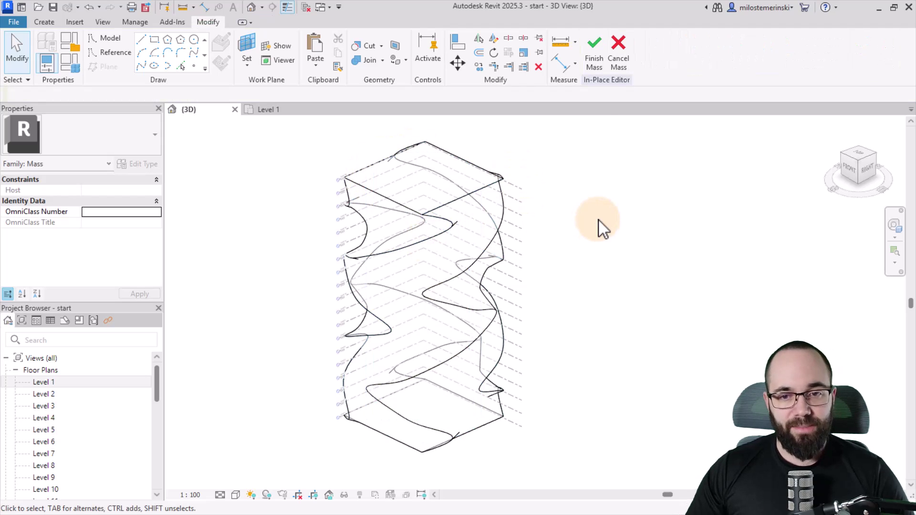
left_click(597, 67)
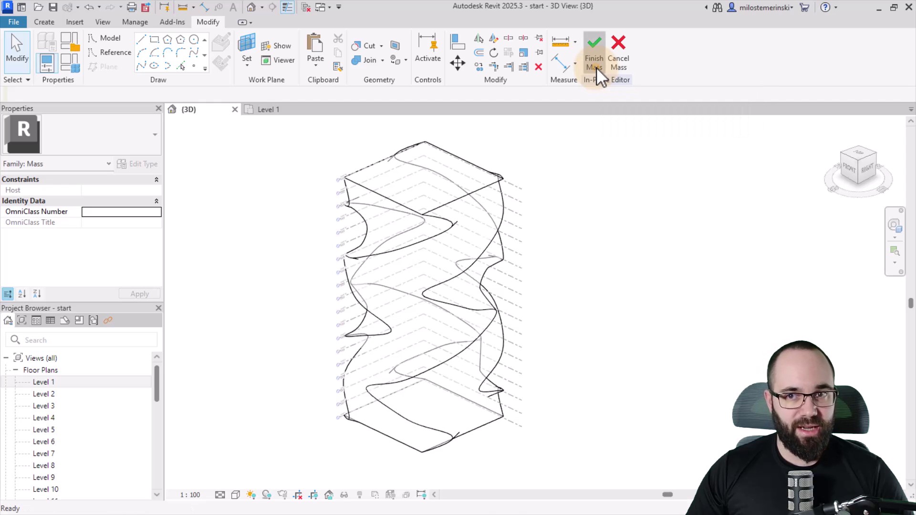
- Create mass floors in the twisting tower mass for all levels from Level 1 to Level 19
left_click(448, 198)
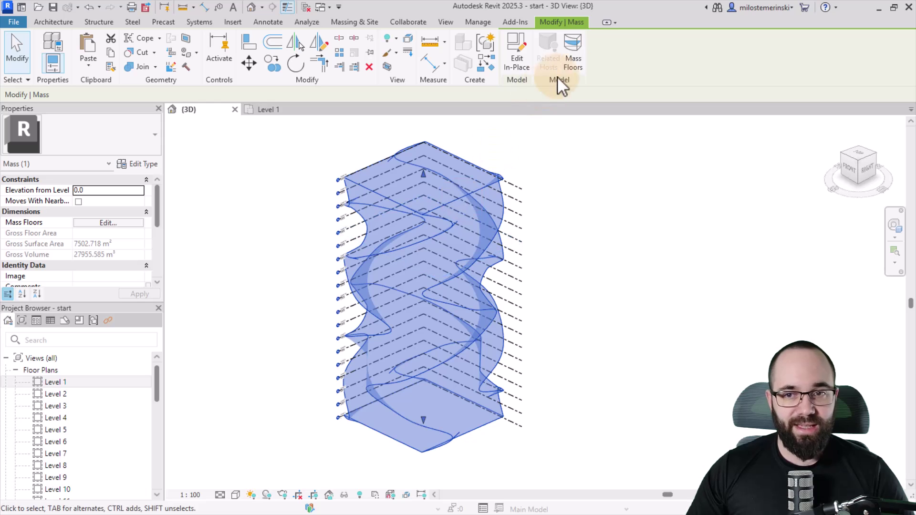
left_click(576, 65)
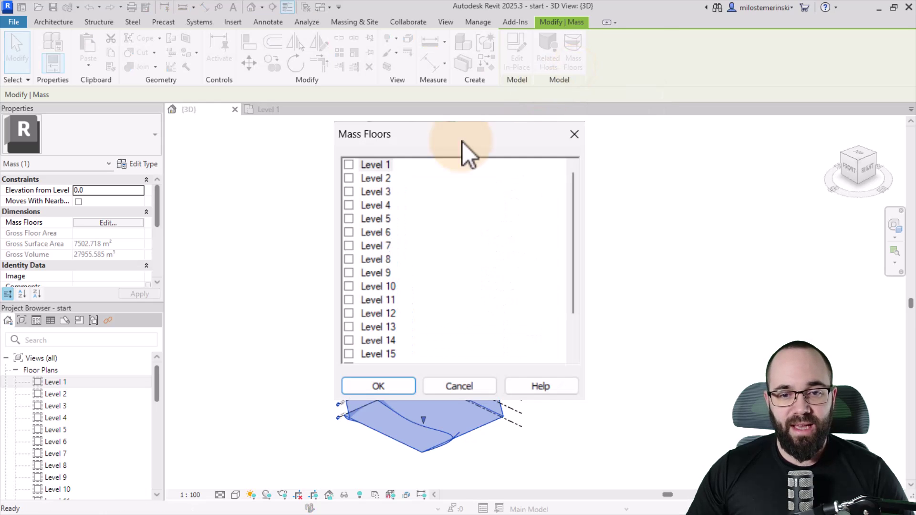
scroll(405, 285, "down", 2)
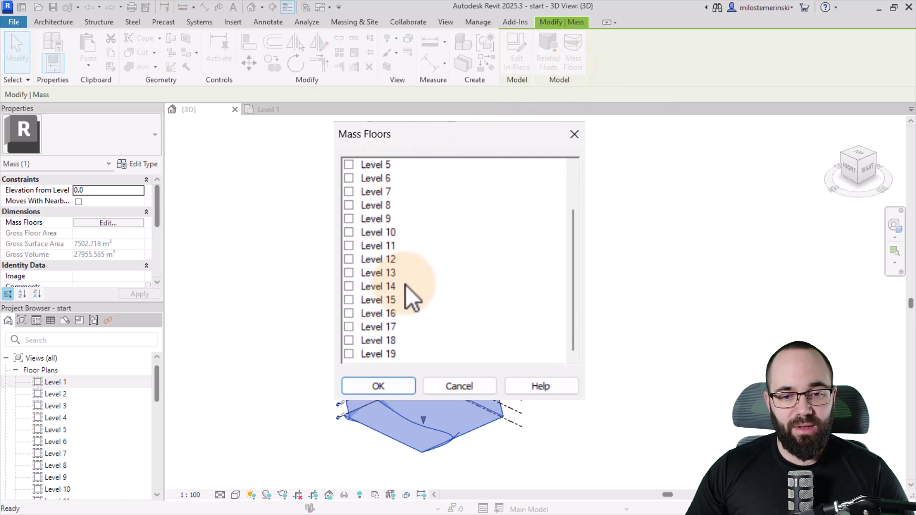
left_click(379, 354, "shift")
scroll(396, 187, "up", 2)
scroll(386, 277, "down", 2)
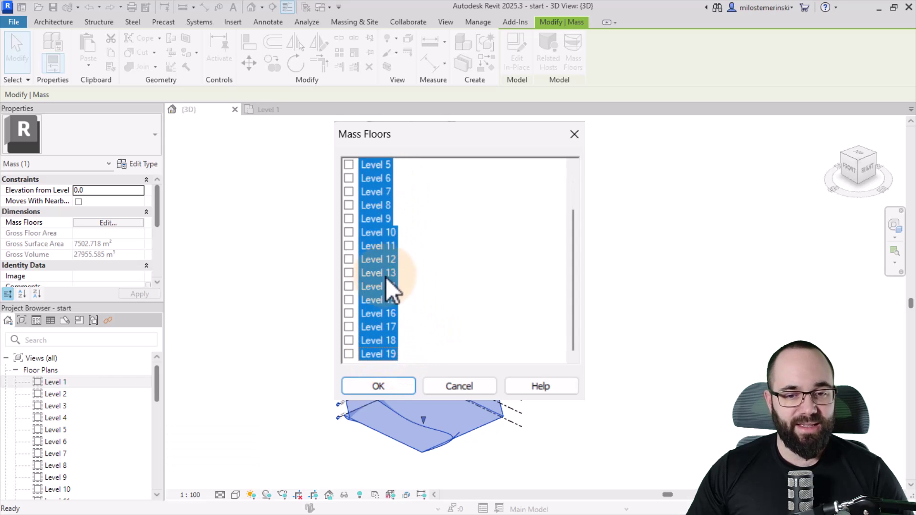
left_click(351, 248)
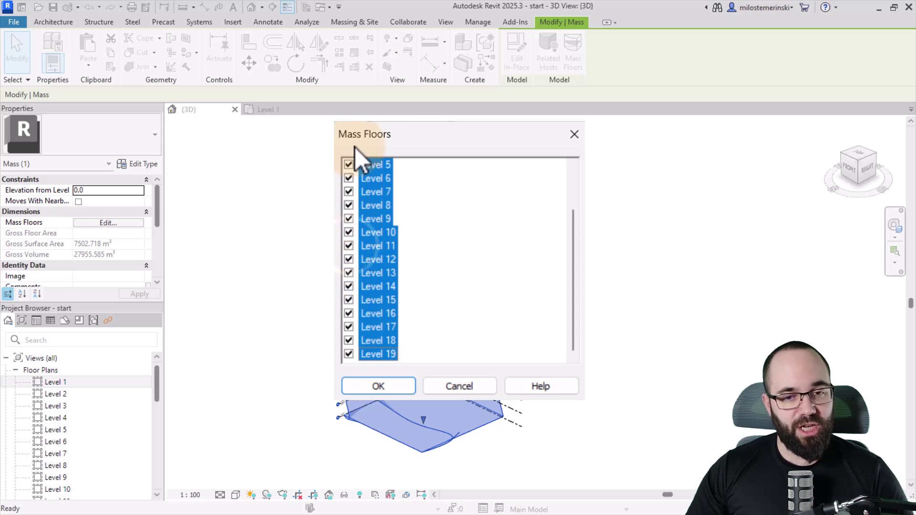
left_click(378, 385)
mouse_move(575, 280)
middle_mouse_down("shift")
mouse_move(579, 188)
mouse_move(577, 290)
middle_mouse_up("shift")
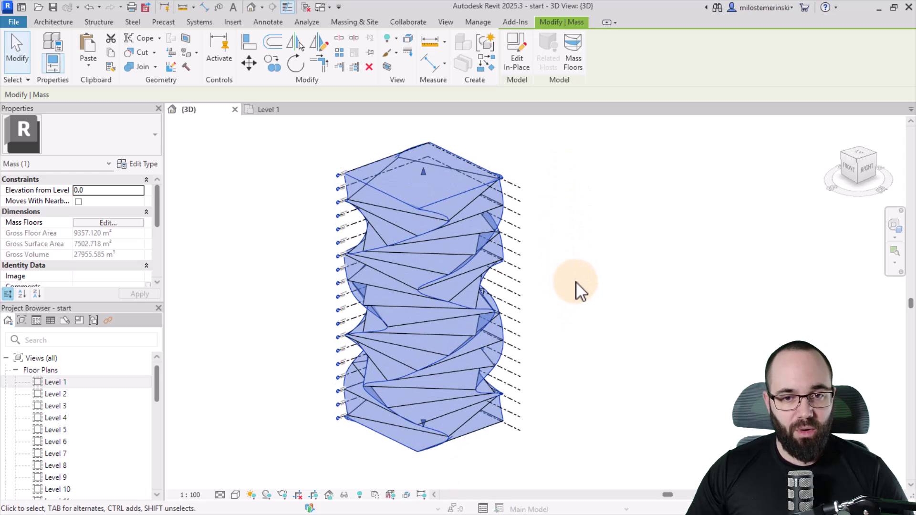
left_click(576, 282)
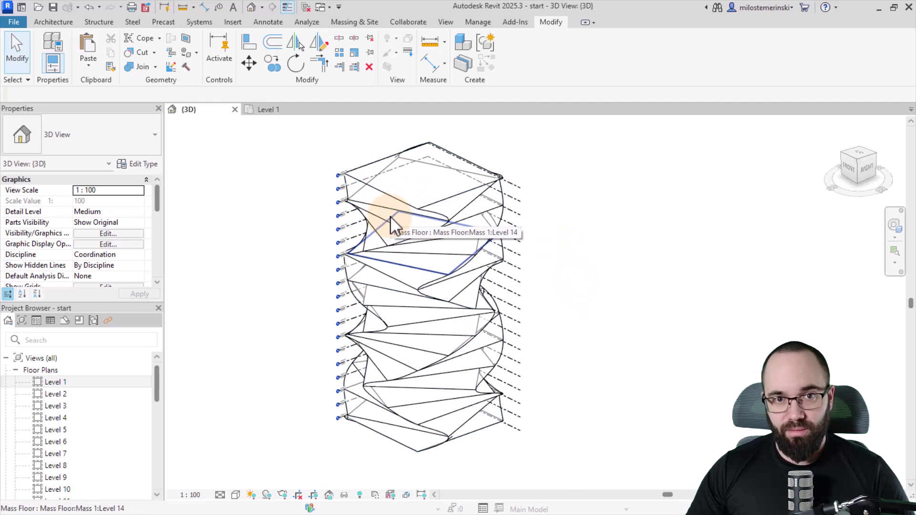
- Create Generic 300mm floors by face on all of the tower's mass floors
left_click(355, 22)
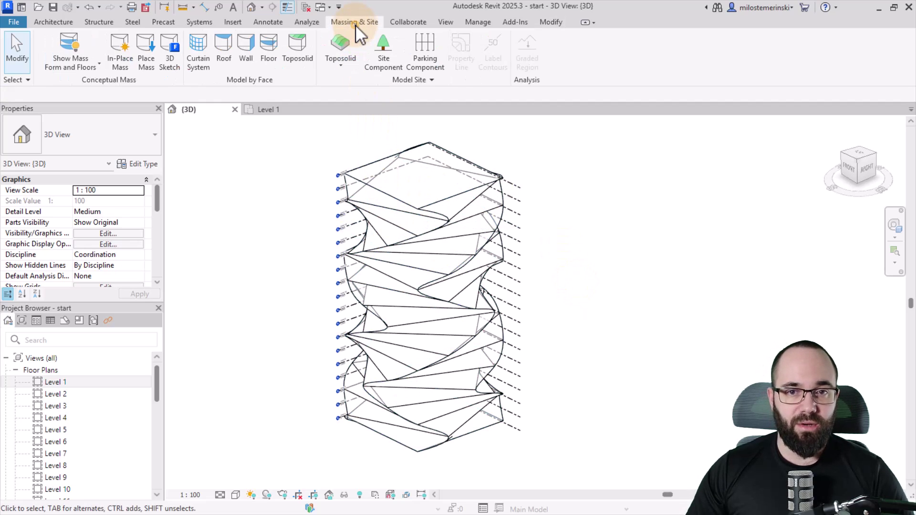
left_click(267, 62)
left_click(125, 130)
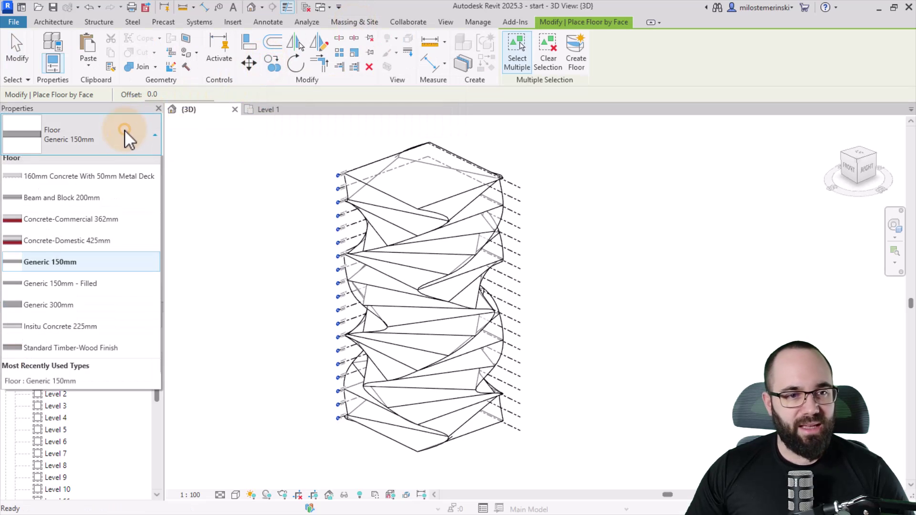
left_click(57, 306)
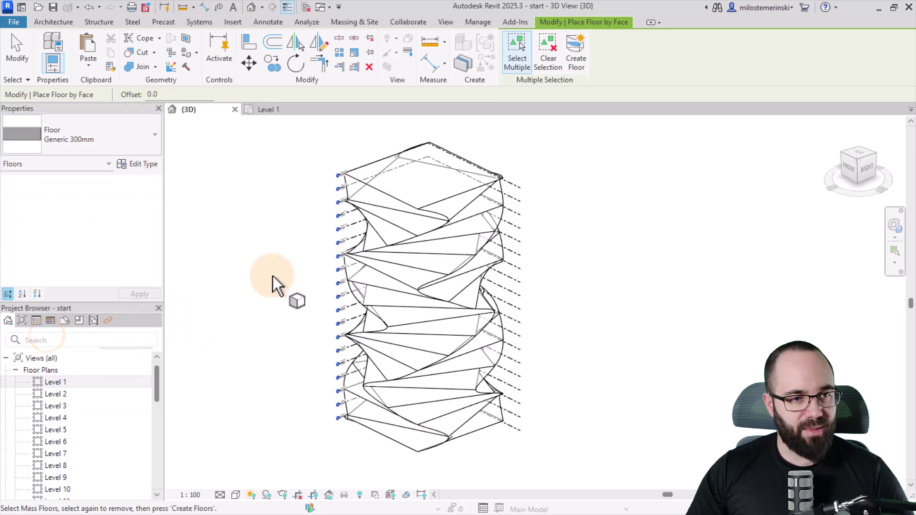
left_click_drag(292, 120, 594, 477)
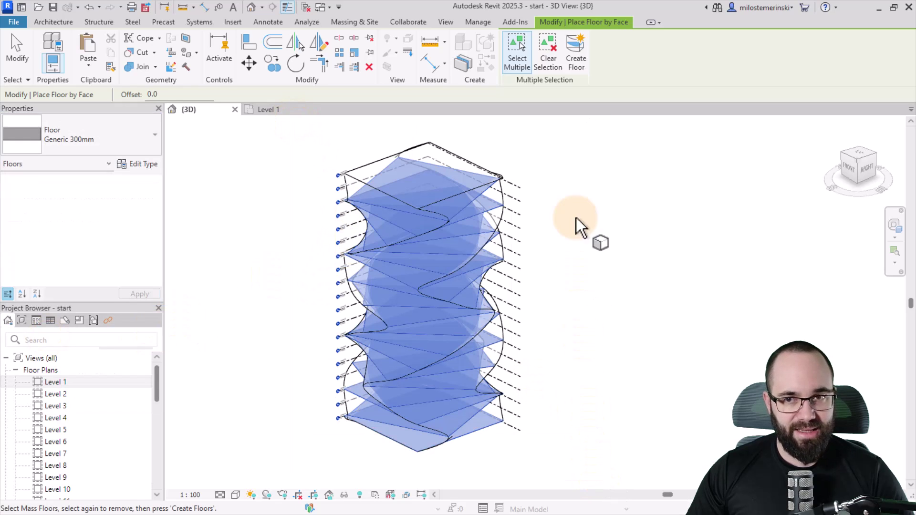
left_click(574, 68)
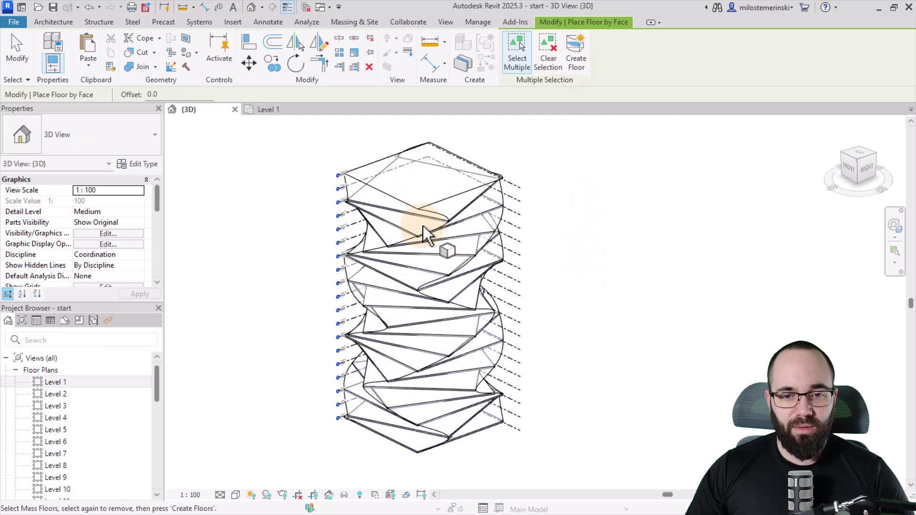
- Turn on cast and ambient shadows for the 3D view, raise its sun and ambient light intensities, and leave floor placement
scroll(422, 226, "up", 5)
scroll(429, 209, "down", 6)
scroll(639, 254, "up", 2)
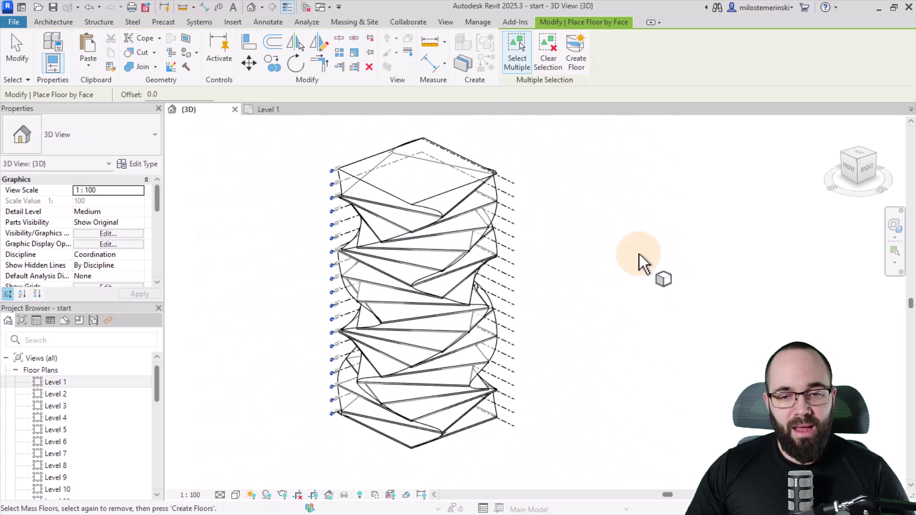
scroll(561, 254, "down", 1)
middle_click_drag(560, 253, 569, 272)
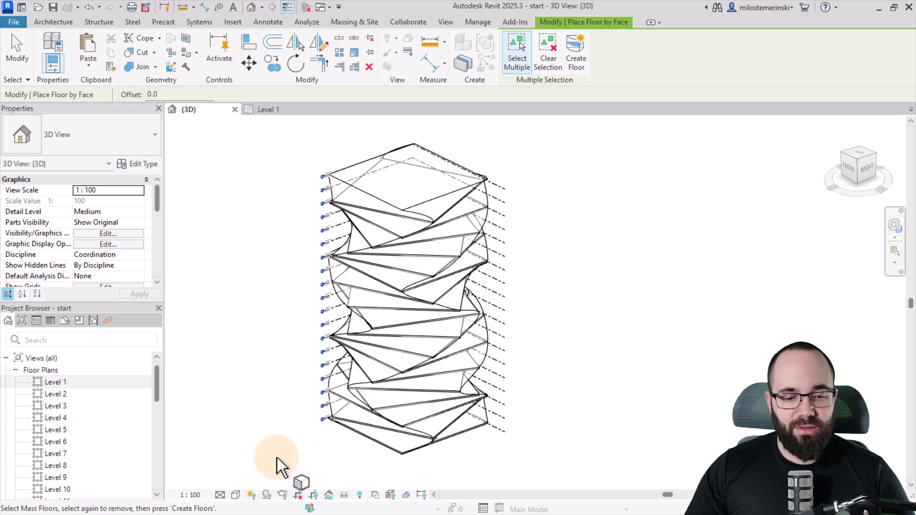
left_click(235, 497)
left_click(253, 405)
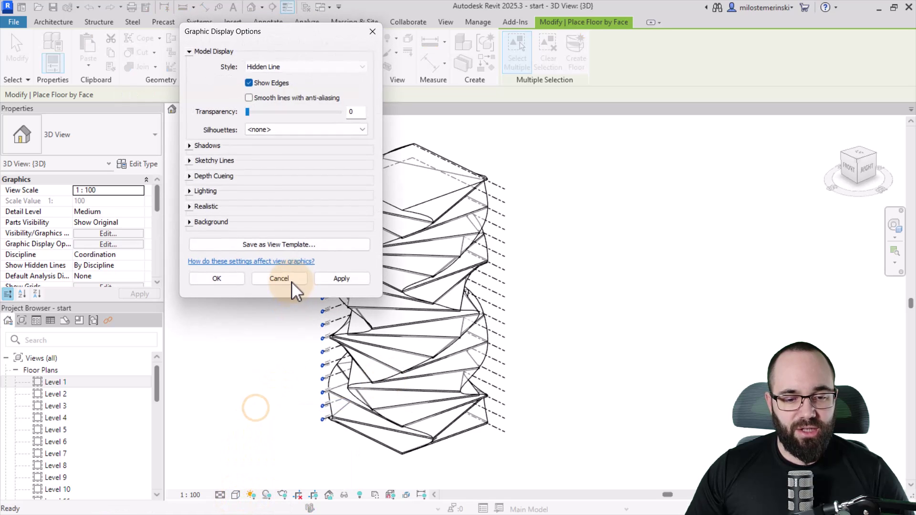
left_click(190, 146)
left_click(249, 153)
left_click(190, 212)
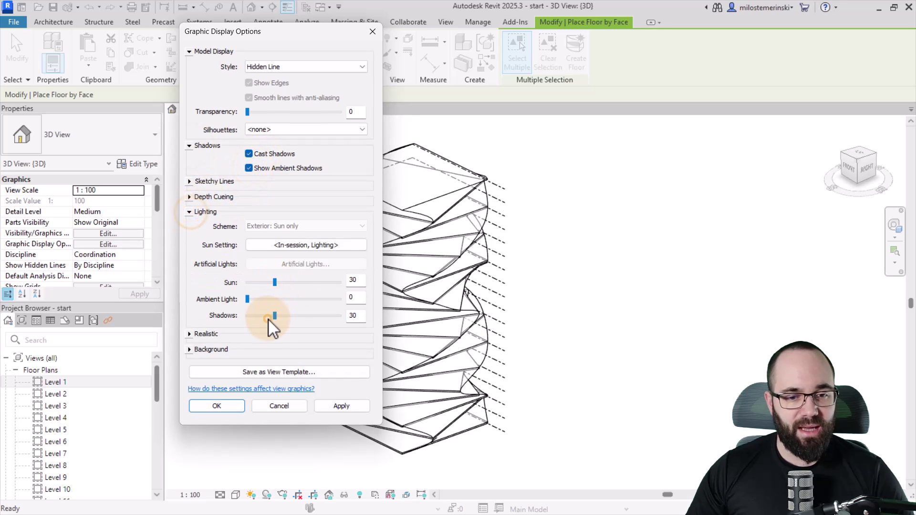
left_click(288, 299)
left_click(288, 299)
left_click(301, 282)
left_click(351, 408)
left_click(238, 406)
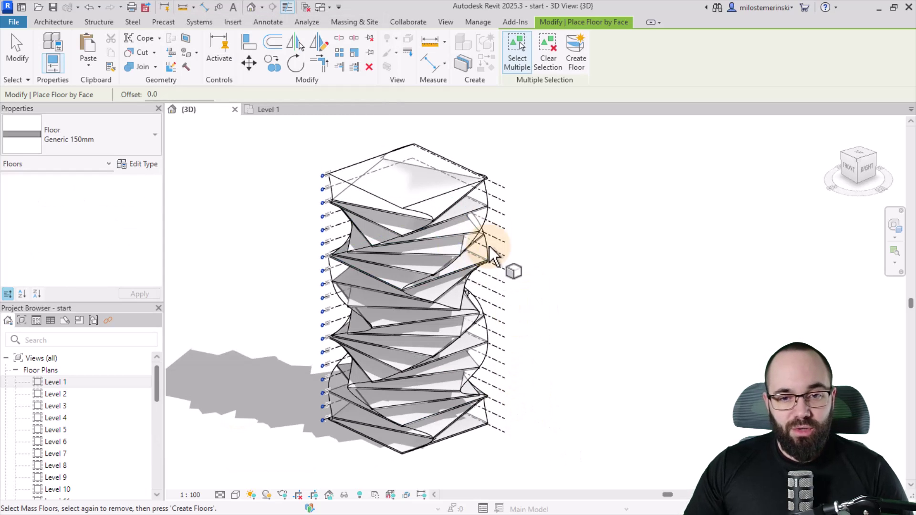
key("Escape")
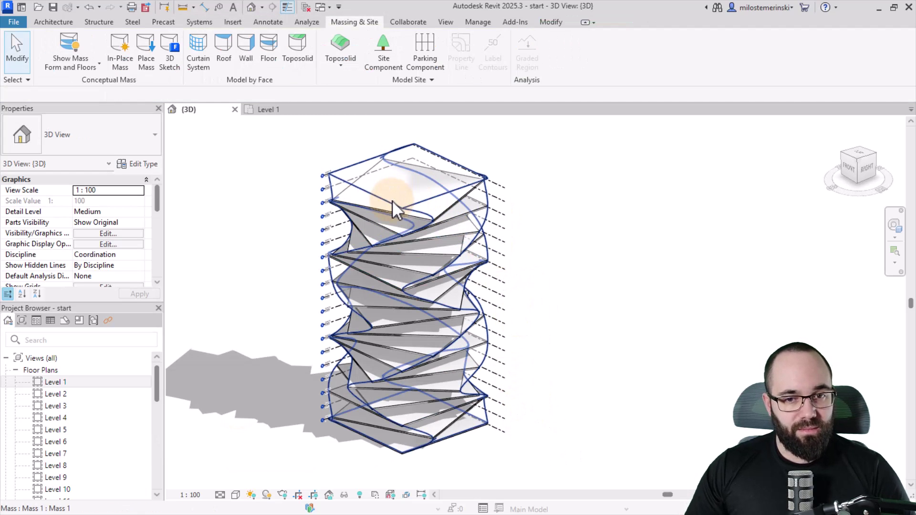
- Create a Basic Roof Generic - 400mm by face on the tower mass's top face
middle_click_drag(410, 219, 352, 174, "shift")
scroll(351, 167, "up", 4)
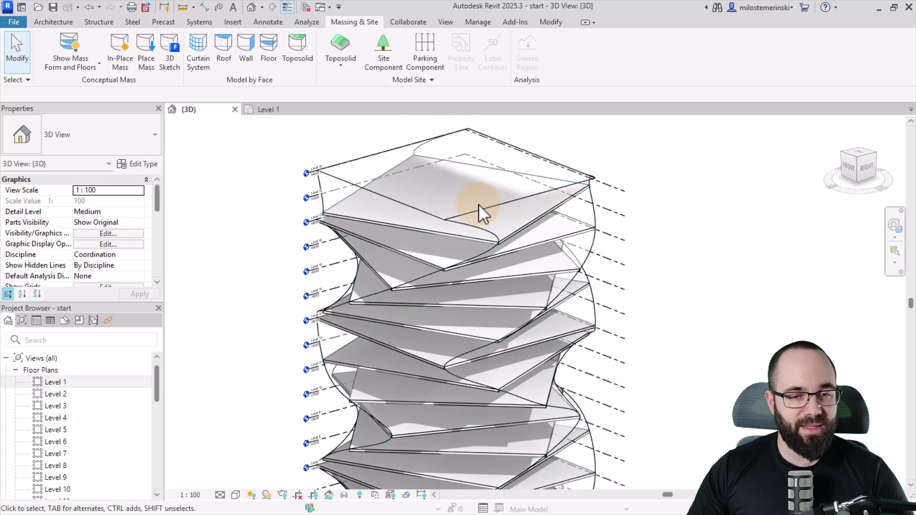
left_click(228, 61)
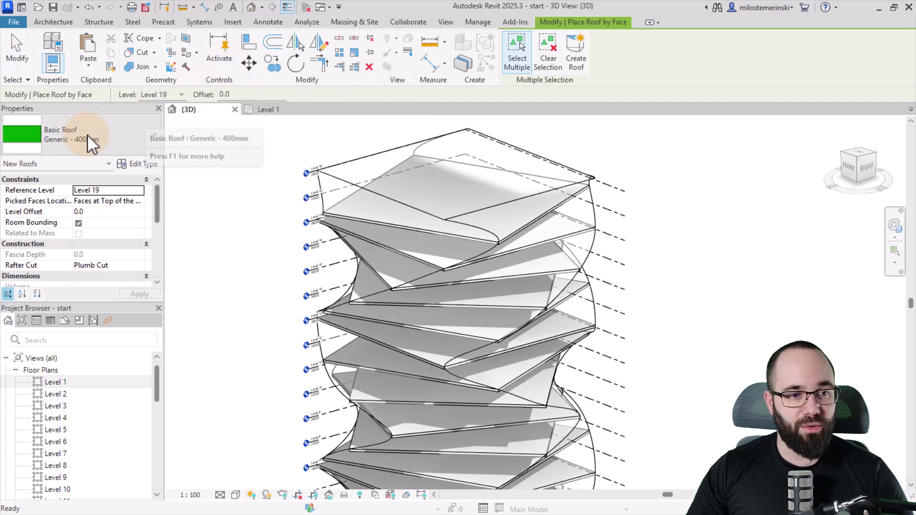
left_click(370, 160)
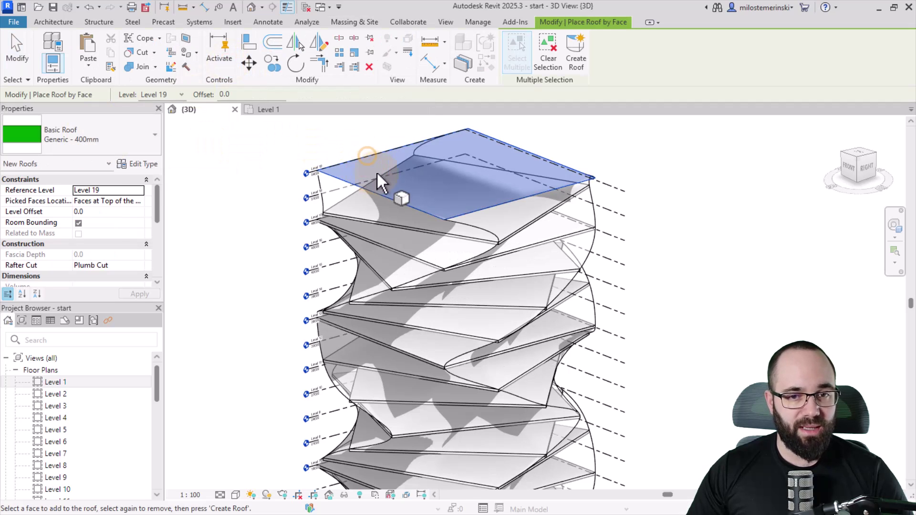
left_click(583, 67)
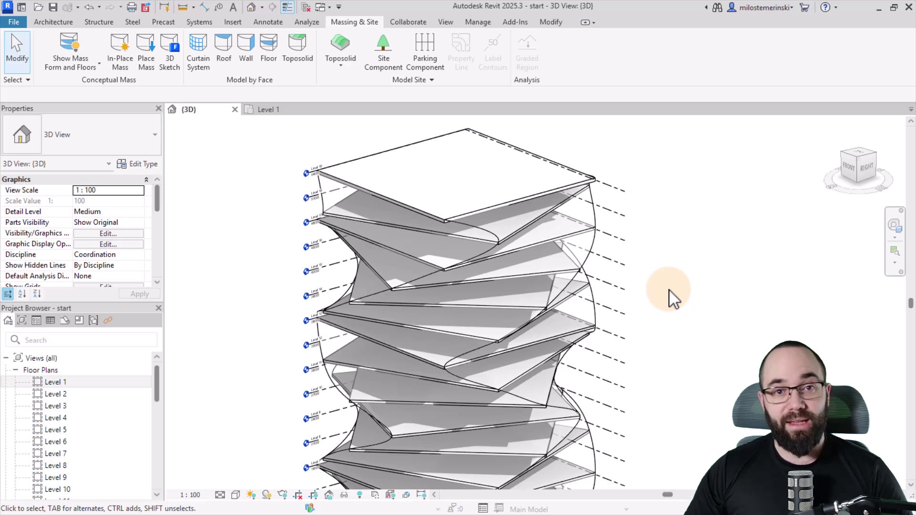
- Hide the twisting outer mass so only the floors and roof are displayed
scroll(409, 188, "down", 3)
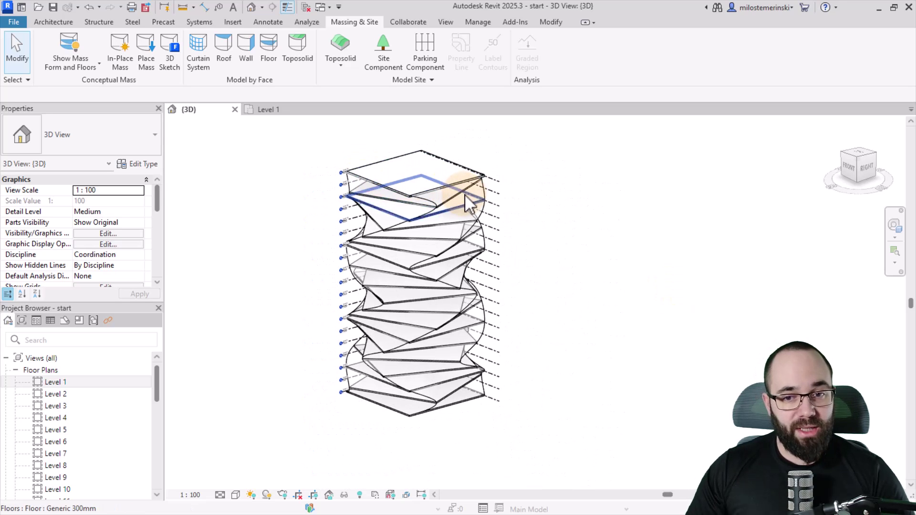
left_click(482, 193)
scroll(414, 194, "up", 2)
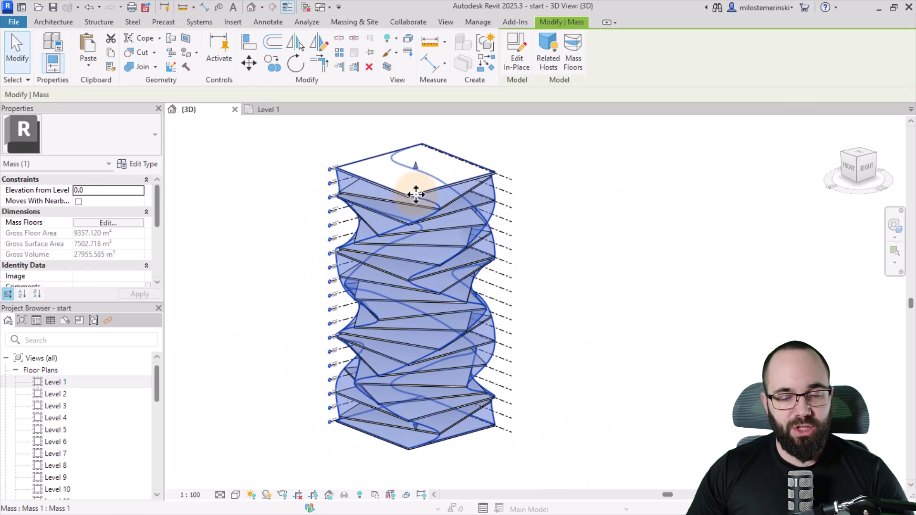
left_click(531, 263)
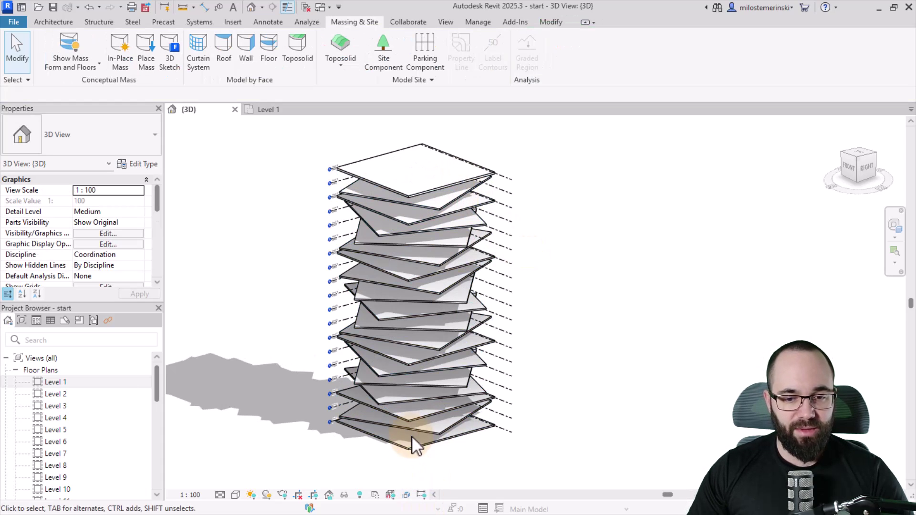
- Reveal the hidden elements and unhide the tower mass copy that contains the core
left_click(359, 495)
left_click(492, 218)
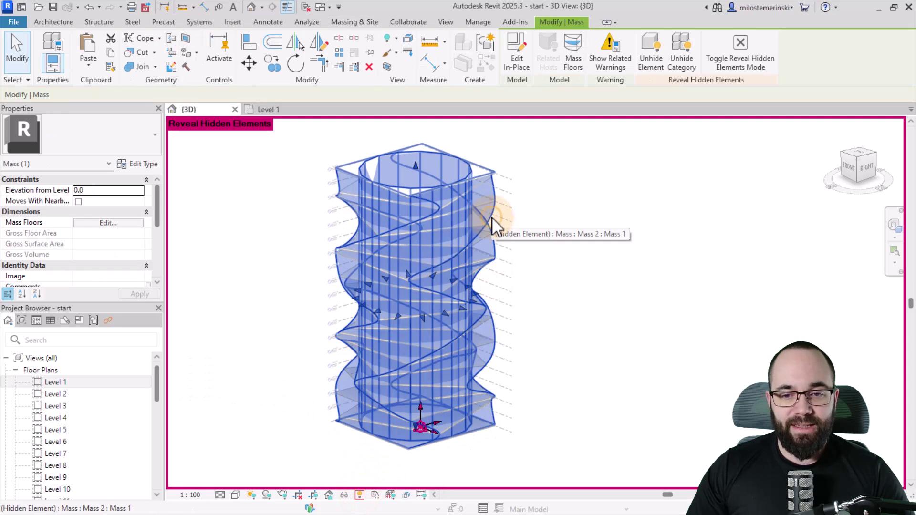
left_click(660, 67)
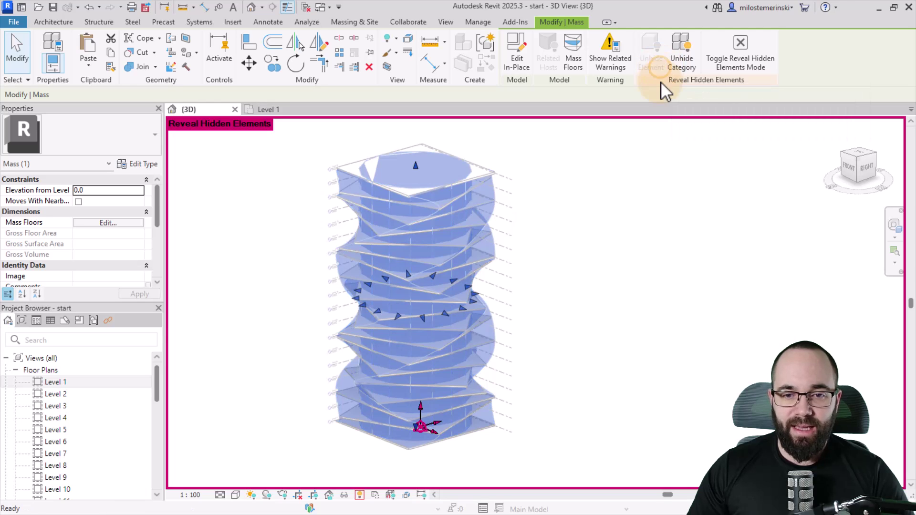
- Leave the reveal-hidden display and open the tower mass copy containing the core for in-place editing
left_click(758, 67)
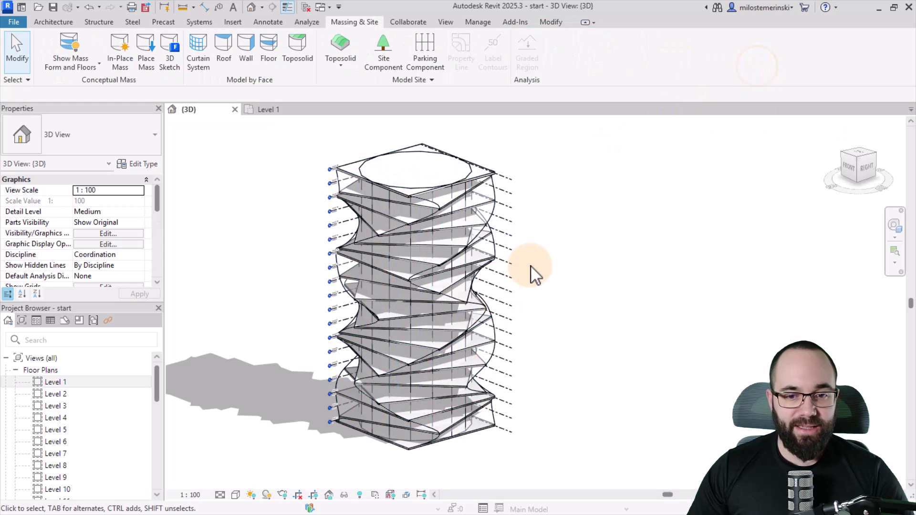
scroll(501, 194, "up", 2)
left_click(502, 196)
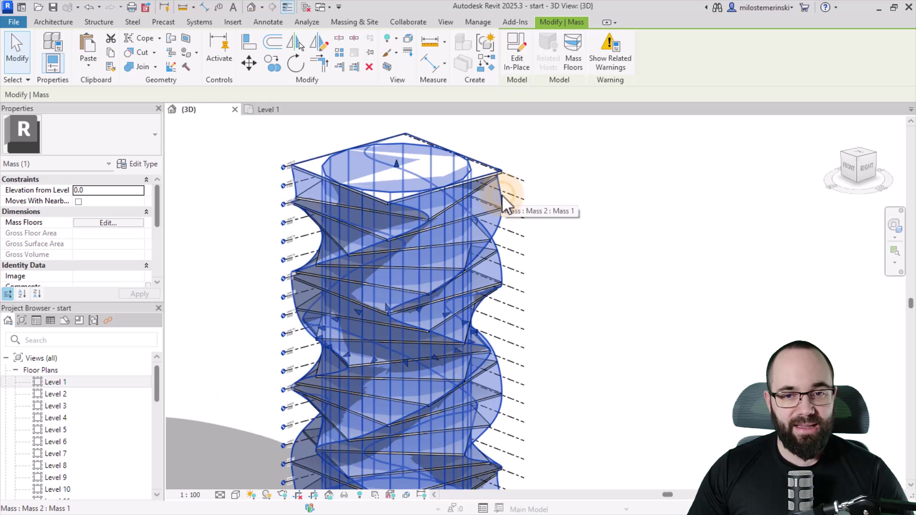
left_click(511, 69)
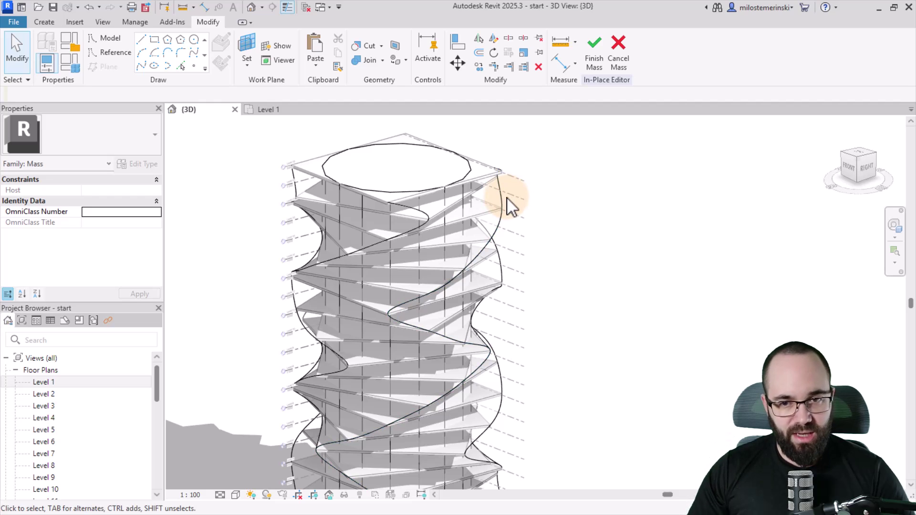
- Delete the twisting outer form from the mass copy, keeping only the inner core form
key("Tab")
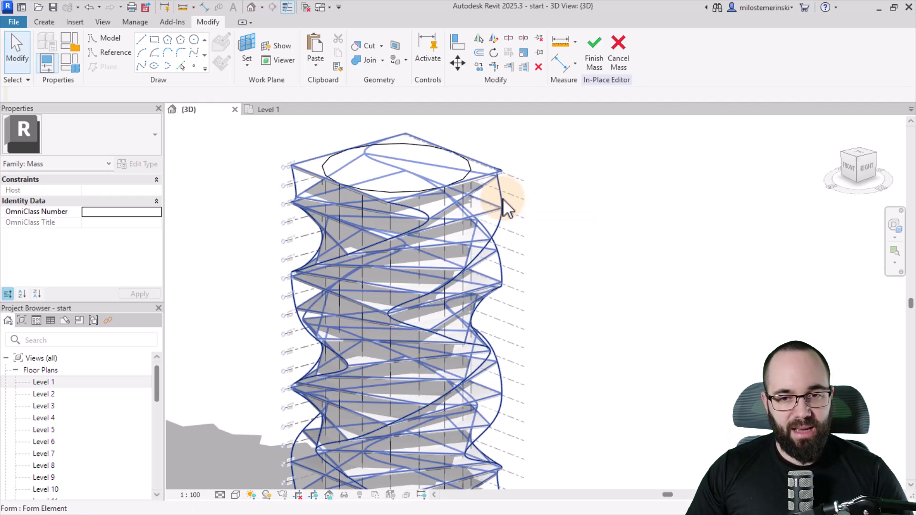
left_click(507, 208)
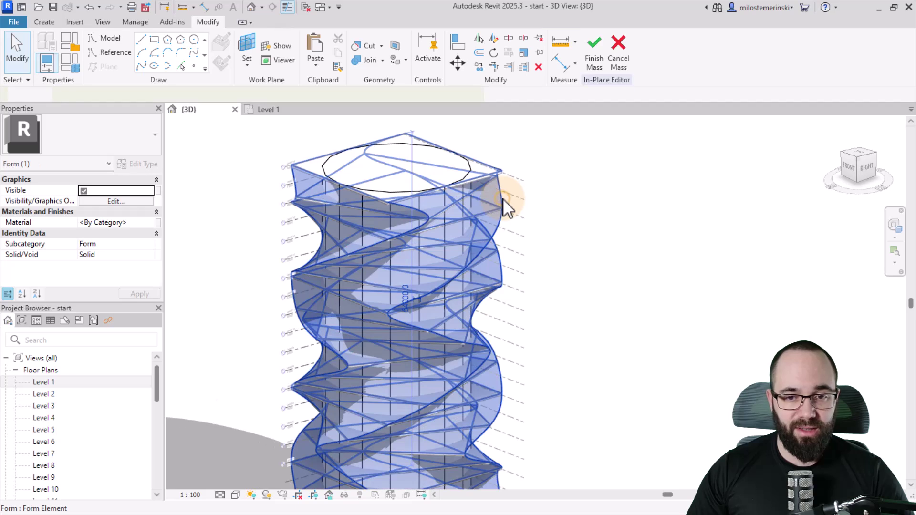
key("Delete")
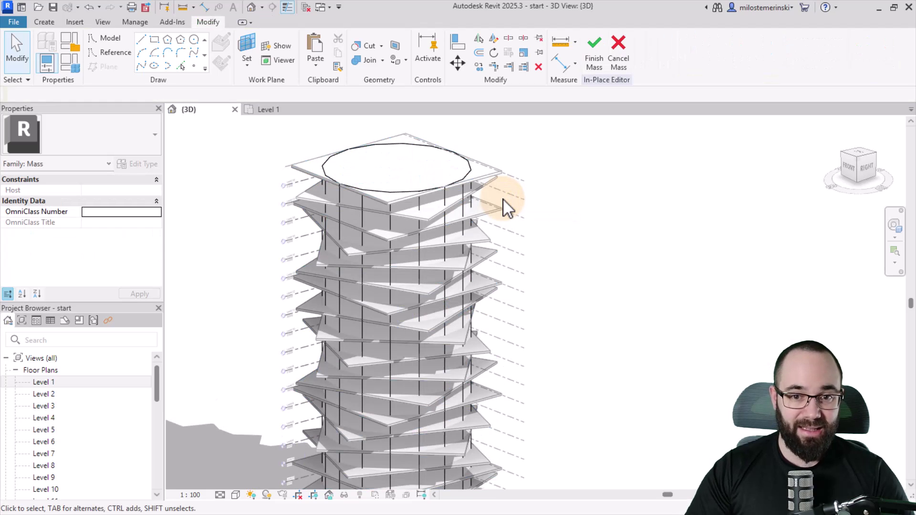
key("Tab")
left_click(409, 178)
middle_click_drag(410, 178, 425, 231, "shift")
left_click(579, 278)
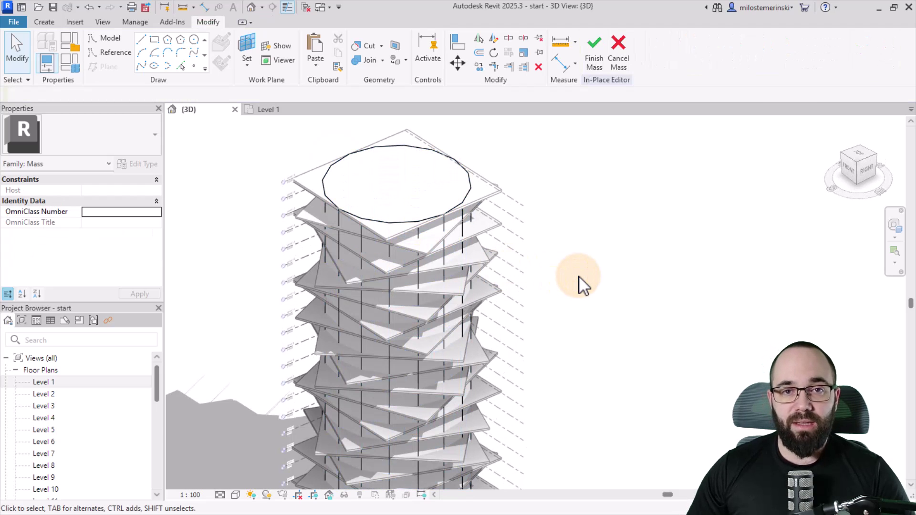
- Draw a diagonal model line in the Level 1 plan from the square outline's lower-right corner through the centre to its upper-left corner
left_click(262, 111)
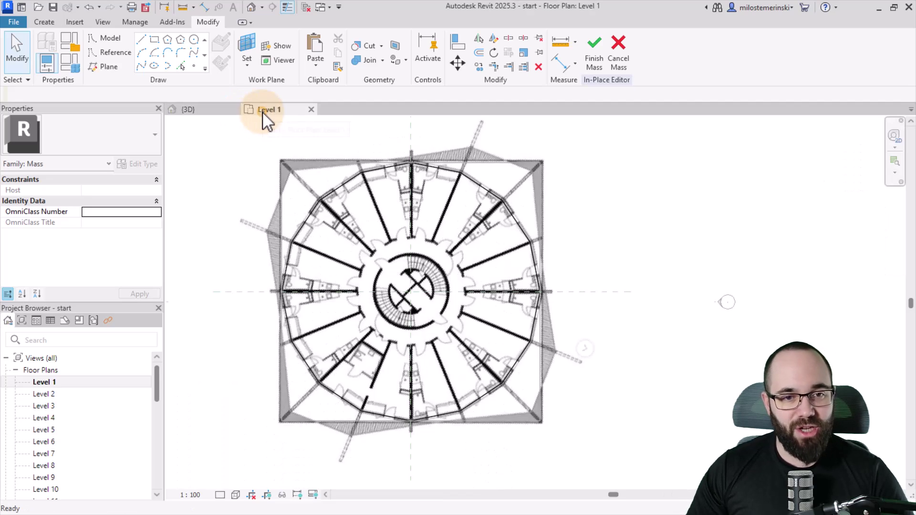
left_click(142, 41)
scroll(539, 420, "up", 4)
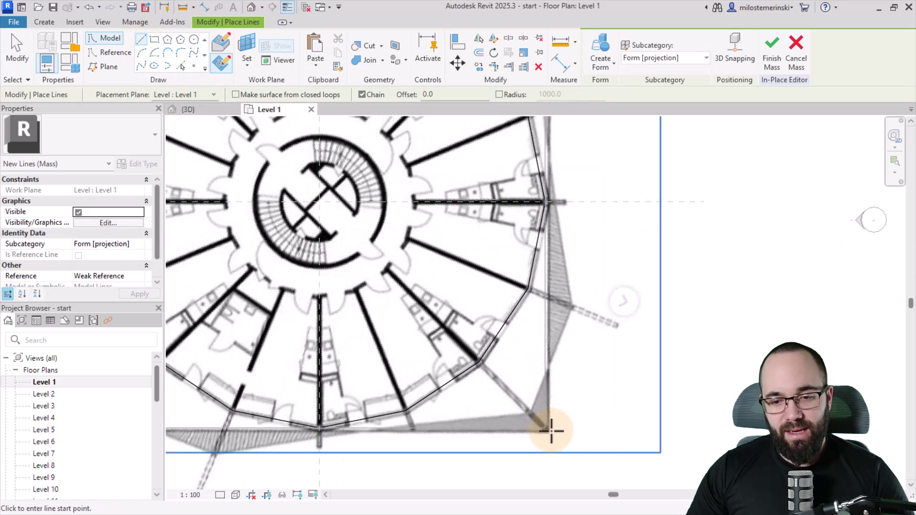
left_click(548, 429)
scroll(477, 338, "down", 2)
scroll(308, 183, "up", 2)
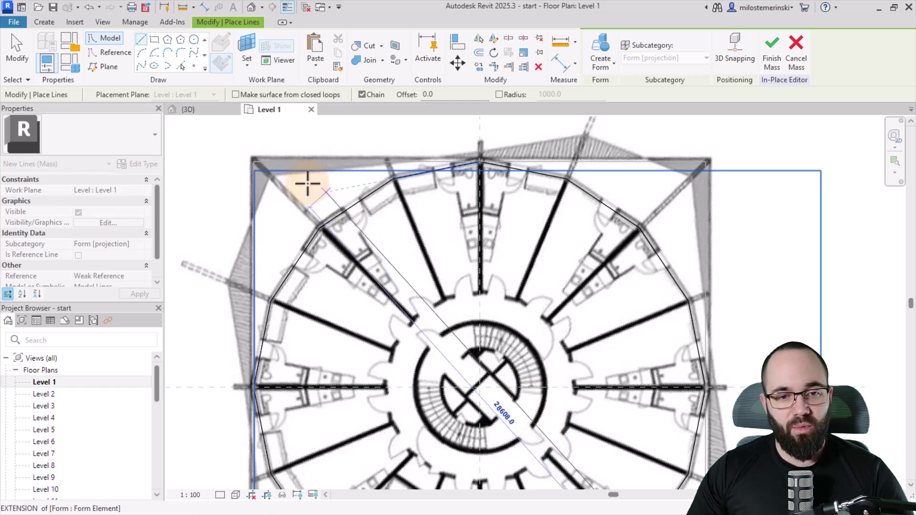
left_click(254, 161)
key("Escape")
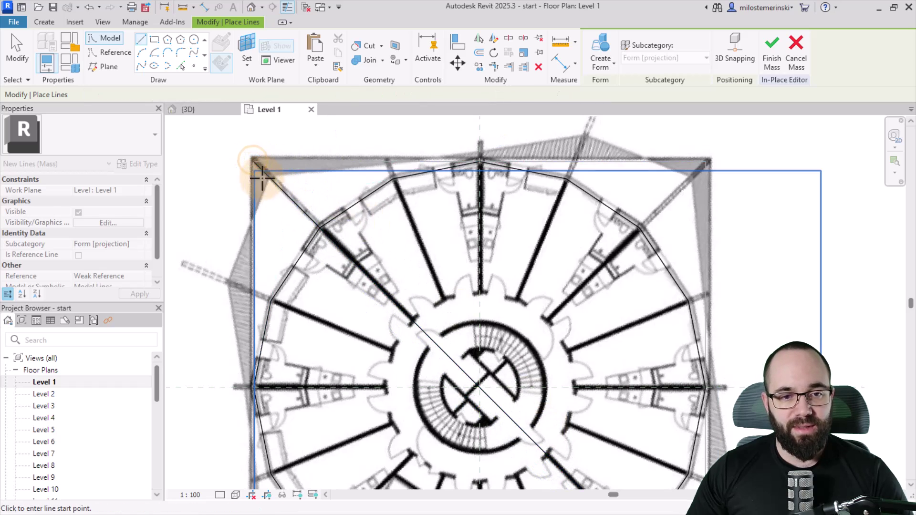
scroll(258, 167, "up", 3)
key("Escape")
scroll(270, 169, "down", 2)
scroll(270, 168, "down", 3)
scroll(377, 289, "up", 8)
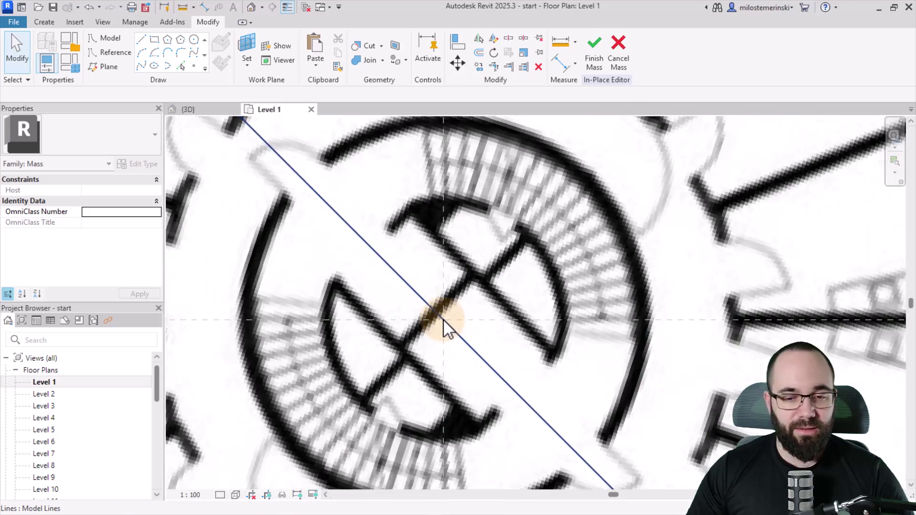
scroll(444, 329, "down", 8)
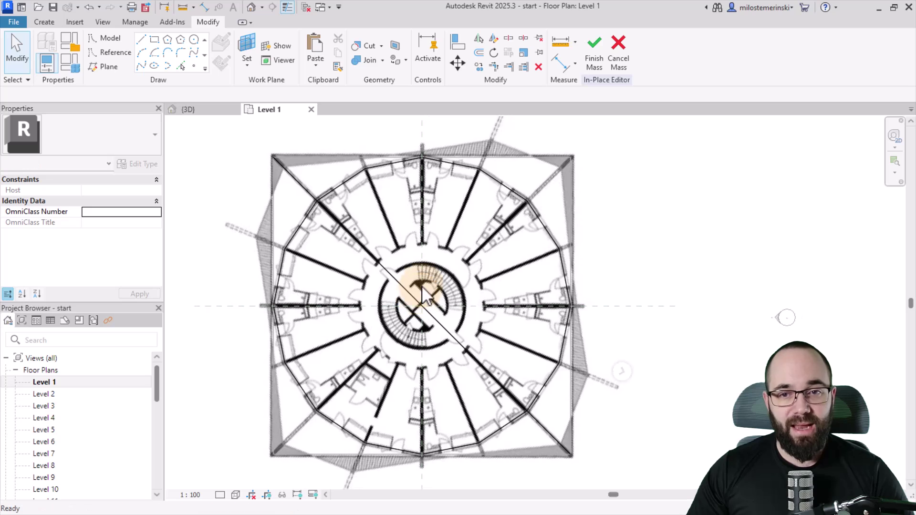
- Offset copies of the diagonal line by 150 to both sides and delete the original centre line
left_click(483, 53)
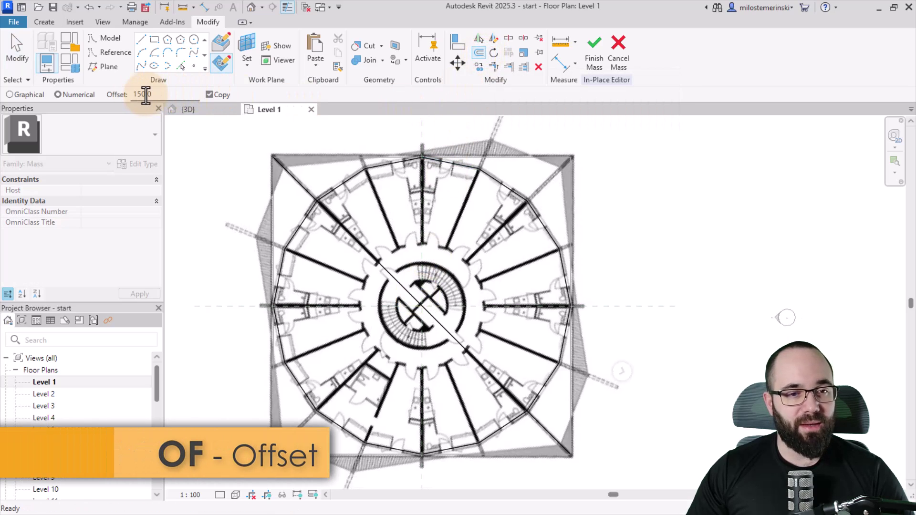
left_click(146, 94)
key("BackSpace")
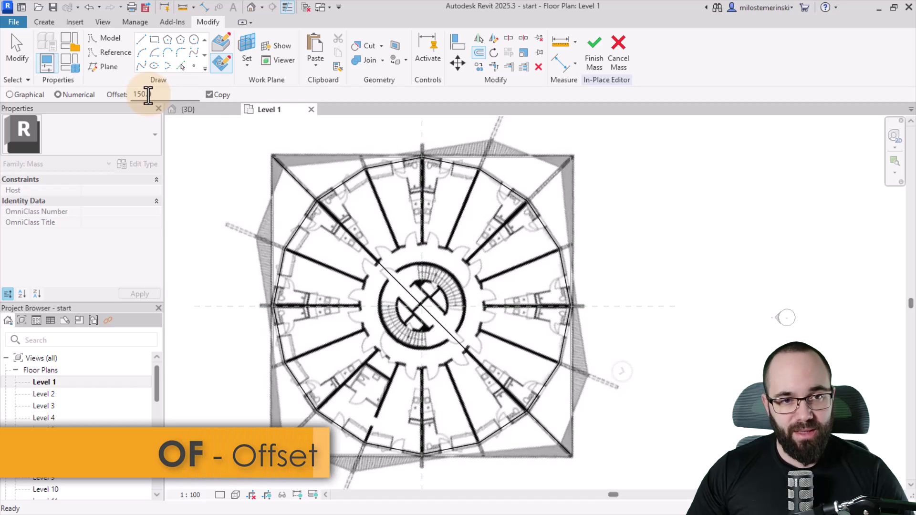
key("Return")
scroll(260, 165, "up", 4)
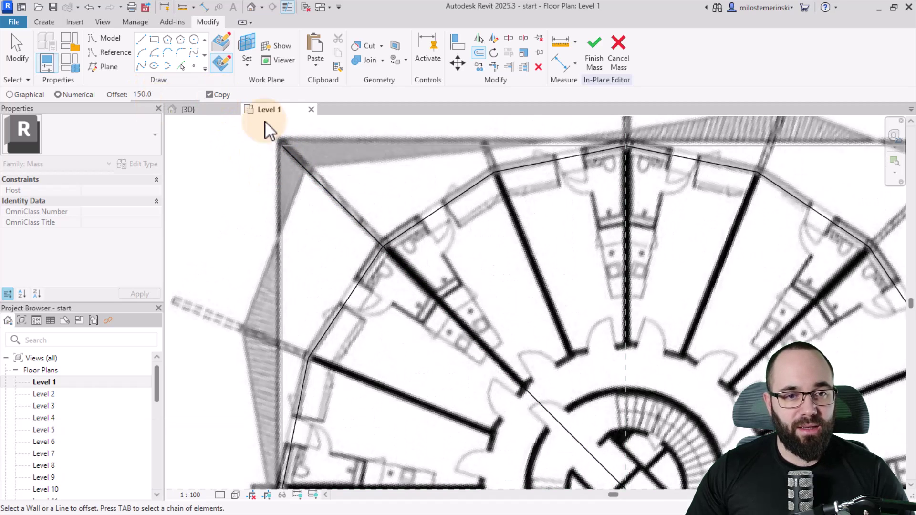
left_click(312, 179)
key("Escape")
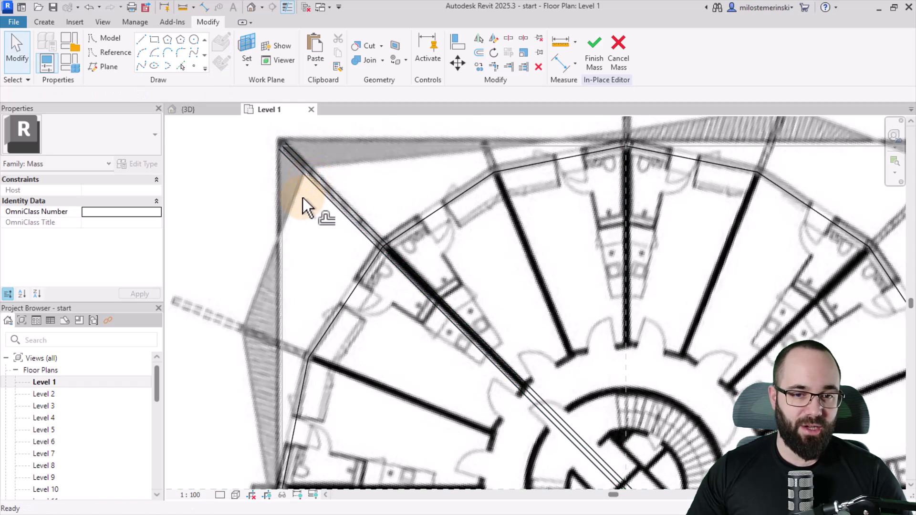
left_click(313, 174)
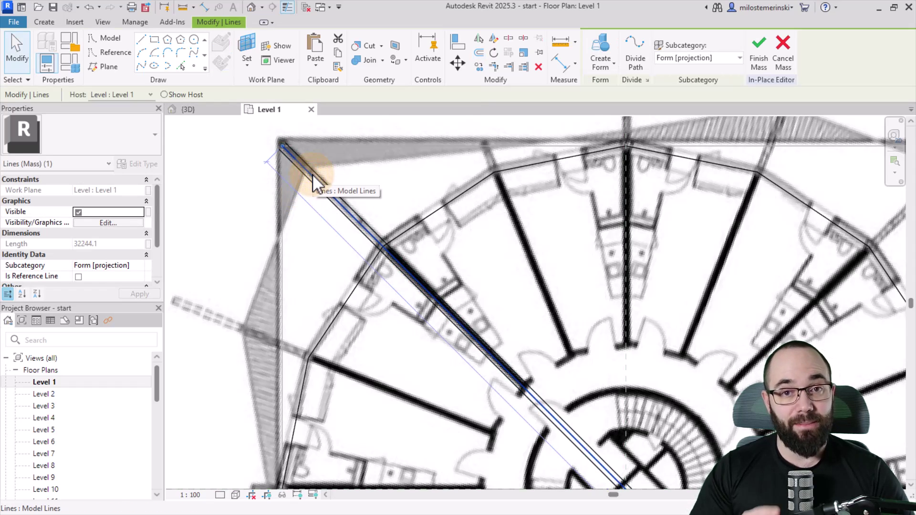
key("Escape")
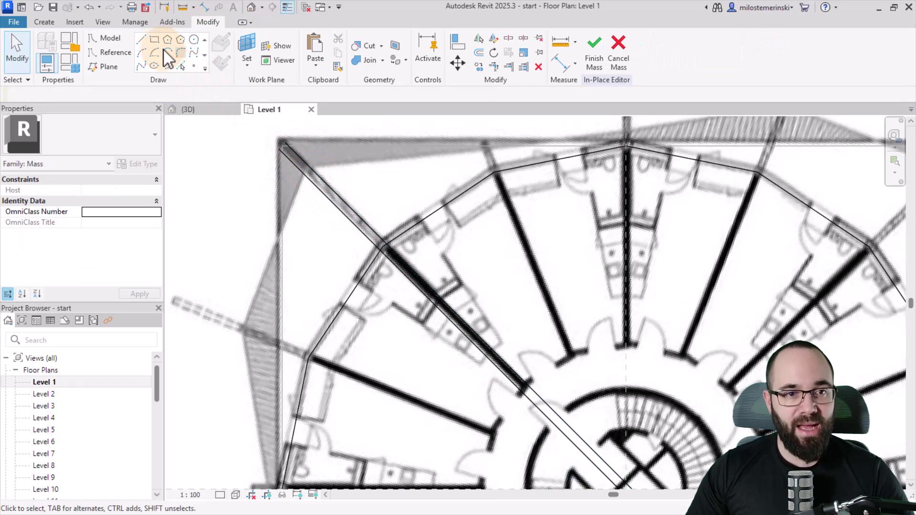
- Close both ends of the two parallel diagonal lines with short model lines to complete a narrow rectangle
left_click(146, 41)
scroll(309, 170, "up", 5)
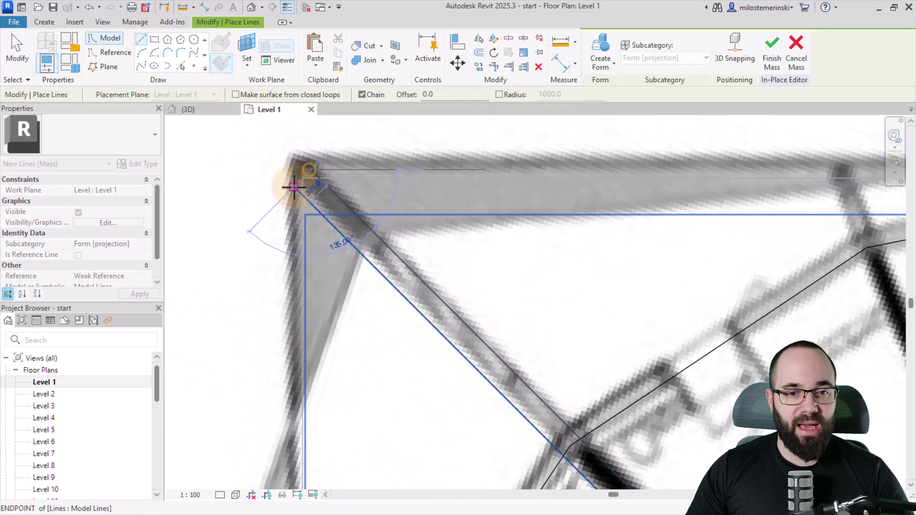
scroll(242, 204, "down", 5)
scroll(434, 348, "down", 3)
scroll(485, 374, "up", 3)
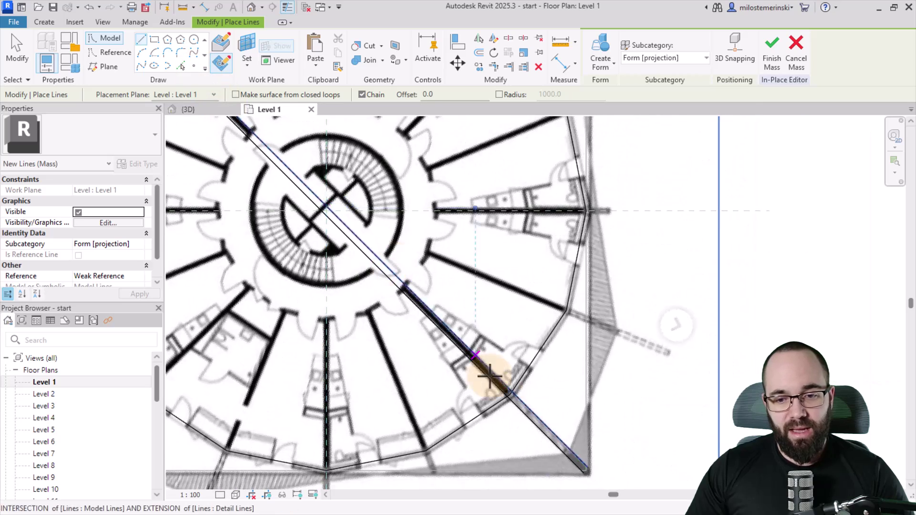
scroll(436, 276, "up", 4)
scroll(511, 358, "up", 1)
left_click(520, 384)
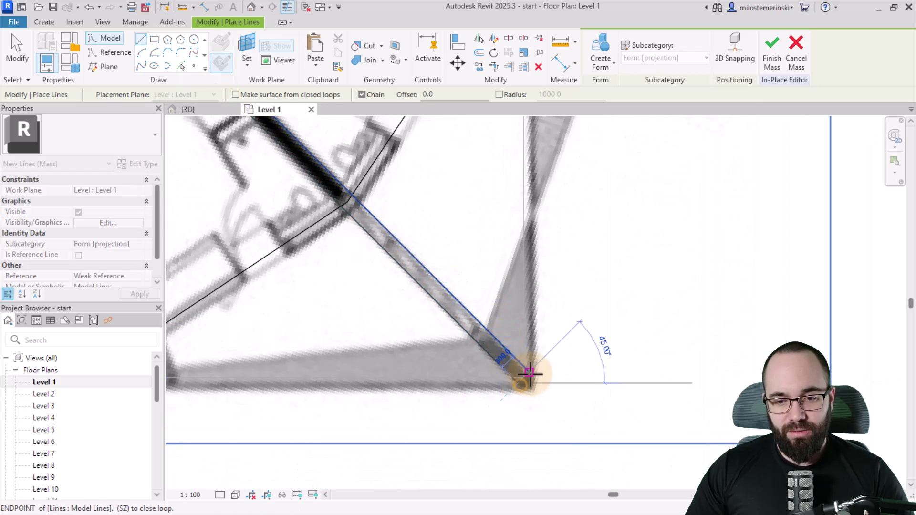
key("Escape")
key("Escape")
scroll(542, 401, "down", 2)
scroll(539, 394, "down", 2)
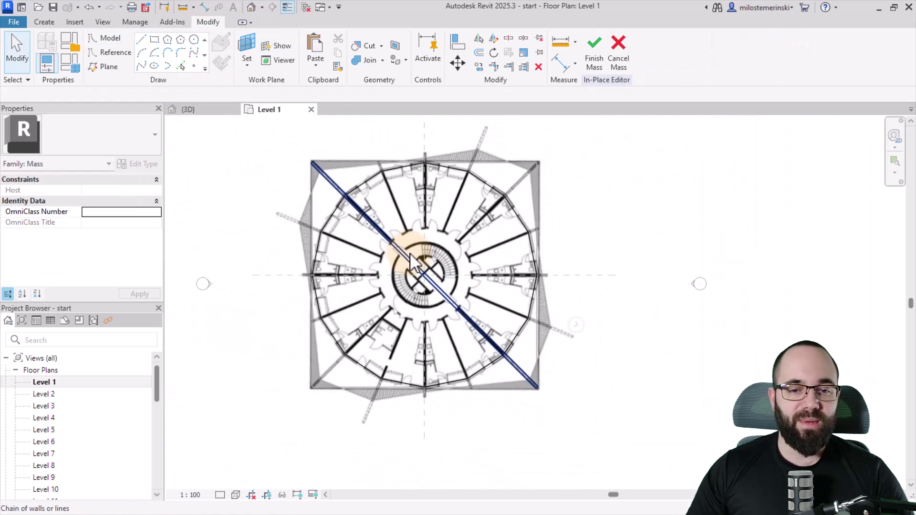
- Create a solid form from the narrow diagonal rectangle and extend it up to the tower's top, 54000 mm high
left_click(408, 265)
scroll(329, 155, "up", 5)
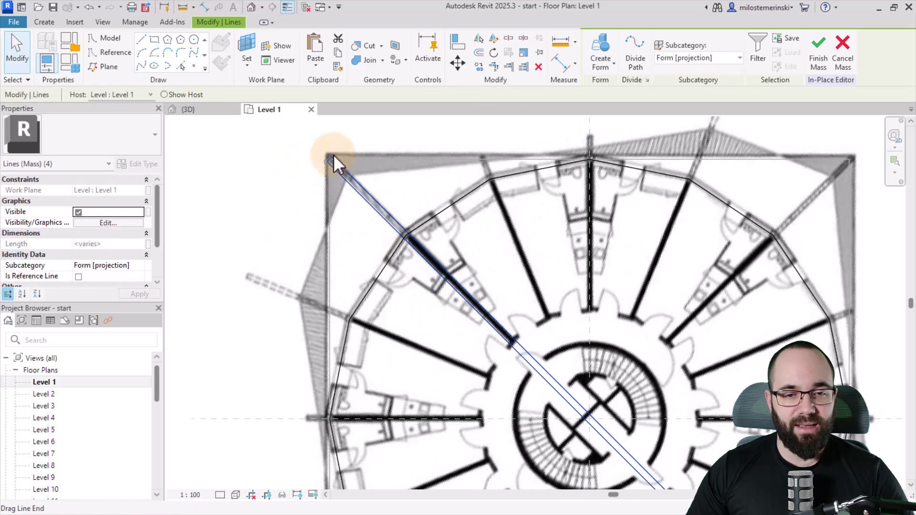
left_click(216, 110)
middle_click_drag(445, 300, 445, 180)
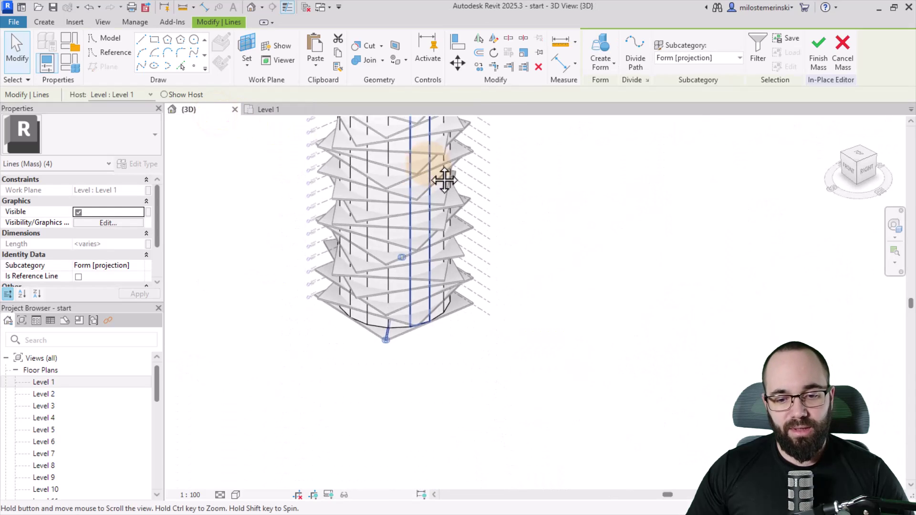
scroll(390, 353, "up", 3)
middle_click_drag(390, 354, 418, 436, "shift")
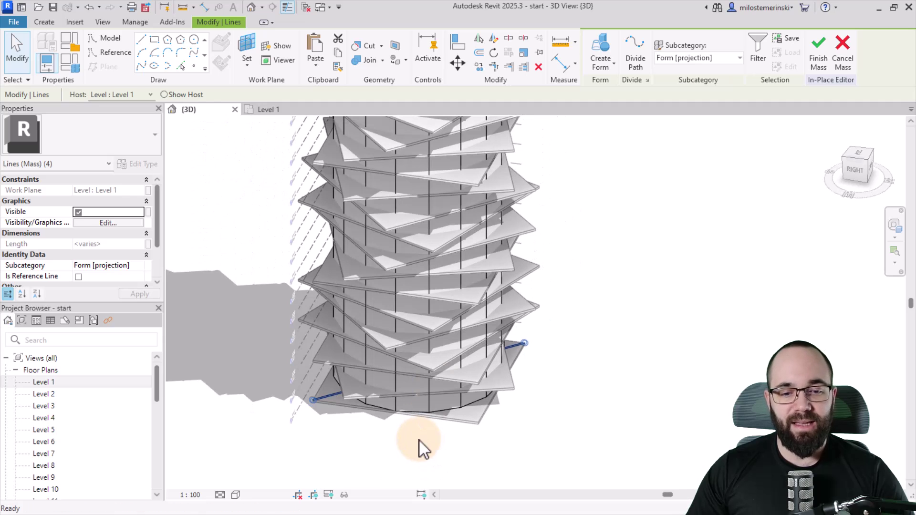
left_click(599, 58)
scroll(520, 456, "down", 3)
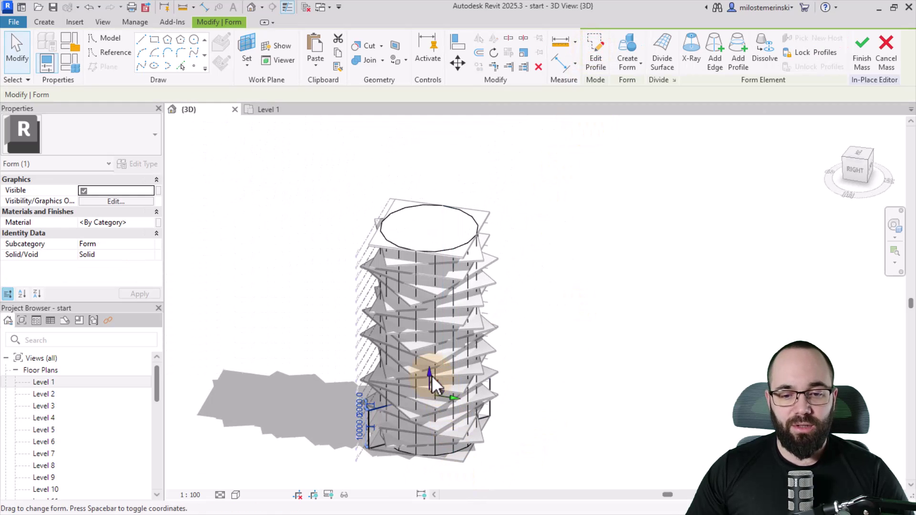
left_click(427, 212)
middle_click_drag(521, 342, 549, 372, "shift")
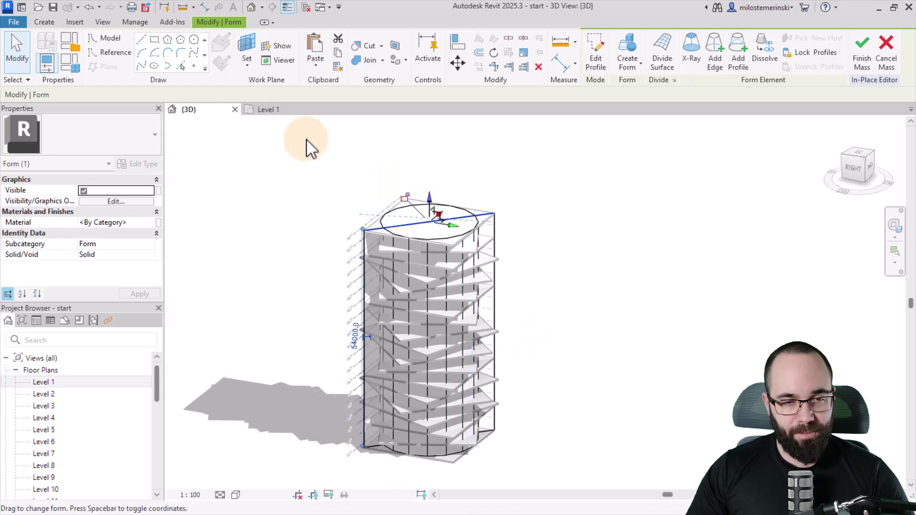
- In the Level 1 plan, create a rotated copy of the diagonal wall form at 22.5 degrees about the tower's centre
left_click(268, 110)
scroll(292, 251, "down", 5)
middle_click_drag(297, 303, 302, 278)
left_click(301, 278)
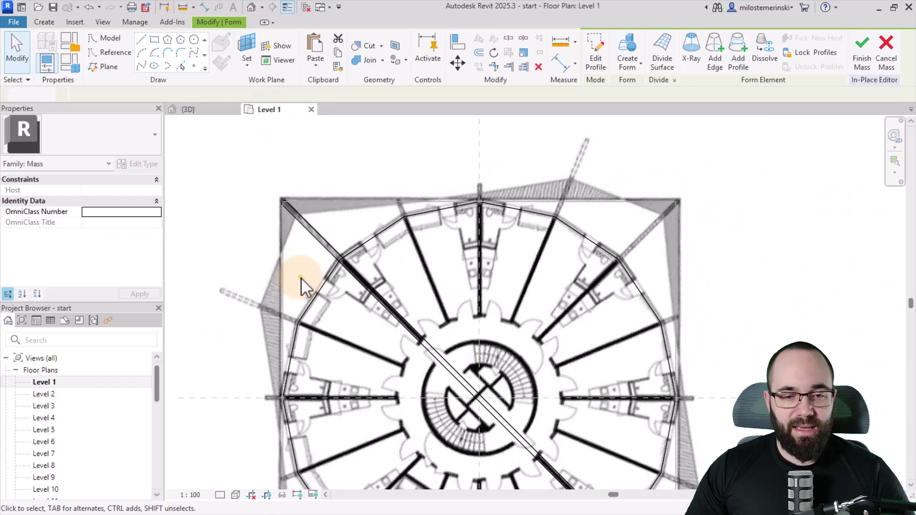
left_click(309, 242)
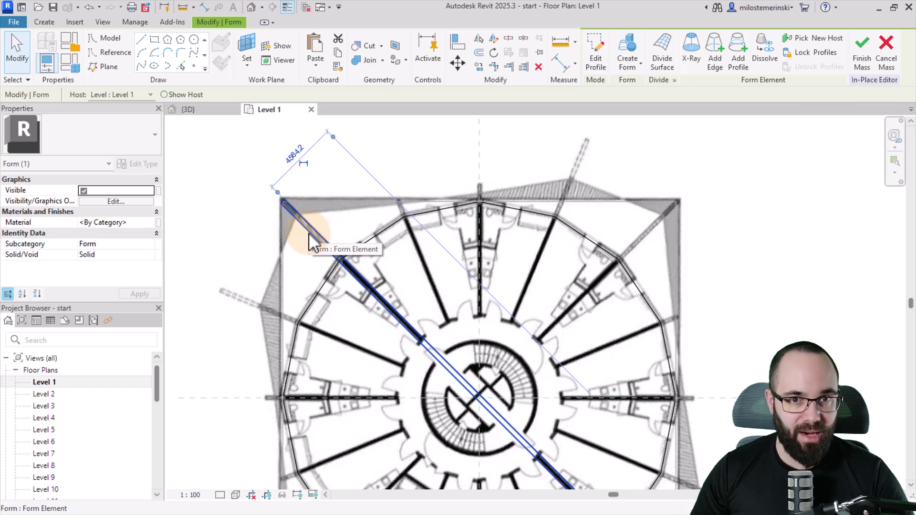
scroll(303, 262, "down", 4)
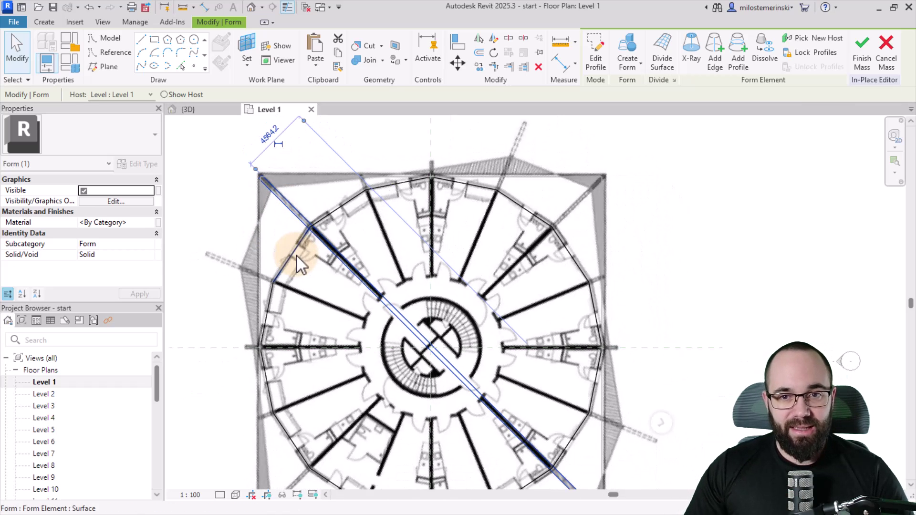
middle_click_drag(308, 270, 297, 242)
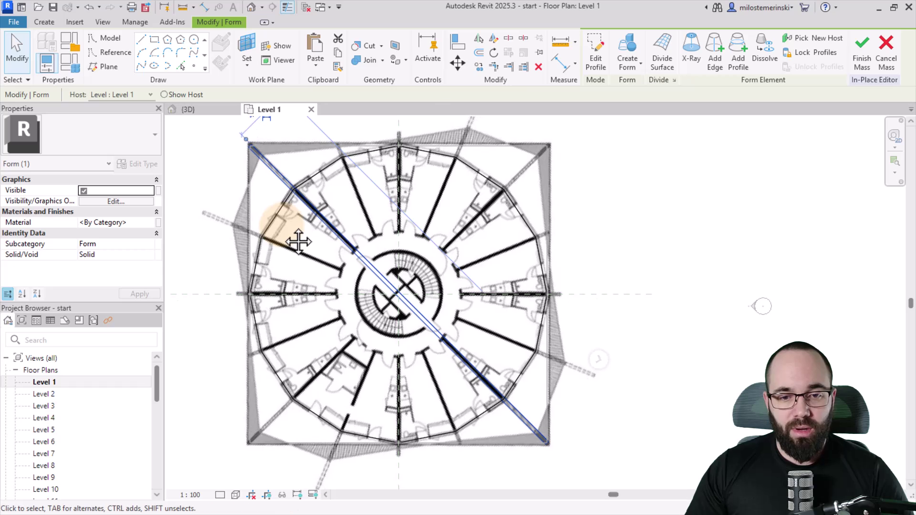
left_click(494, 57)
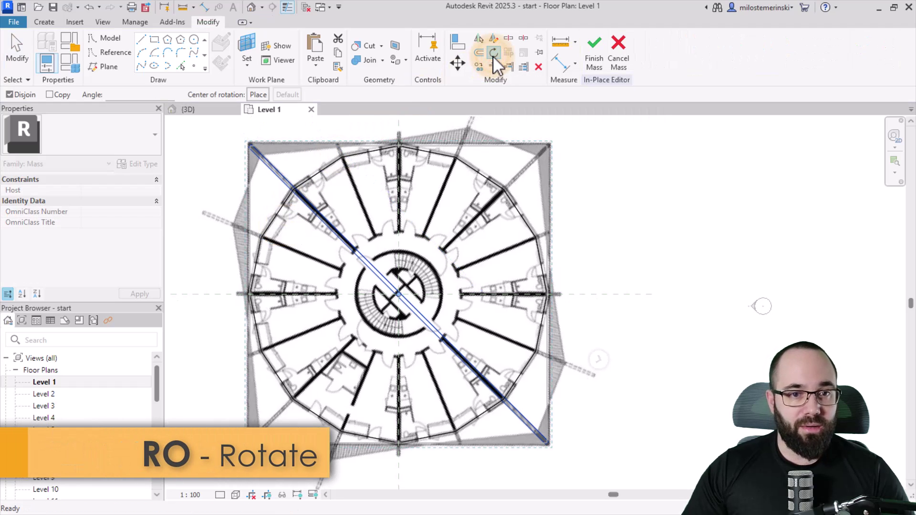
left_click(50, 95)
left_click(123, 95)
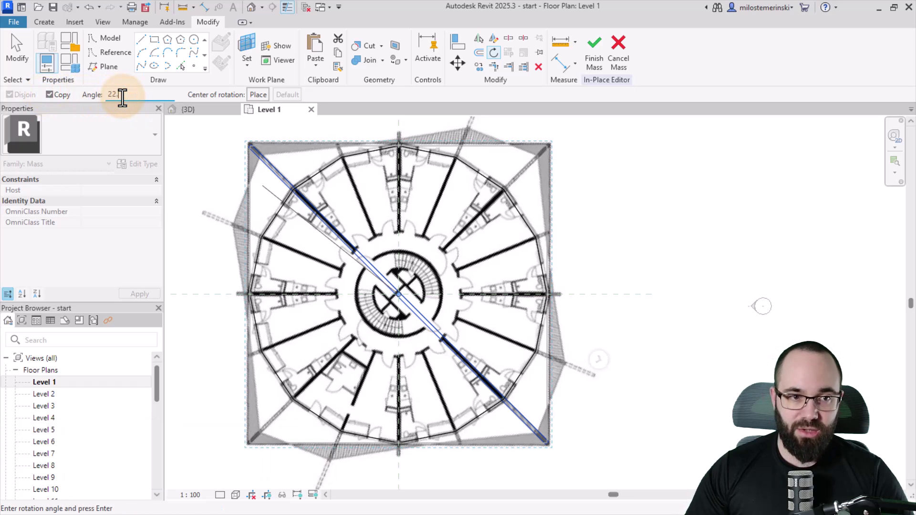
left_click(258, 95)
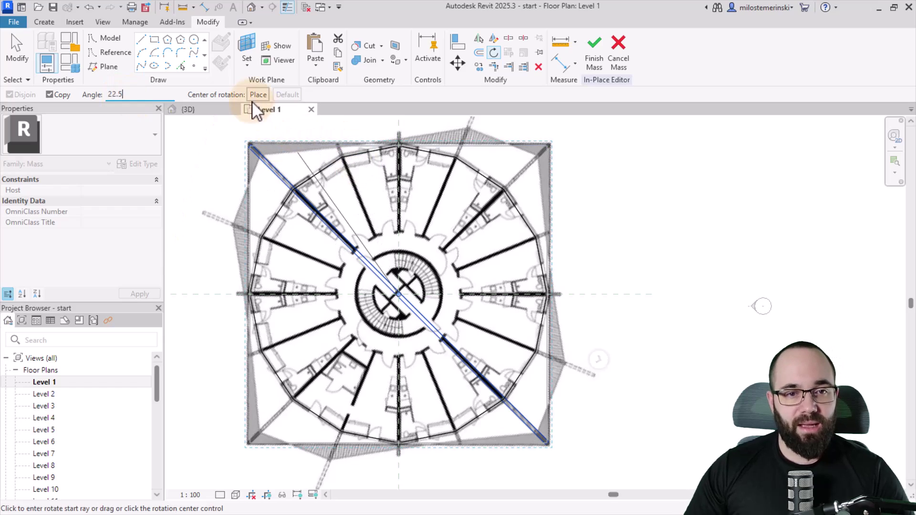
scroll(424, 318, "up", 3)
scroll(393, 298, "up", 5)
left_click(389, 270)
scroll(400, 284, "up", 1)
scroll(452, 325, "down", 6)
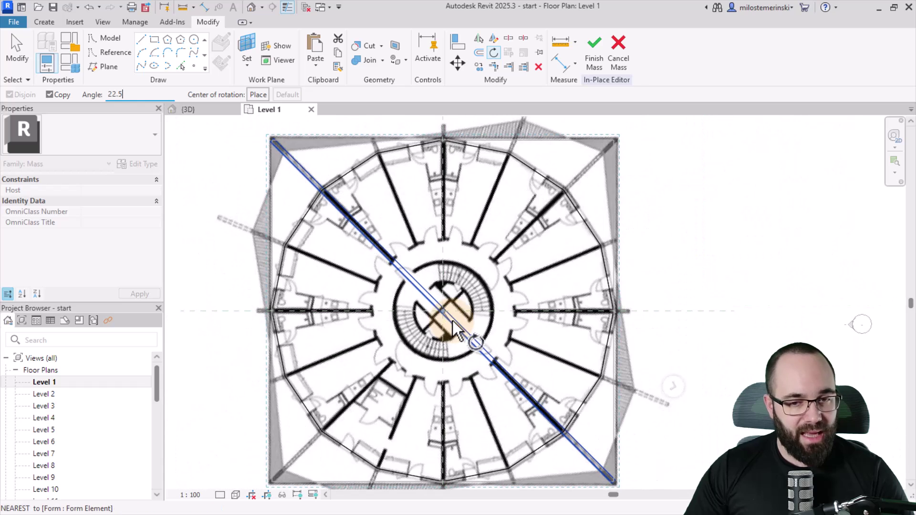
type("22.5")
key("Return")
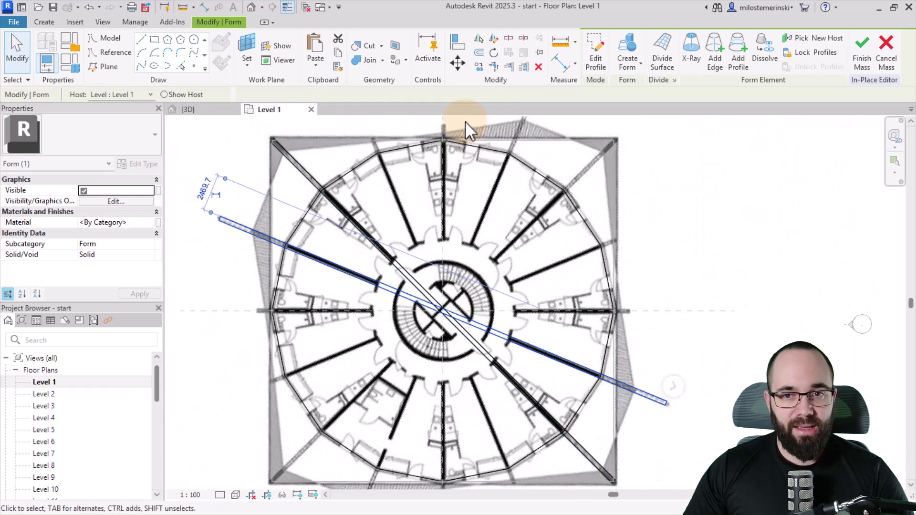
- Complete the radial wall pattern with six more successive rotated copies, each turned 22.5 degrees about the tower's centre
key("r")
key("o")
left_click(129, 96)
type("22.5")
key("Return")
key("r")
key("o")
left_click(127, 93)
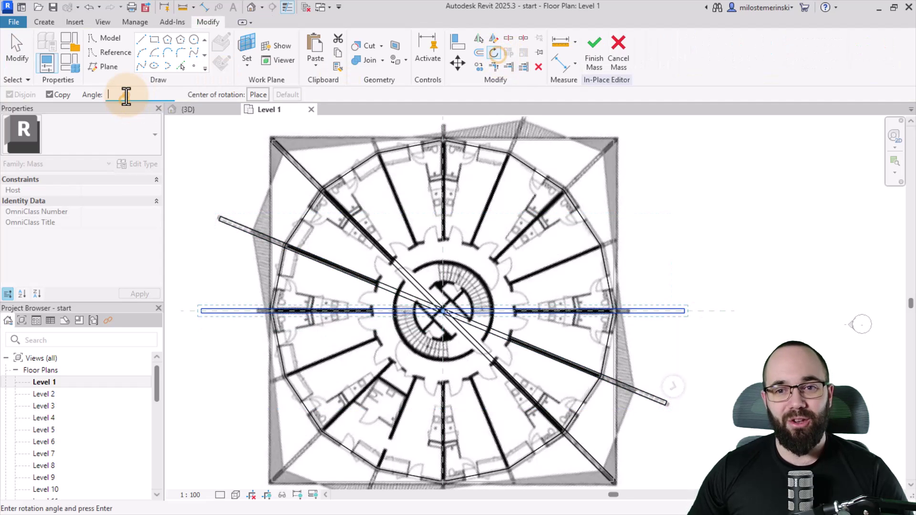
type("22.5")
key("Return")
key("r")
key("o")
left_click(143, 93)
type("22.5")
key("Return")
key("r")
key("o")
left_click(127, 96)
type("22.5")
key("Return")
key("r")
key("o")
left_click(108, 95)
type("22.5")
key("Return")
key("r")
key("o")
left_click(115, 95)
type("22.5")
key("Return")
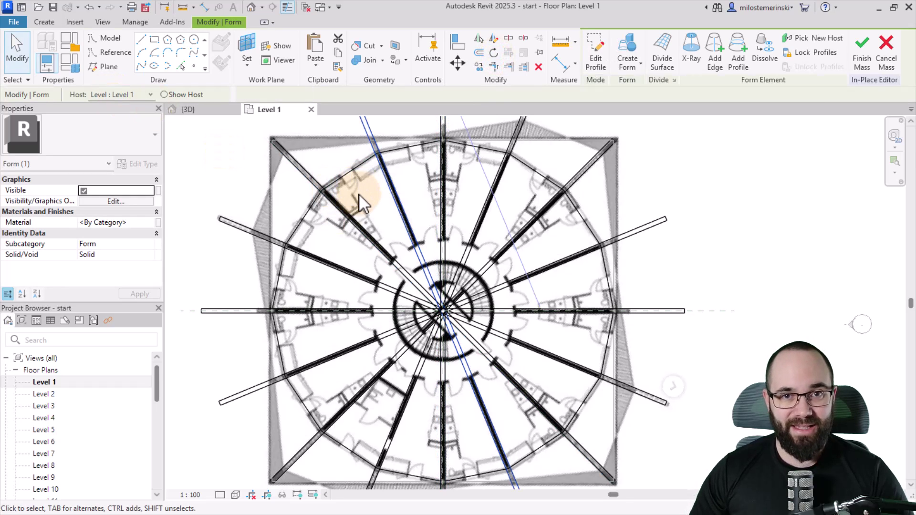
scroll(358, 187, "down", 2)
left_click(224, 189)
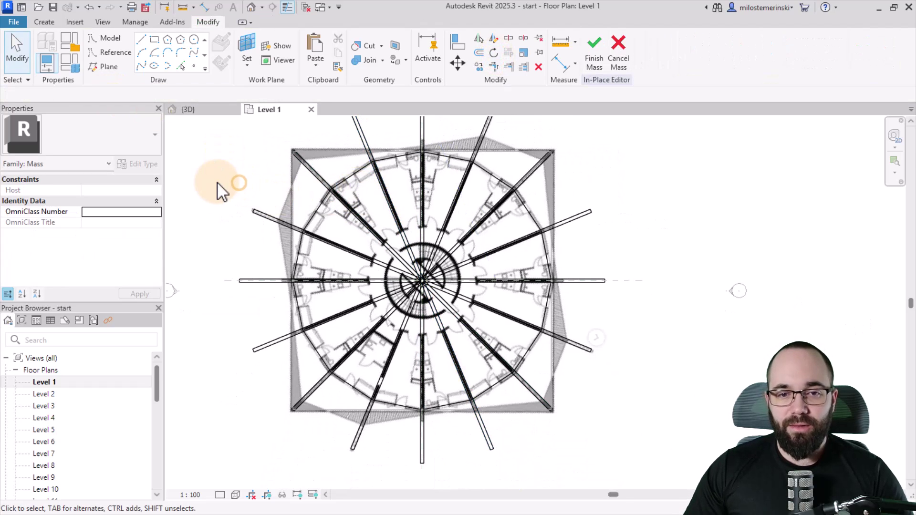
middle_click_drag(219, 188, 239, 220)
scroll(239, 221, "down", 1)
middle_click_drag(548, 388, 494, 442, "shift")
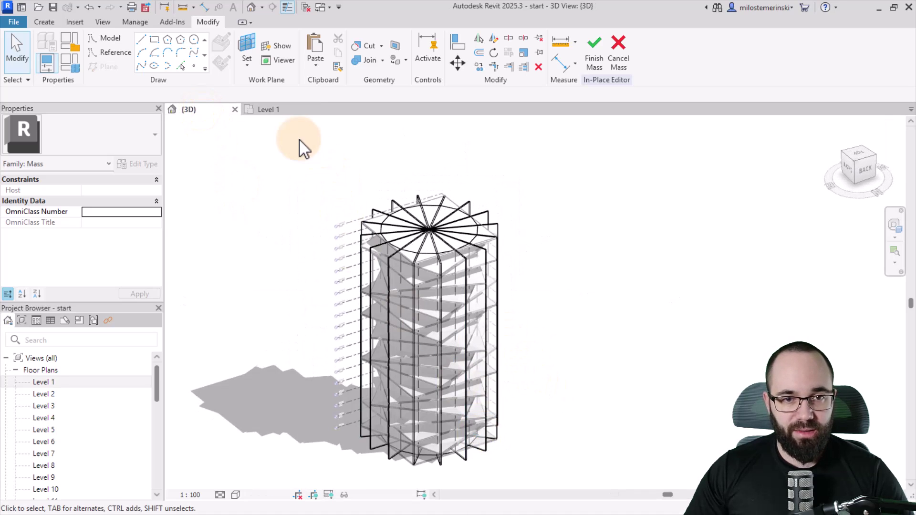
- Draw a 16-sided inscribed polygon of model lines in the Level 1 plan, centred on the tower, with a radius of about 4770
left_click(270, 110)
scroll(400, 298, "up", 4)
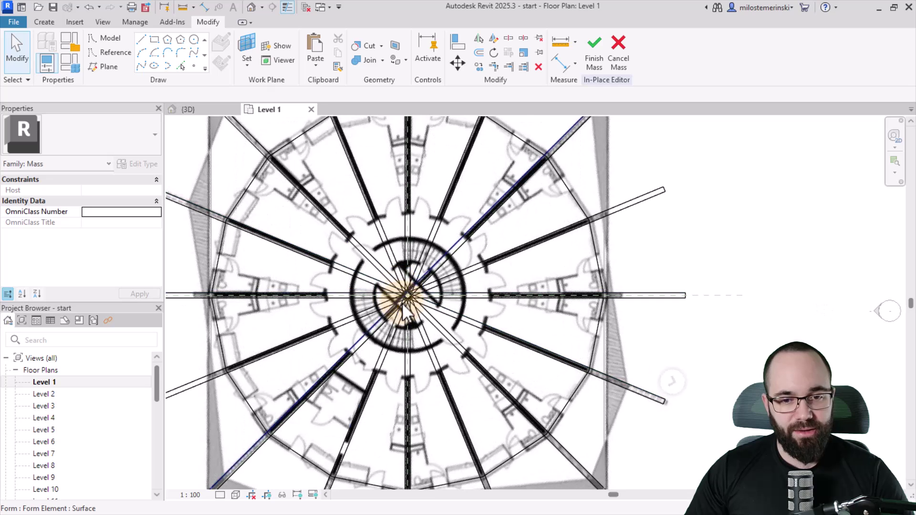
left_click(167, 40)
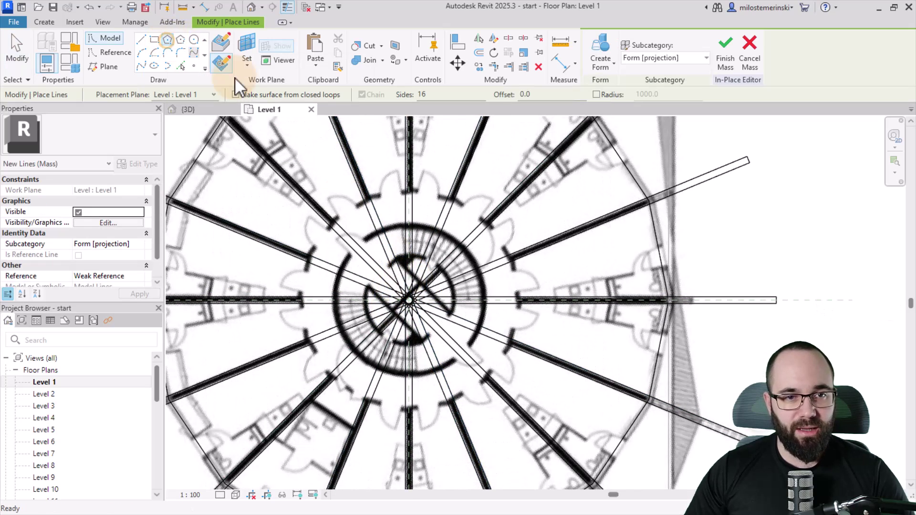
scroll(406, 292, "up", 3)
left_click(403, 308)
middle_click_drag(482, 310, 482, 466)
scroll(415, 224, "up", 2)
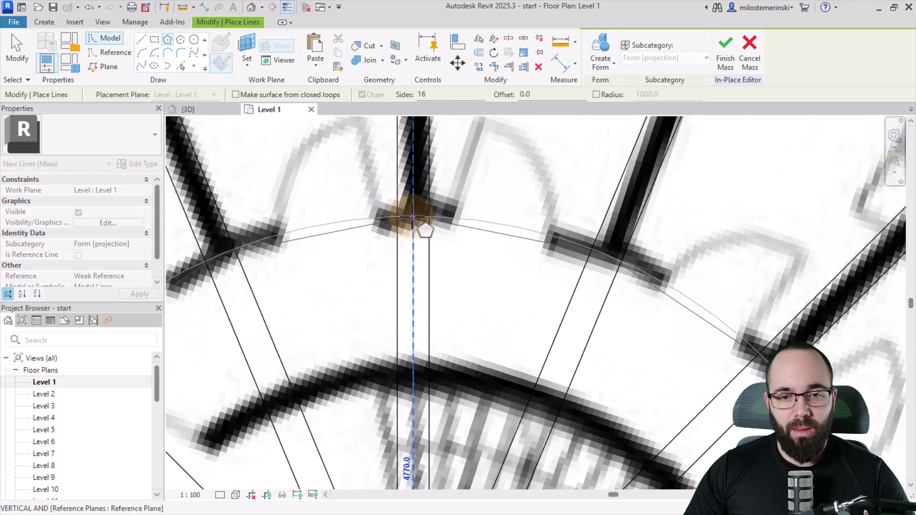
left_click(413, 218)
scroll(413, 219, "down", 4)
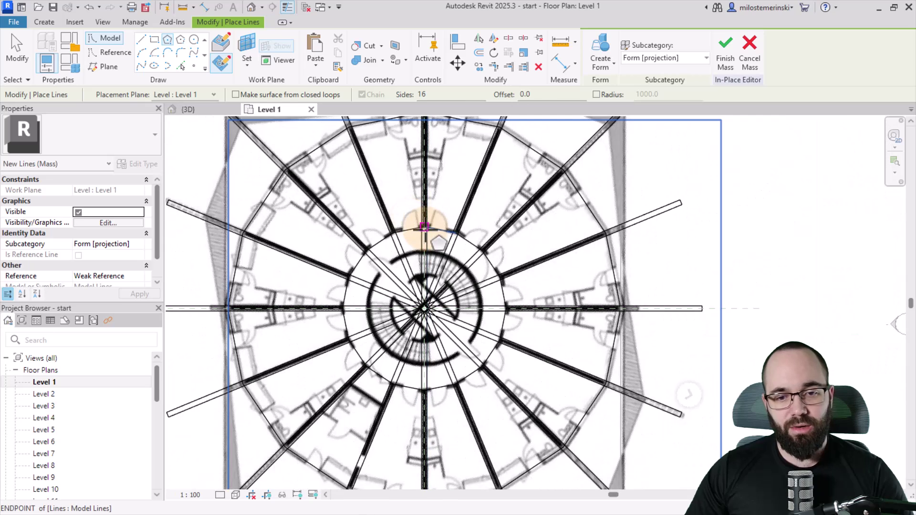
key("Escape")
key("Escape")
- Create a void form from the 16-sided polygon and extend it past the tower's top, about 64100 mm high
left_click(406, 231)
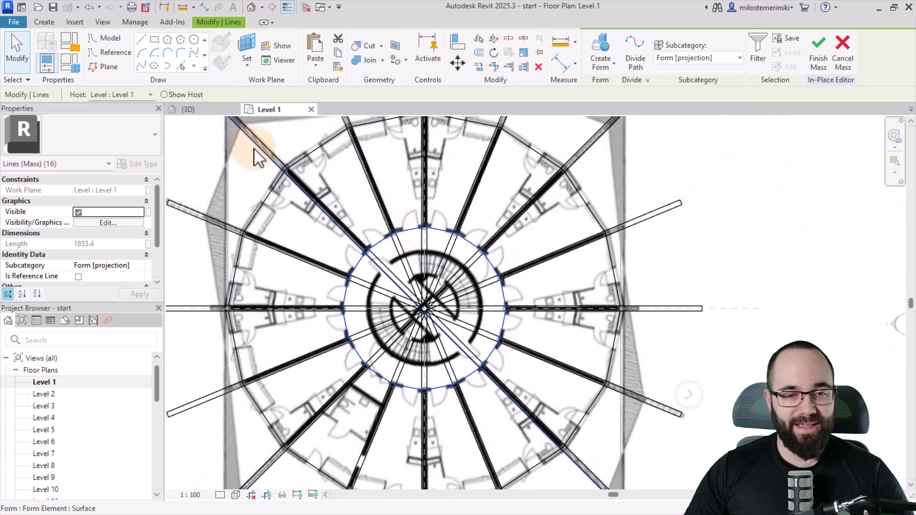
left_click(199, 109)
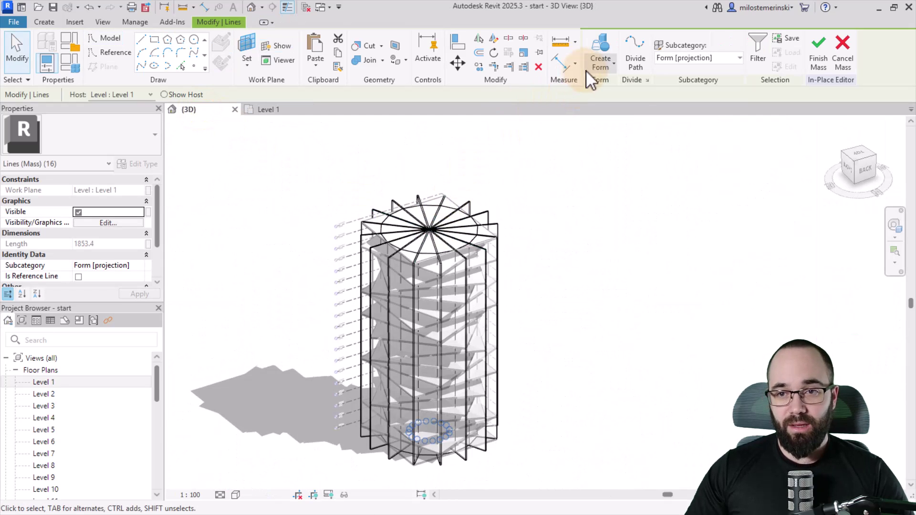
left_click(600, 67)
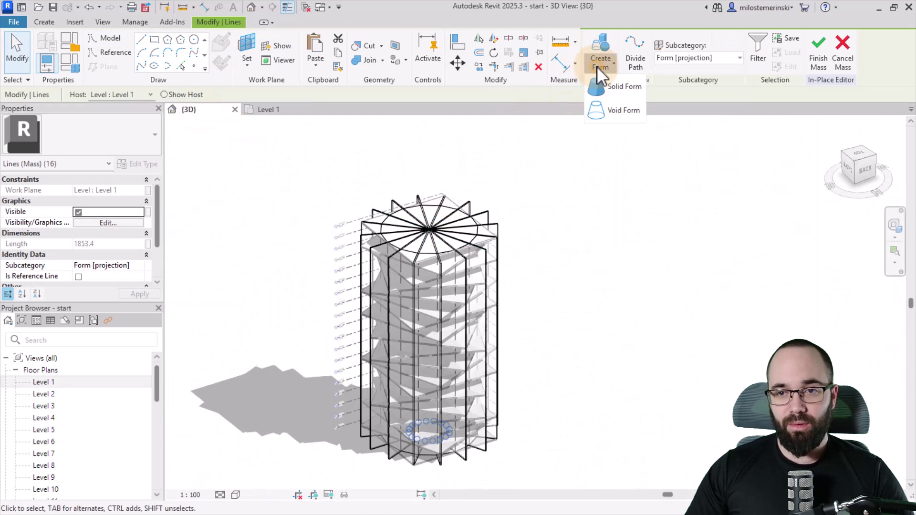
left_click(606, 113)
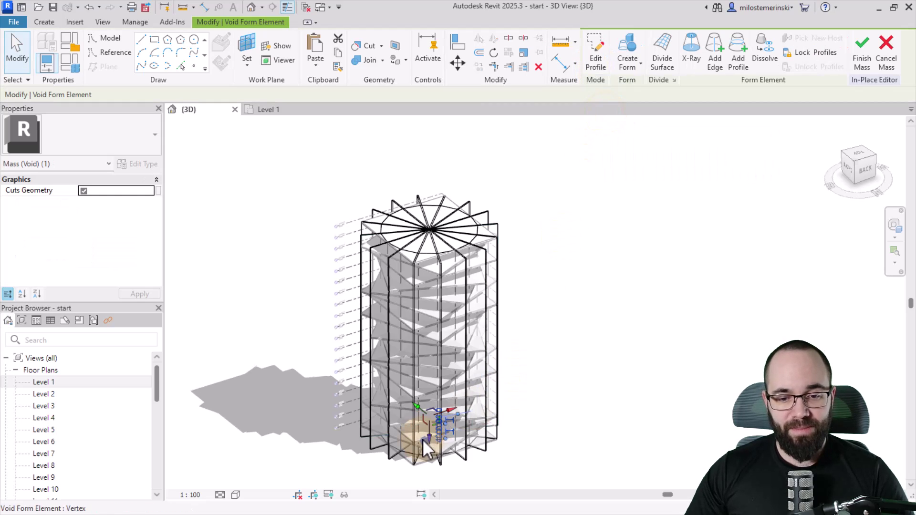
left_click_drag(427, 439, 428, 229)
left_click(549, 286)
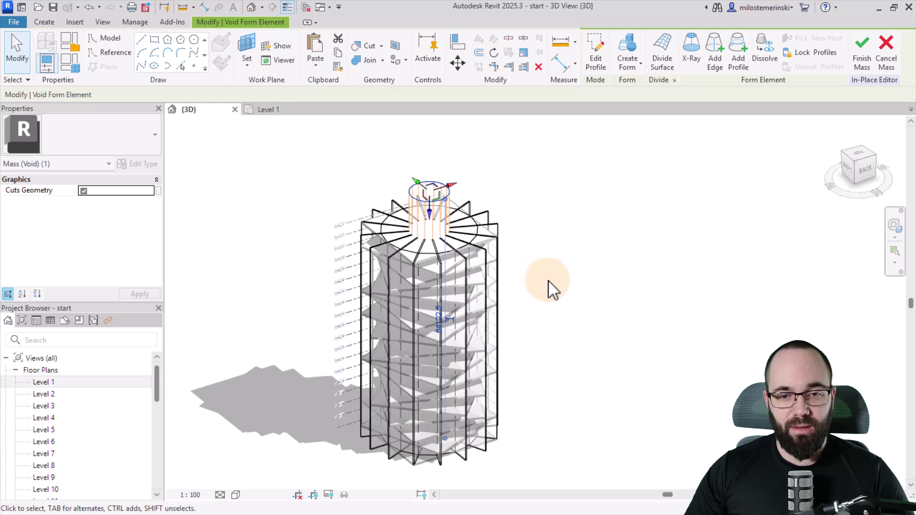
- Try to delete the outer polygonal core form that surrounds the central void
middle_click_drag(549, 287, 573, 315, "shift")
scroll(399, 210, "up", 4)
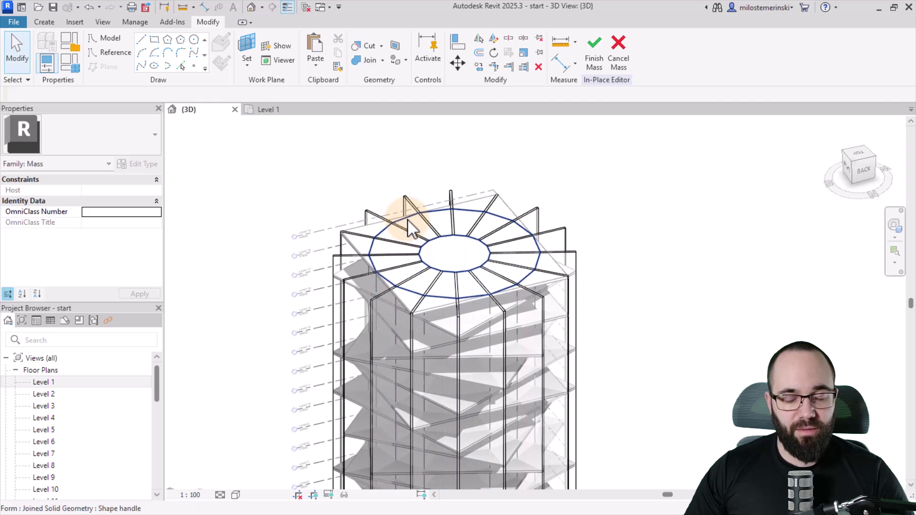
left_click(403, 205)
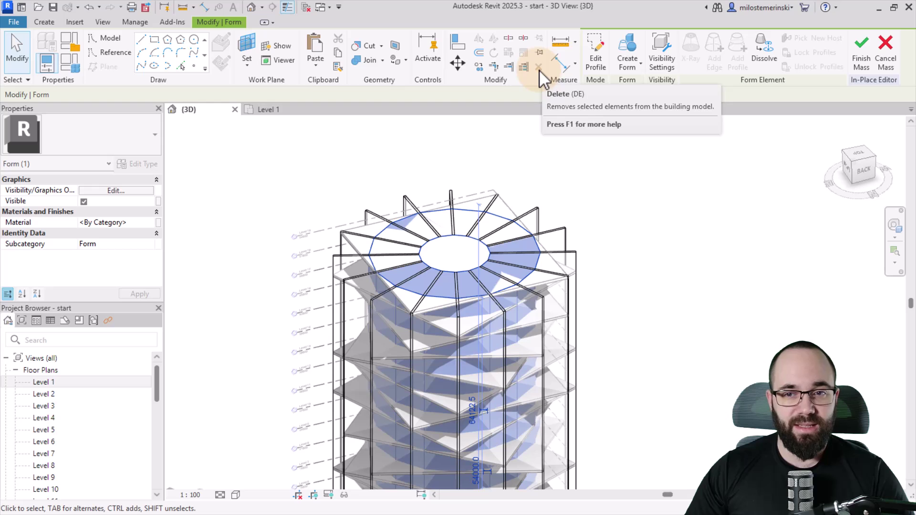
left_click(538, 68)
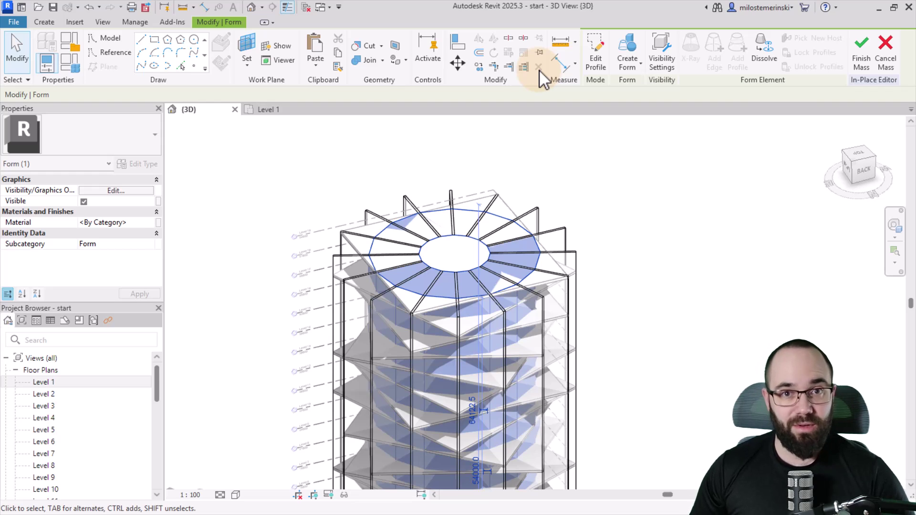
left_click(495, 165)
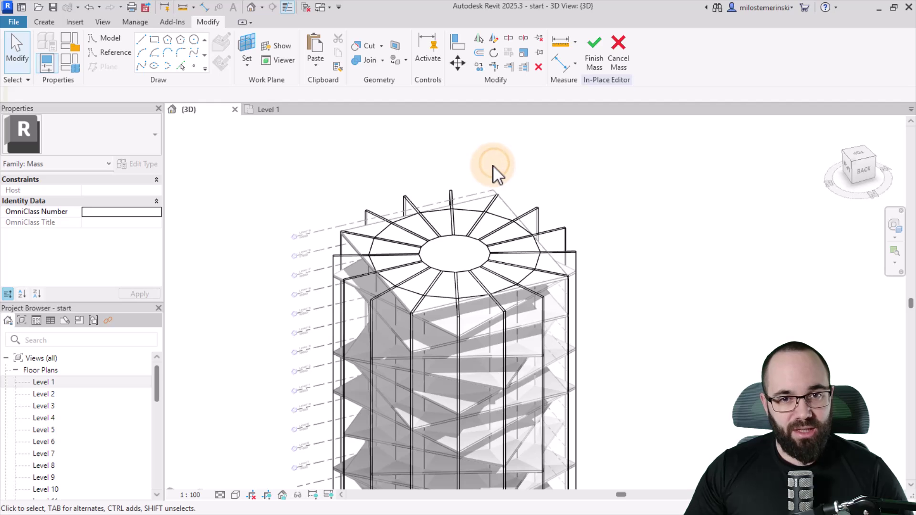
- Uncut the polygonal core form from the central void with Uncut Geometry
left_click(382, 46)
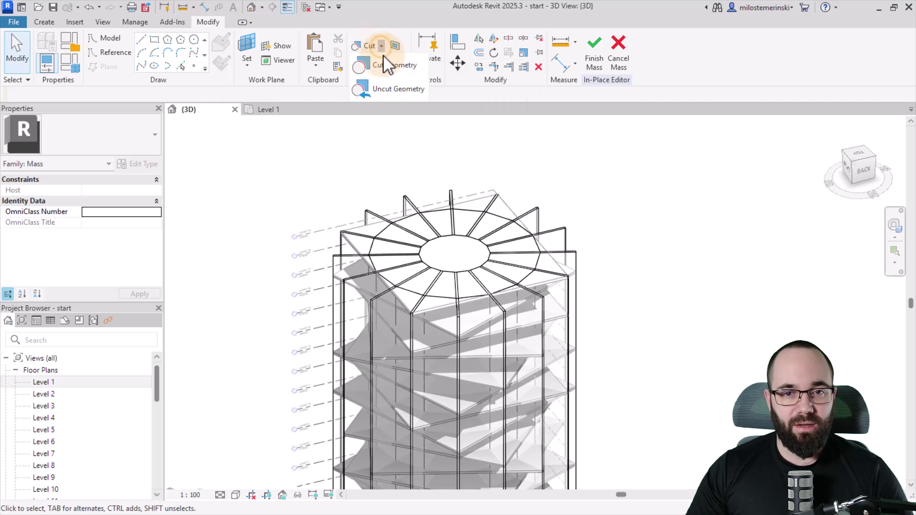
left_click(387, 88)
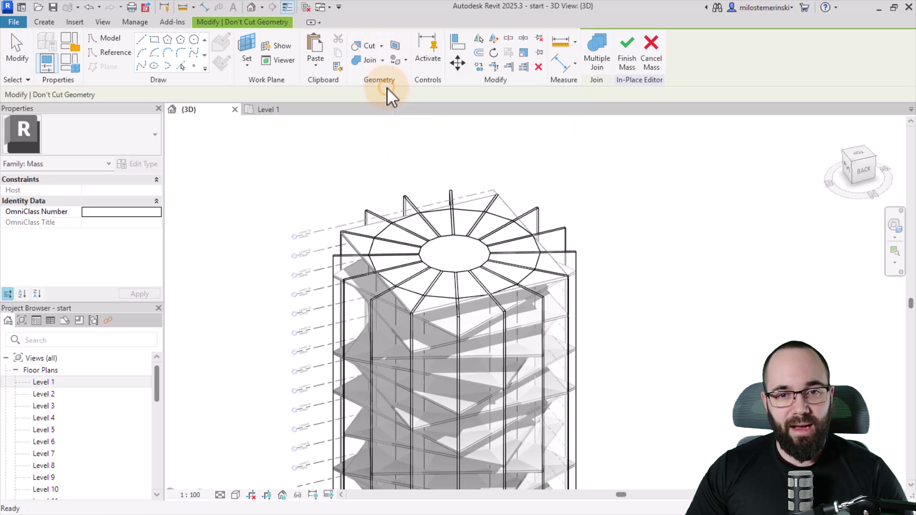
left_click(410, 218)
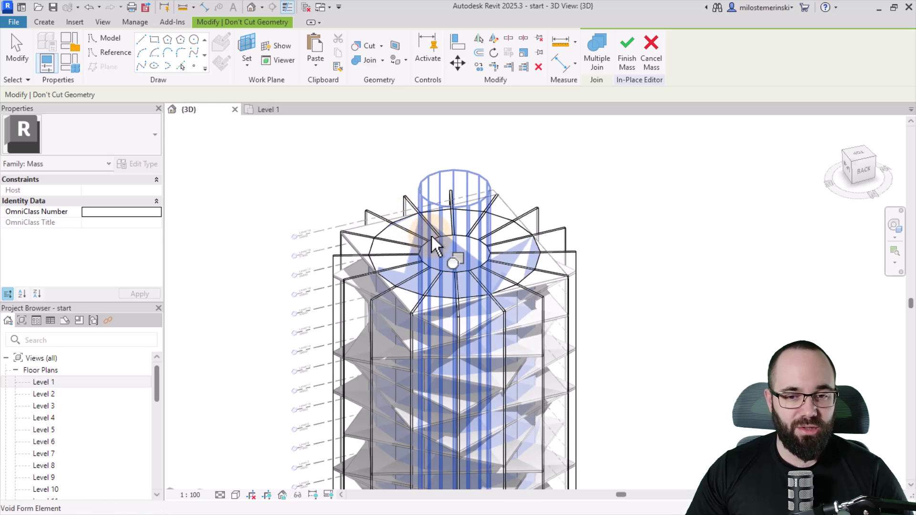
left_click(422, 236)
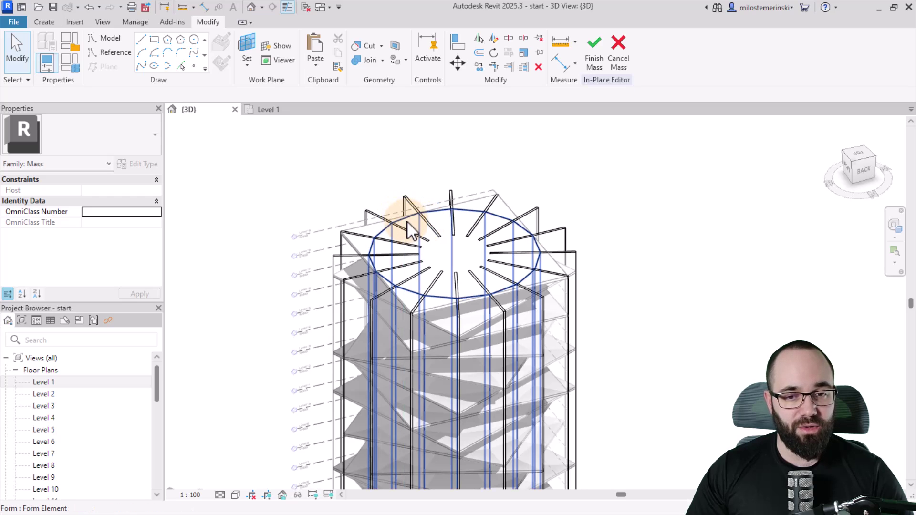
- Delete the polygonal core form so that only the radial wall forms are kept, and finish the in-place mass
key("Tab")
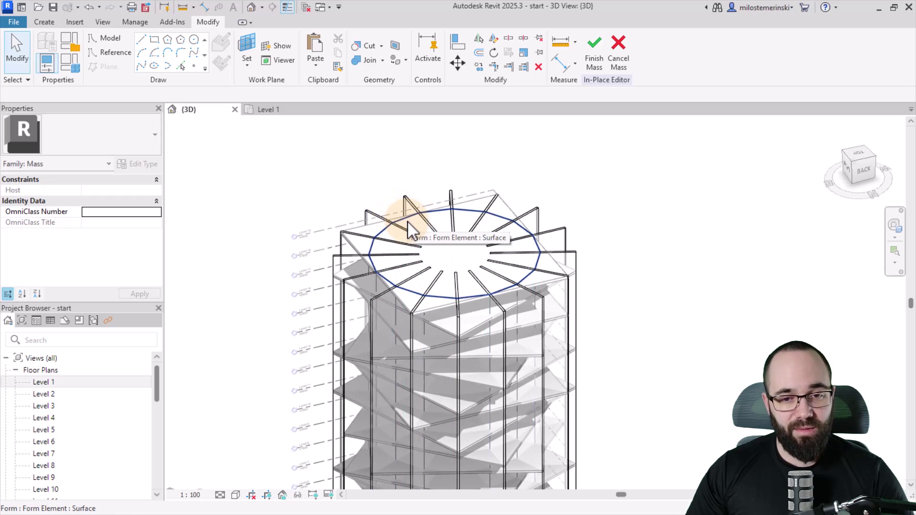
key("Tab")
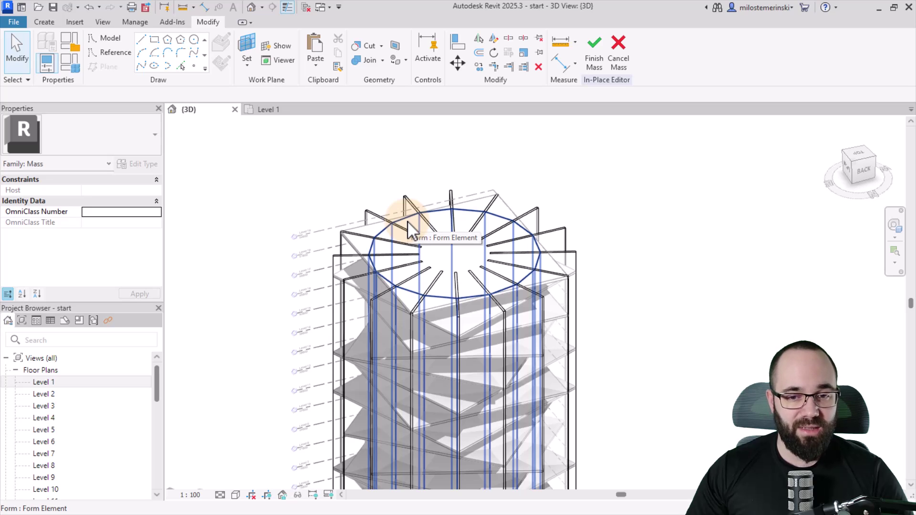
left_click(408, 221)
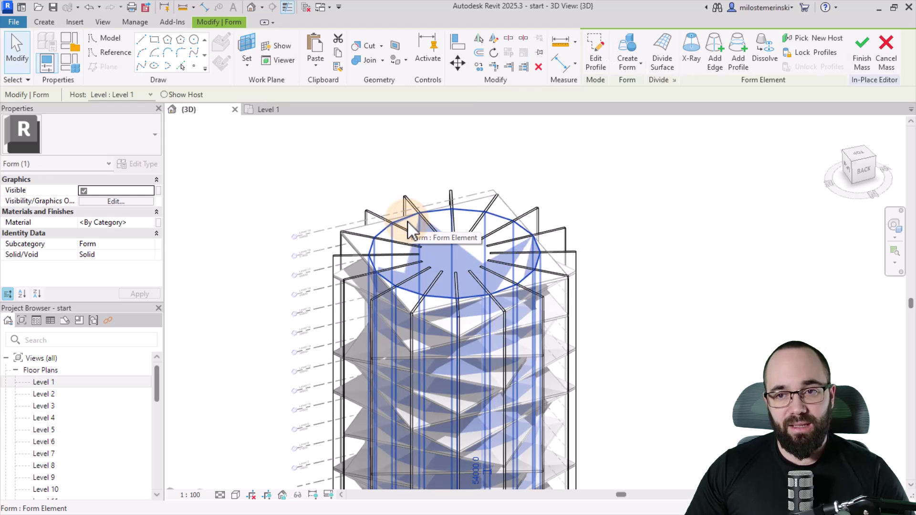
left_click(387, 168)
middle_click_drag(386, 168, 429, 257)
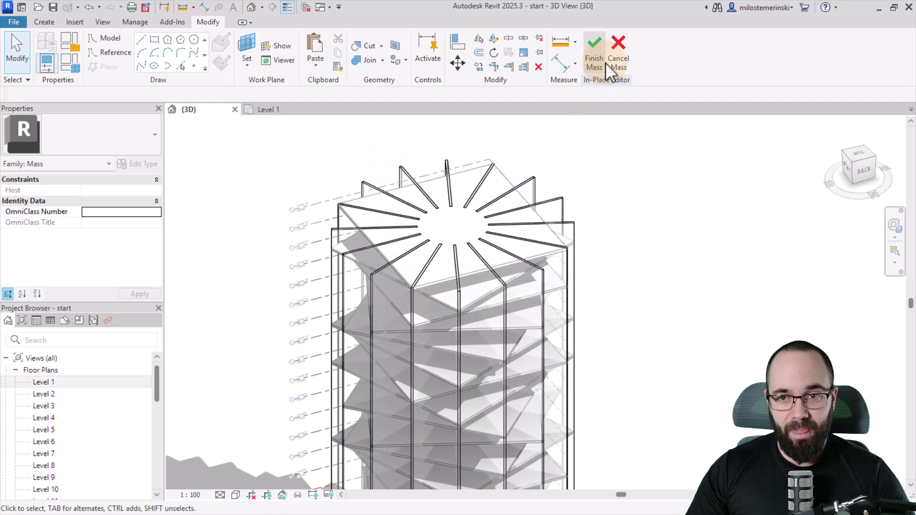
left_click(597, 65)
middle_click_drag(623, 253, 632, 225, "shift")
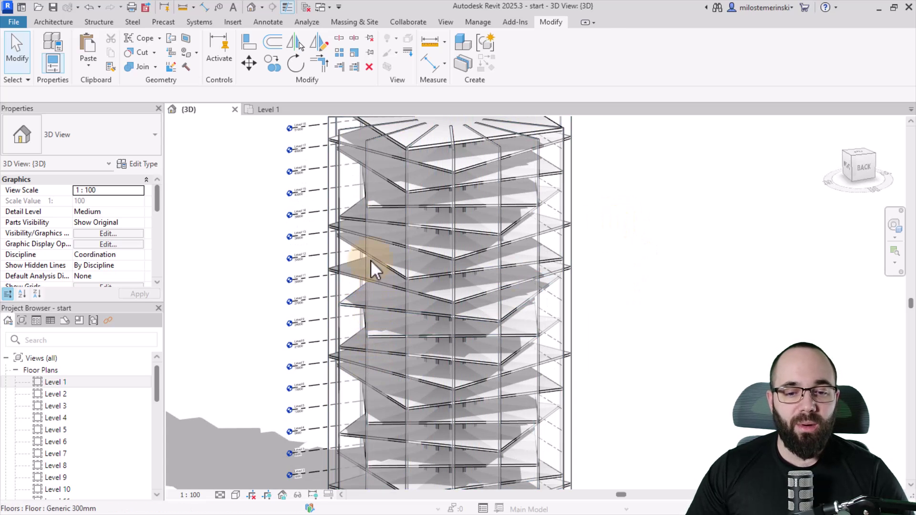
- Cut the radial wall mass with each of the lower and middle floors using Cut Geometry with Multiple Cut
left_click(141, 52)
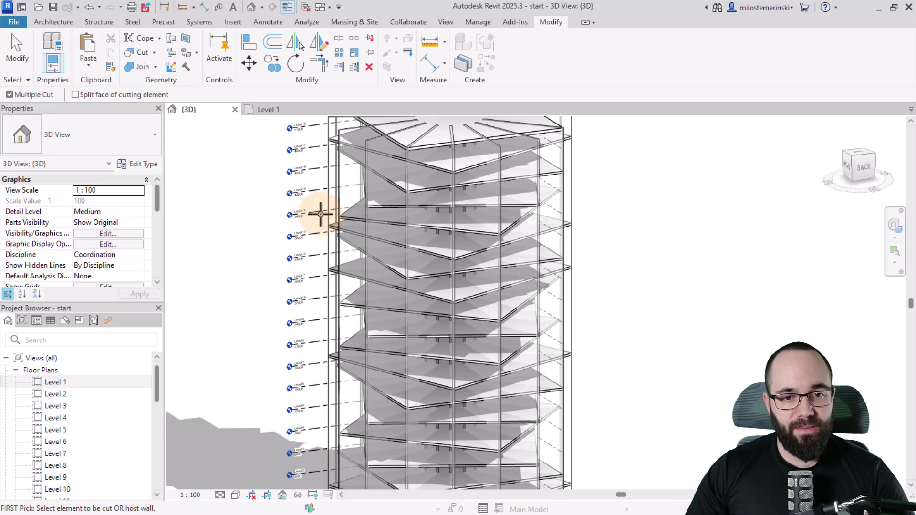
scroll(374, 266, "up", 3)
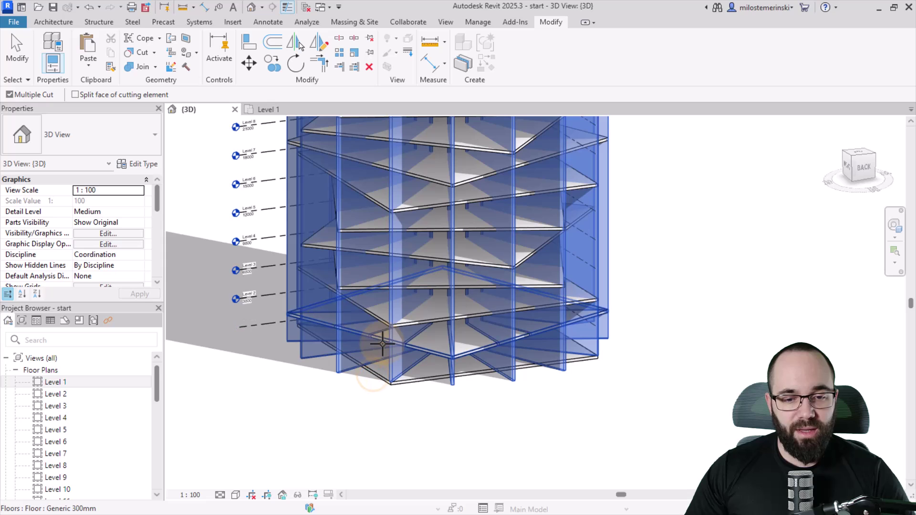
left_click(382, 323)
left_click(381, 260)
left_click(380, 231)
left_click(383, 204)
middle_click_drag(370, 181, 392, 344)
left_click(387, 272)
left_click(384, 245)
left_click(380, 219)
left_click(387, 187)
- Cut the radial wall mass with the remaining upper floors and the roof, and leave the Cut command
middle_click_drag(393, 164, 389, 311)
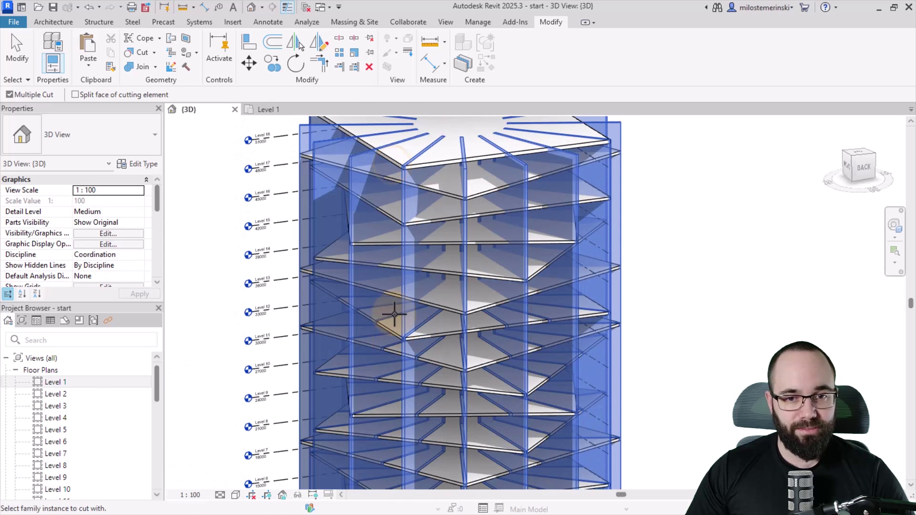
left_click(388, 248)
left_click(391, 219)
left_click(398, 166)
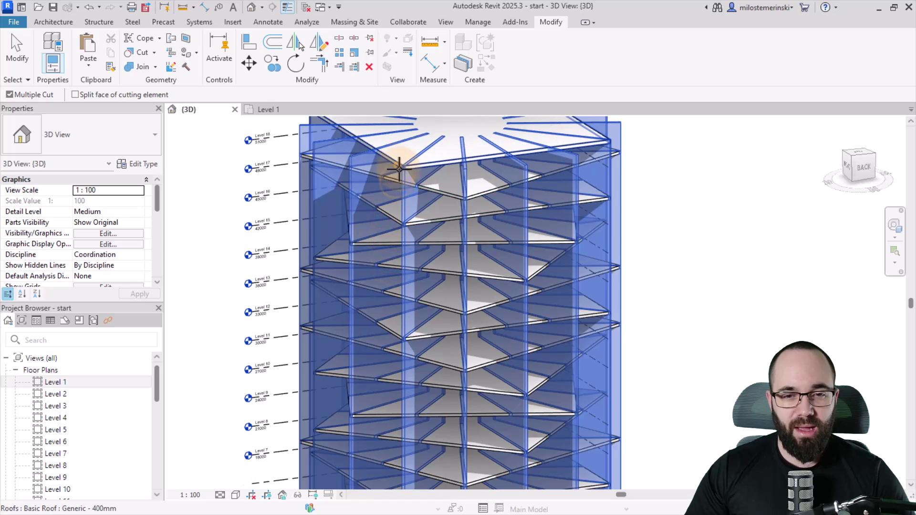
key("Escape")
scroll(436, 300, "down", 2)
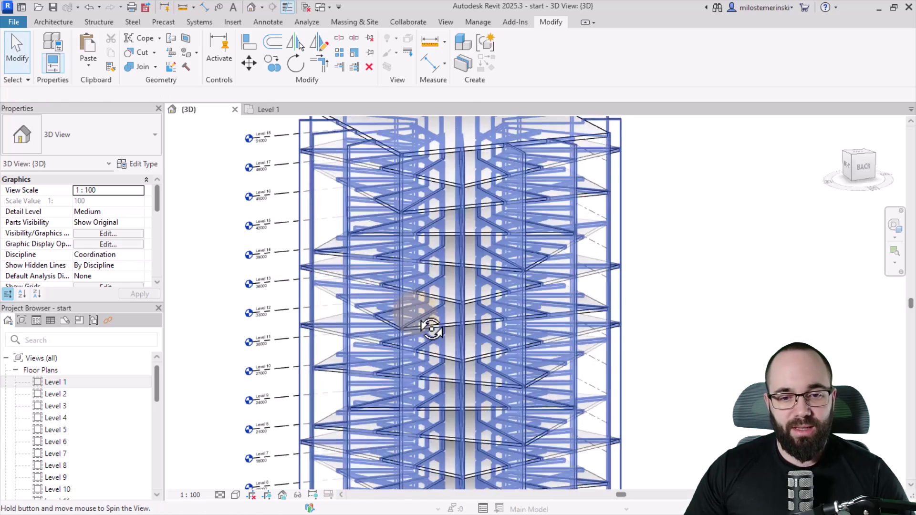
middle_click_drag(450, 355, 428, 284)
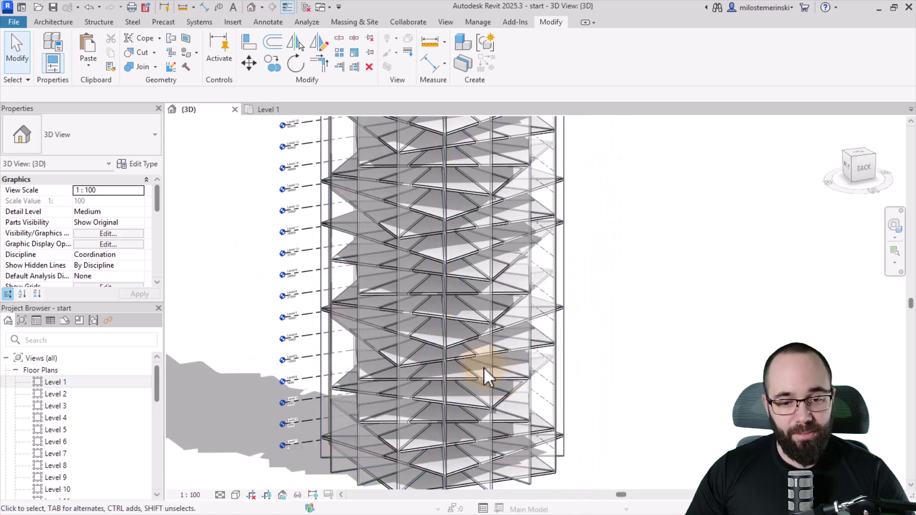
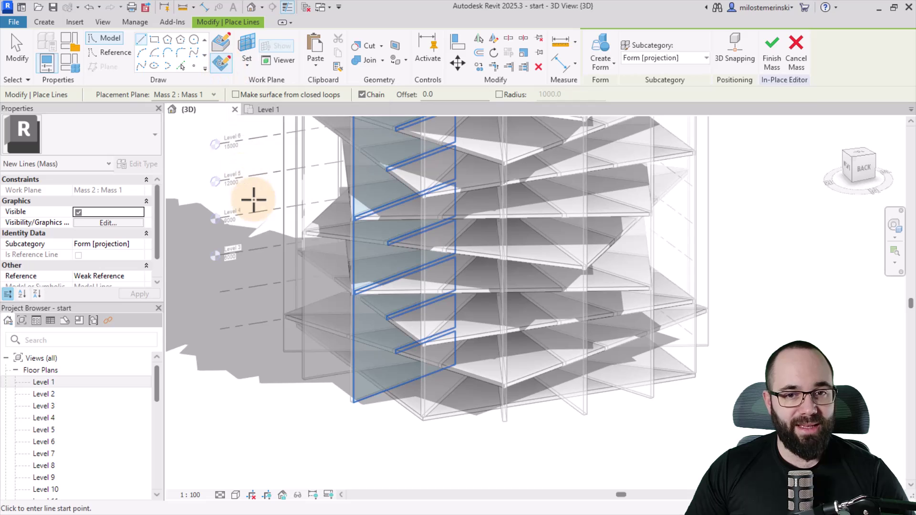
- Sketch chained model lines on one radial wall's face, linking the floor edge points from the base up to the tower's top
scroll(387, 387, "up", 5)
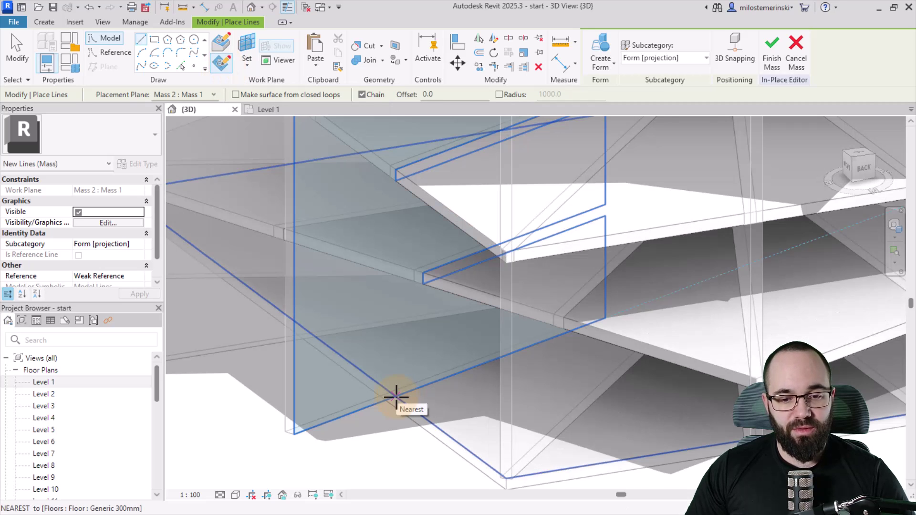
left_click(396, 397)
scroll(423, 296, "up", 3)
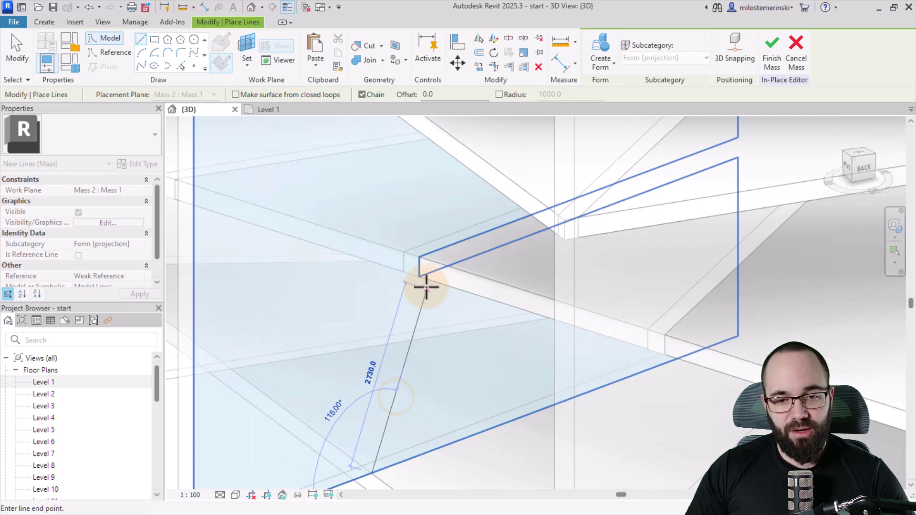
left_click(418, 278)
scroll(419, 296, "down", 3)
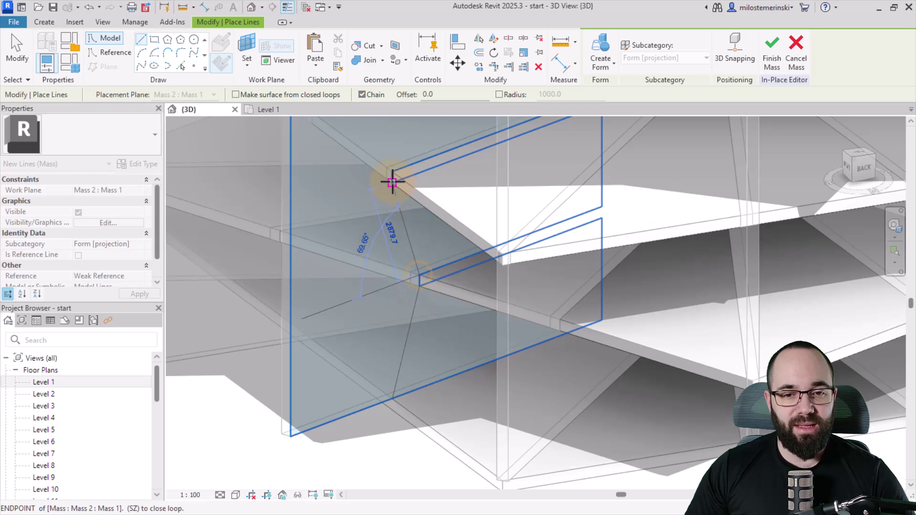
middle_click_drag(390, 174, 291, 259)
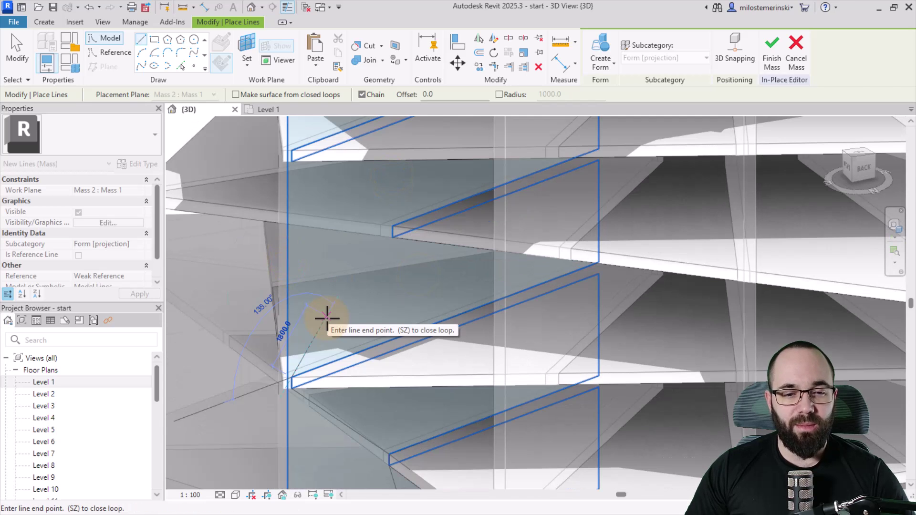
middle_click_drag(393, 226, 334, 319)
middle_click_drag(400, 133, 409, 358)
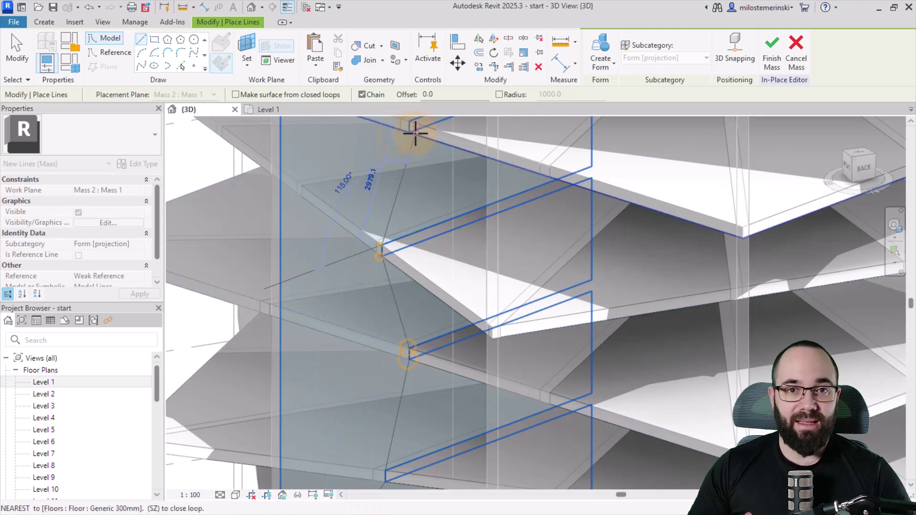
middle_click_drag(409, 133, 430, 433)
middle_click_drag(308, 267, 393, 341)
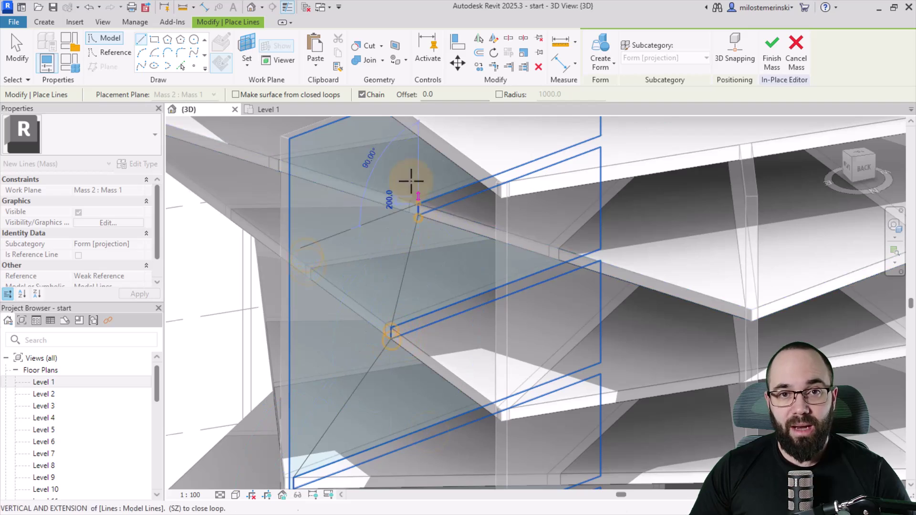
middle_click_drag(419, 194, 361, 280)
left_click(368, 251)
- Close the profile down the wall's outer vertical edge and along its bottom edge to the start point, and end the Line command
middle_click_drag(276, 393, 352, 399)
scroll(344, 409, "up", 4)
scroll(313, 305, "up", 2)
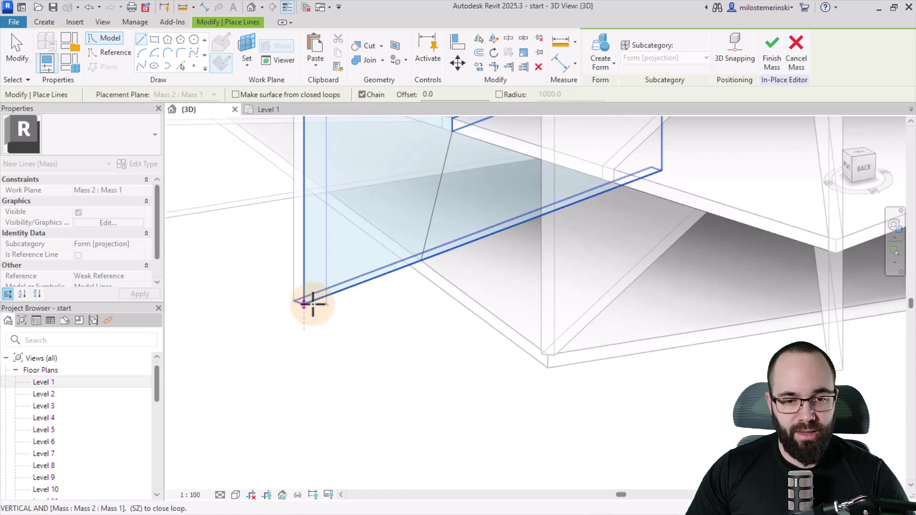
left_click(305, 303)
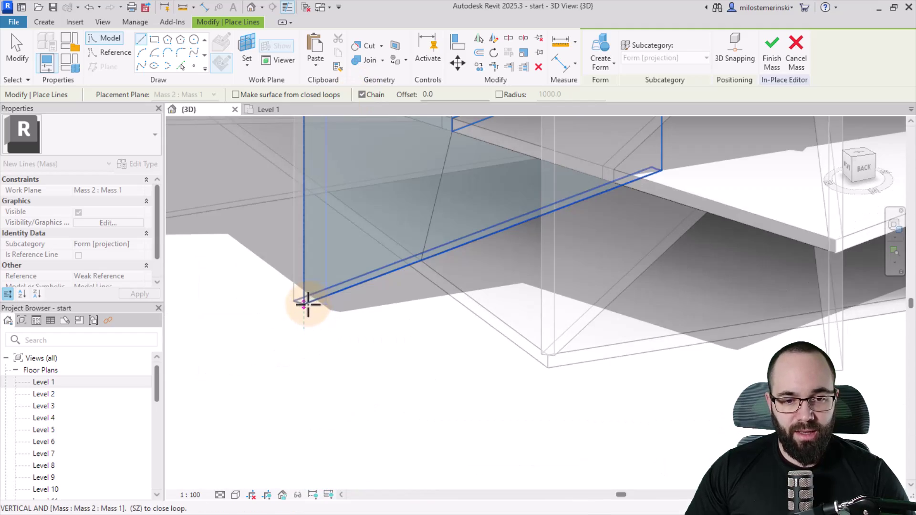
left_click(424, 259)
scroll(440, 372, "down", 3)
scroll(438, 375, "up", 2)
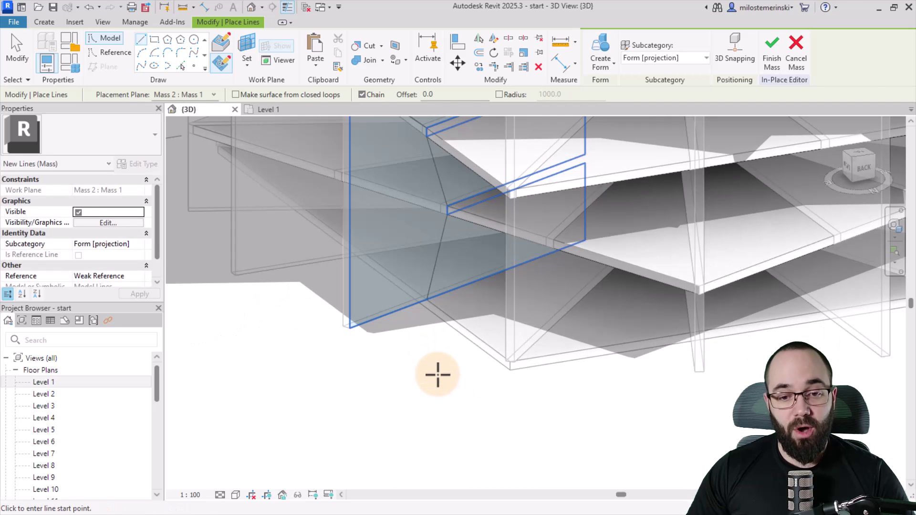
key("Escape")
key("Escape")
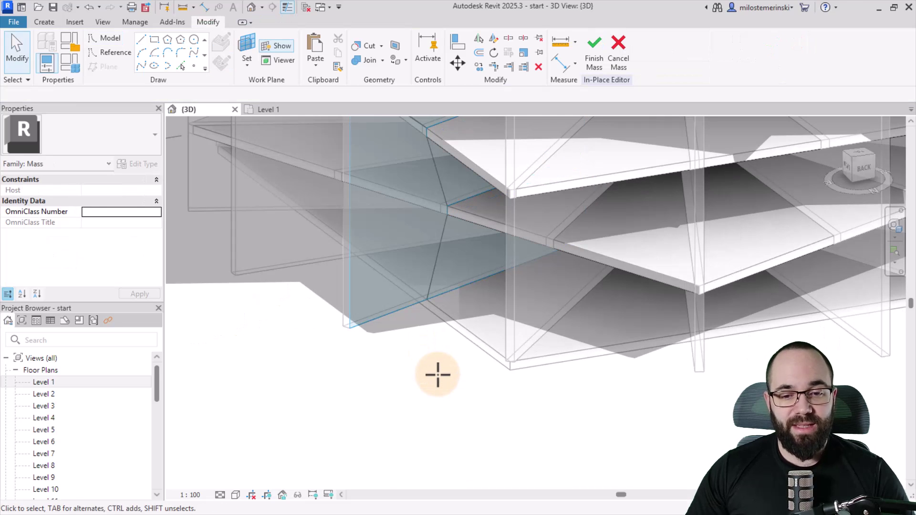
- Select the whole chain of profile lines on the wall face and create a solid form from it
key("Tab")
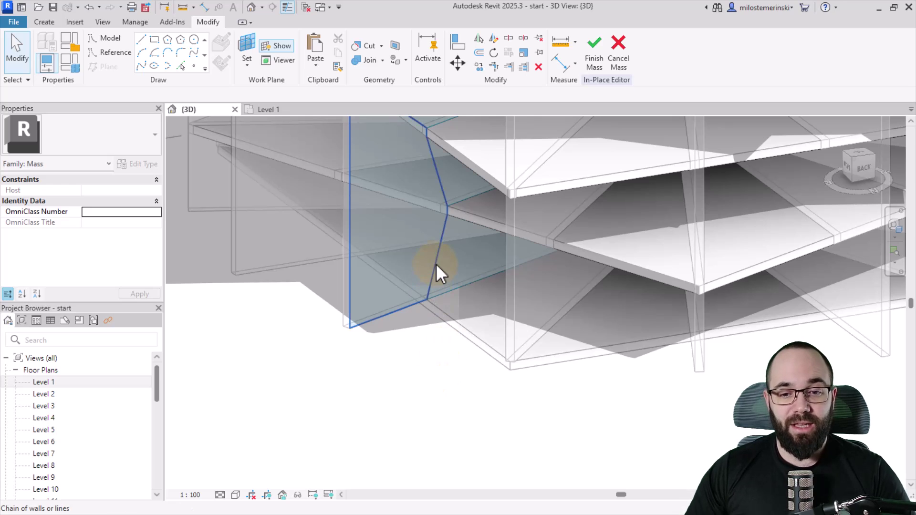
left_click(436, 264)
scroll(402, 418, "down", 3)
mouse_move(399, 415)
middle_mouse_down()
mouse_move(410, 428)
mouse_move(378, 466)
mouse_move(380, 446)
mouse_move(411, 404)
mouse_move(403, 403)
middle_mouse_up()
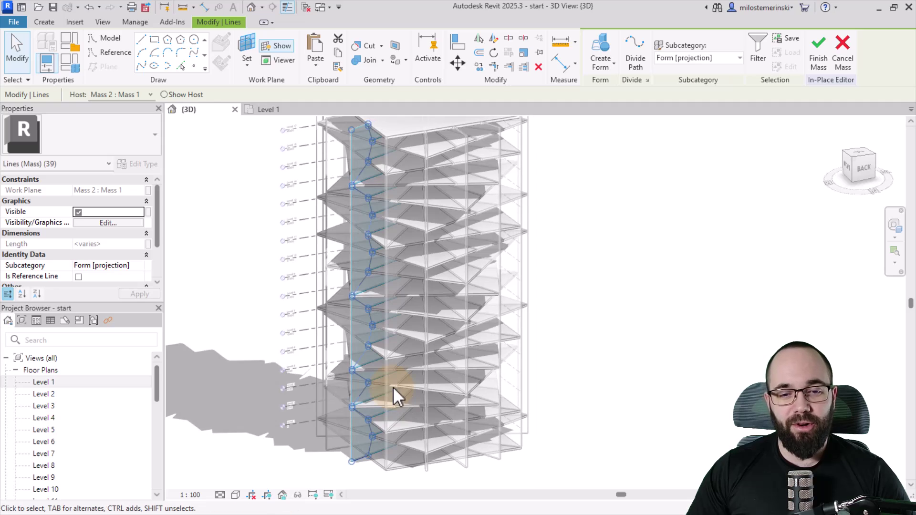
left_click(596, 64)
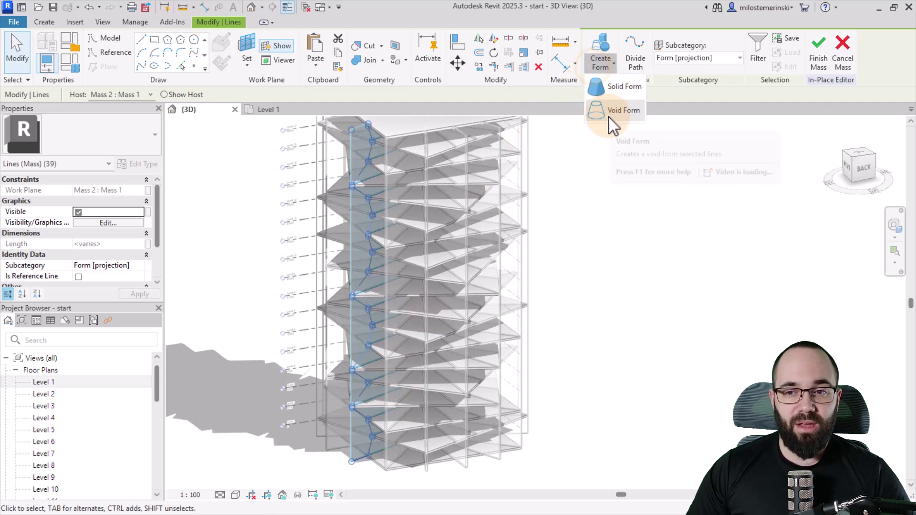
left_click(613, 87)
- Reduce the depth of the solid form so that it matches the thickness of the radial wall
middle_click_drag(338, 300, 451, 329, "shift")
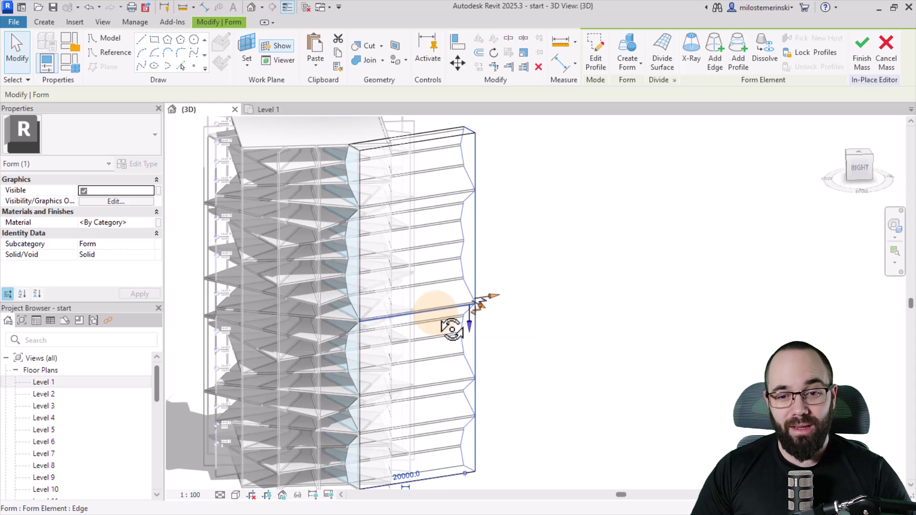
left_click_drag(492, 296, 359, 305)
scroll(354, 315, "up", 5)
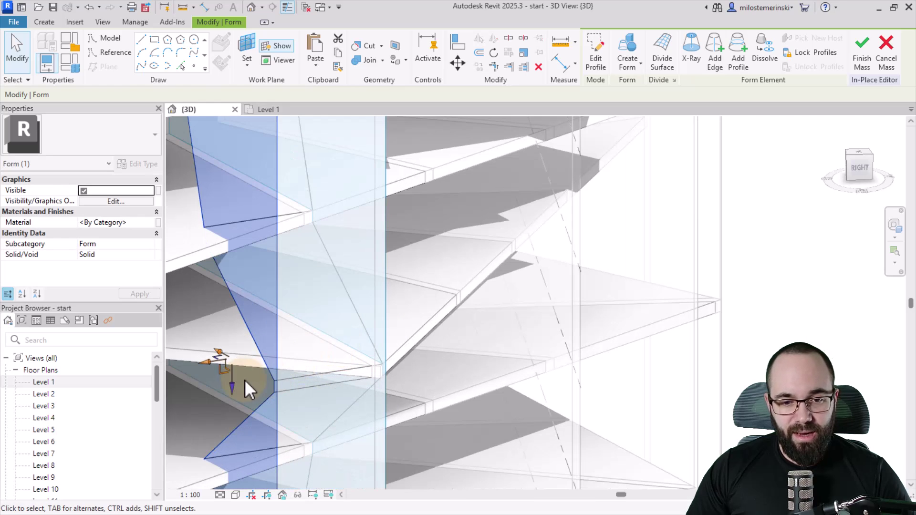
left_click_drag(207, 368, 309, 358)
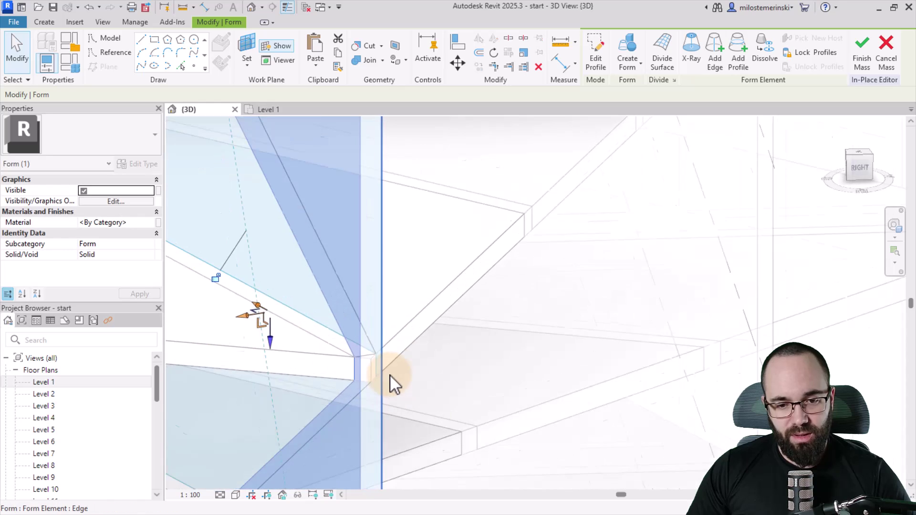
mouse_move(221, 304)
left_mouse_down()
mouse_move(228, 311)
mouse_move(207, 310)
mouse_move(225, 311)
left_mouse_up()
scroll(466, 360, "down", 5)
- Finish the in-place mass and dismiss the save reminder without saving
mouse_move(482, 362)
middle_mouse_down("shift")
mouse_move(477, 382)
mouse_move(317, 327)
mouse_move(235, 328)
mouse_move(253, 301)
mouse_move(250, 276)
mouse_move(274, 296)
middle_mouse_up("shift")
left_click(262, 293)
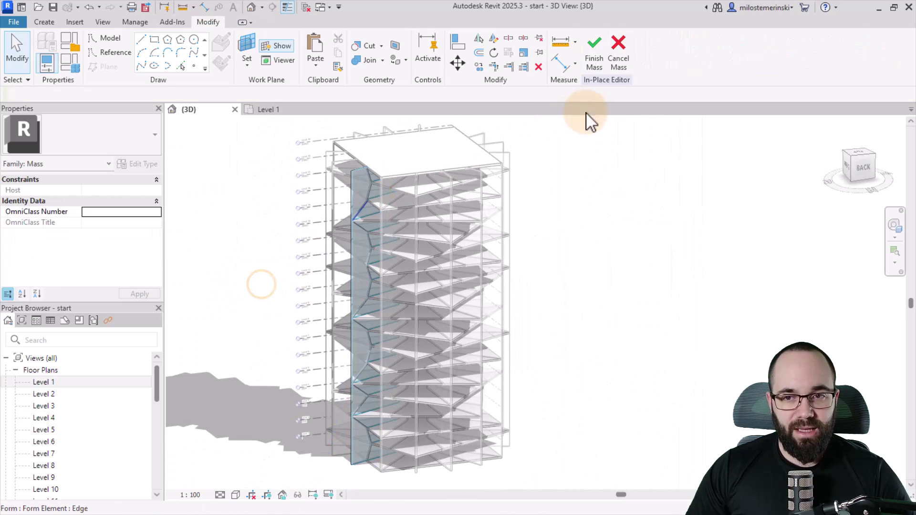
left_click(596, 67)
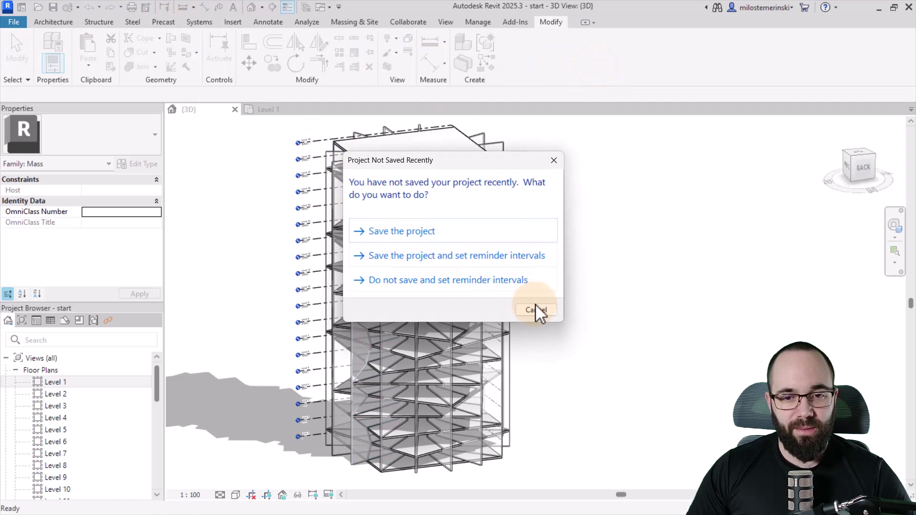
left_click(535, 308)
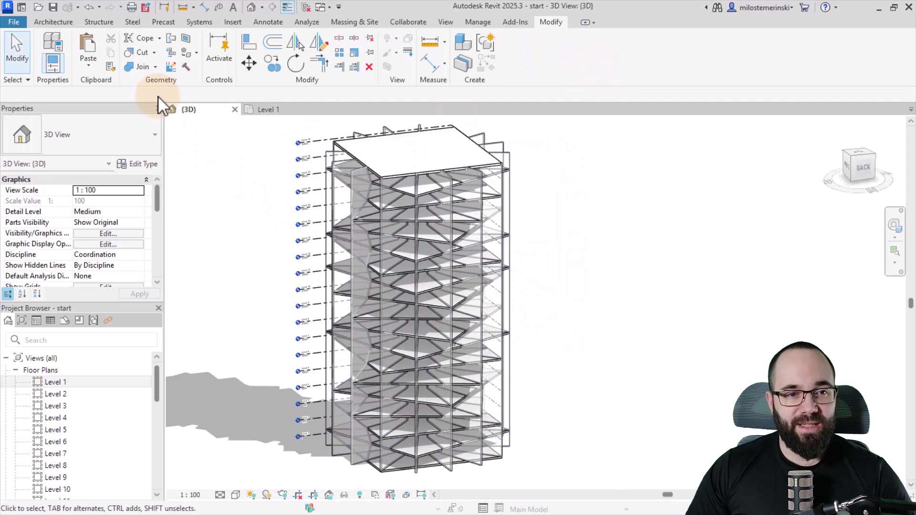
- Cut the radial wall mass with the new solid mass using Cut Geometry, and leave the command
left_click(142, 52)
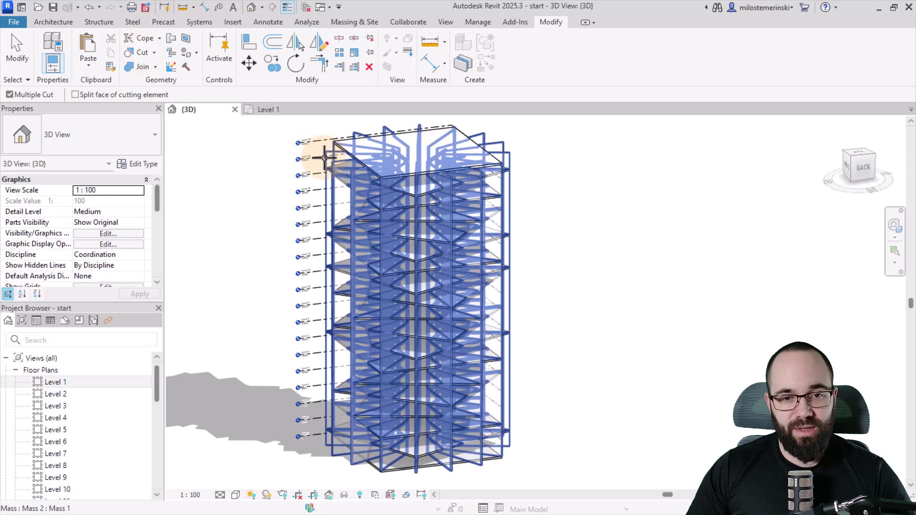
left_click(324, 158)
scroll(325, 157, "up", 3)
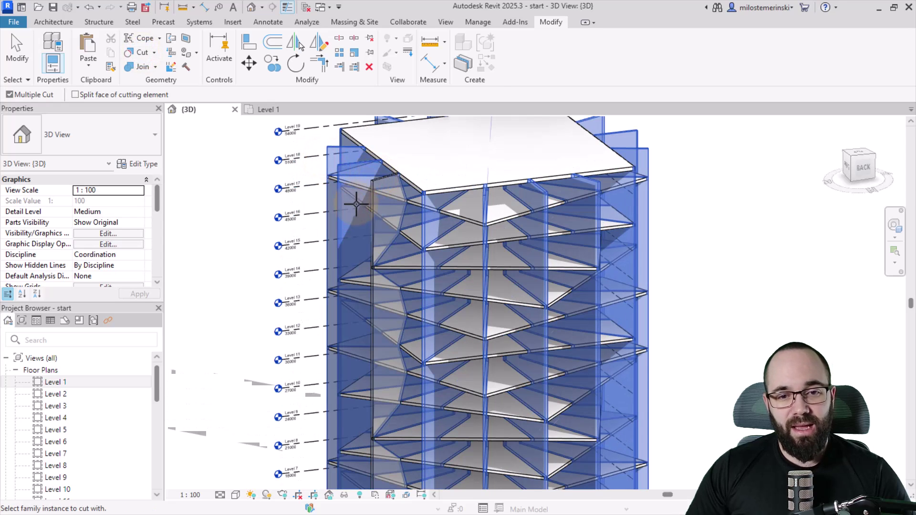
key("Escape")
key("Escape")
- Select the thin solid mass used for cutting the wall's outer edge and hide it in the 3D view
left_click(373, 201)
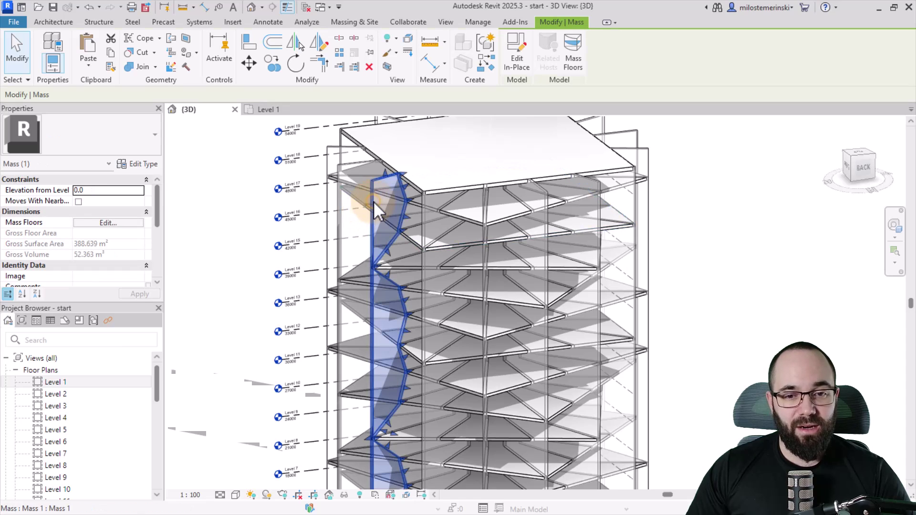
left_click(376, 50)
left_click(412, 56)
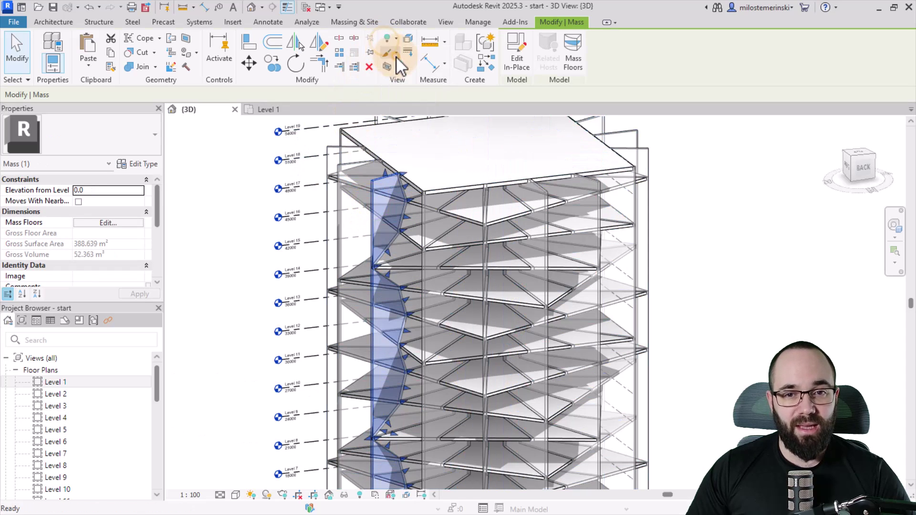
middle_click_drag(273, 313, 266, 383, "shift")
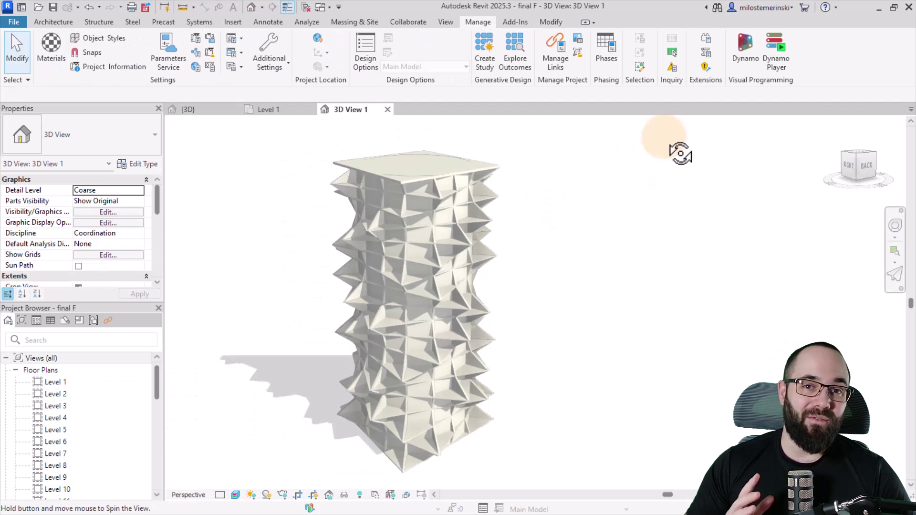
middle_click_drag(679, 152, 133, 159, "shift")
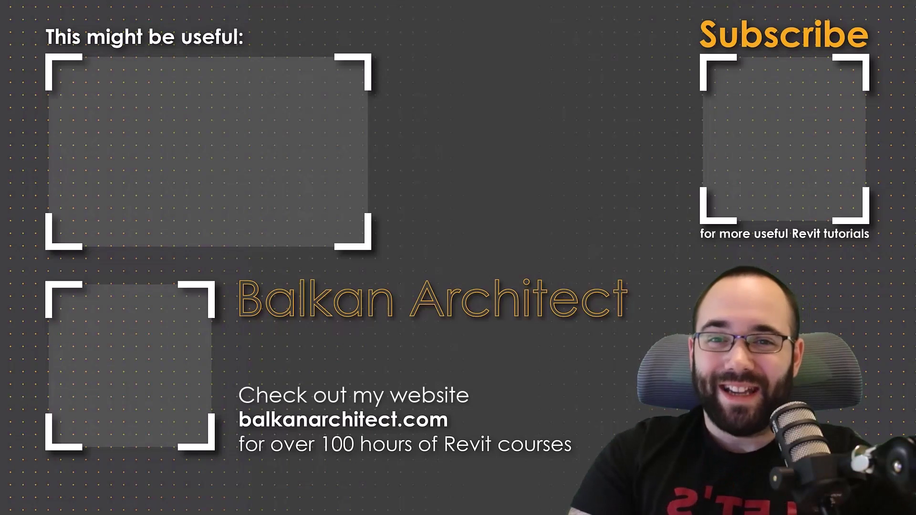